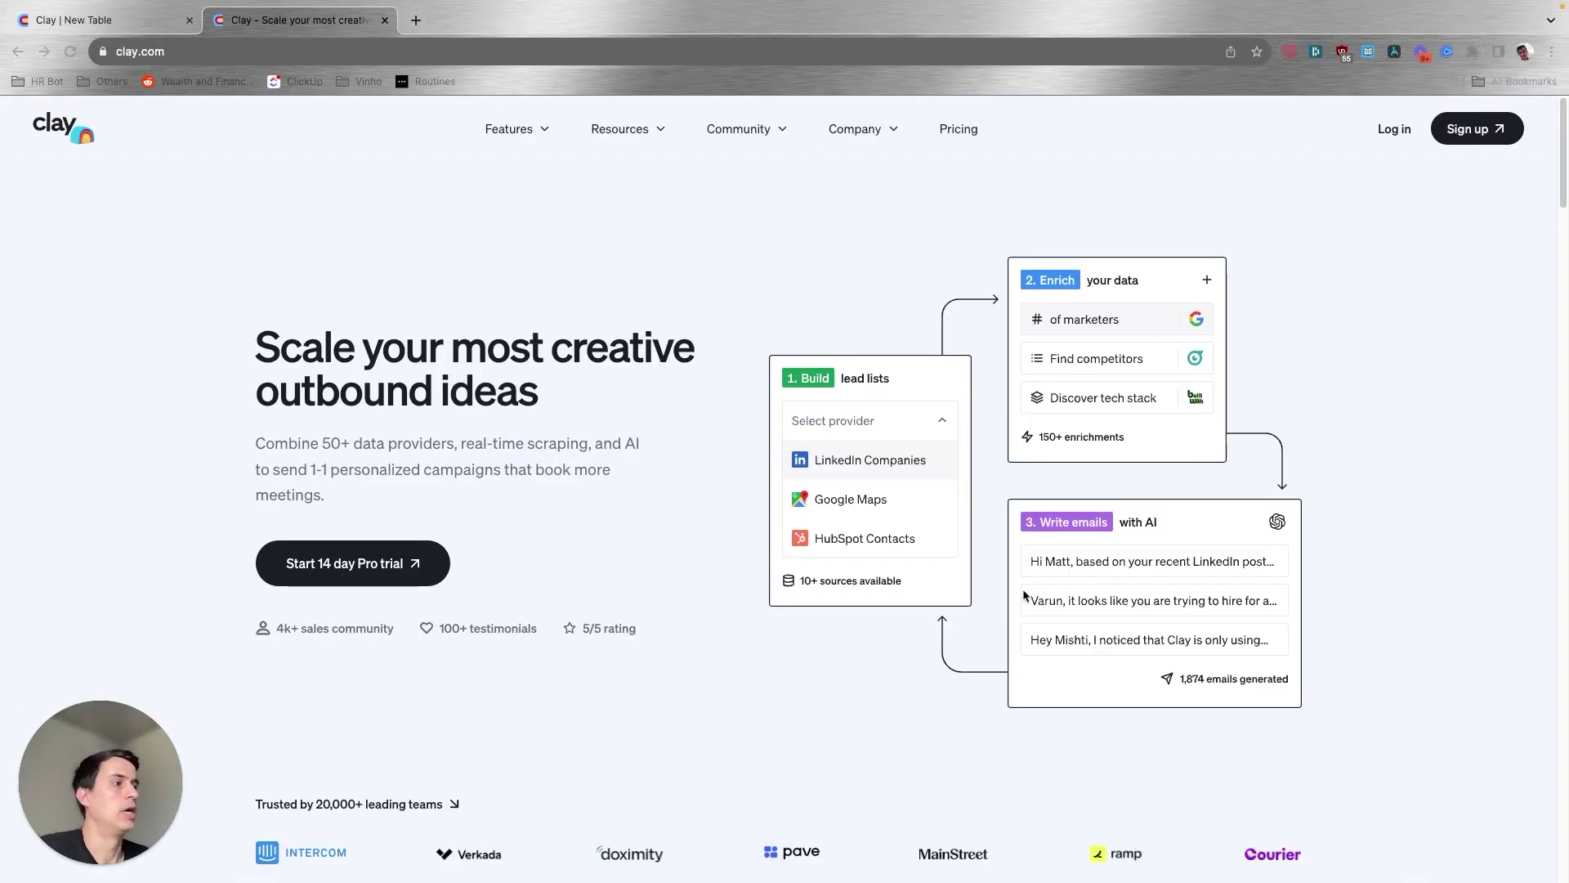
Step: Switch to the 'Clay | New Table' workspace and select row 1's empty Name cell
{"action": "scroll", "coordinate": [998, 317], "scroll_direction": "down", "scroll_amount": 15}
{"action": "scroll", "coordinate": [1056, 577], "scroll_direction": "up", "scroll_amount": 7}
{"action": "scroll", "coordinate": [1056, 577], "scroll_direction": "up", "scroll_amount": 8}
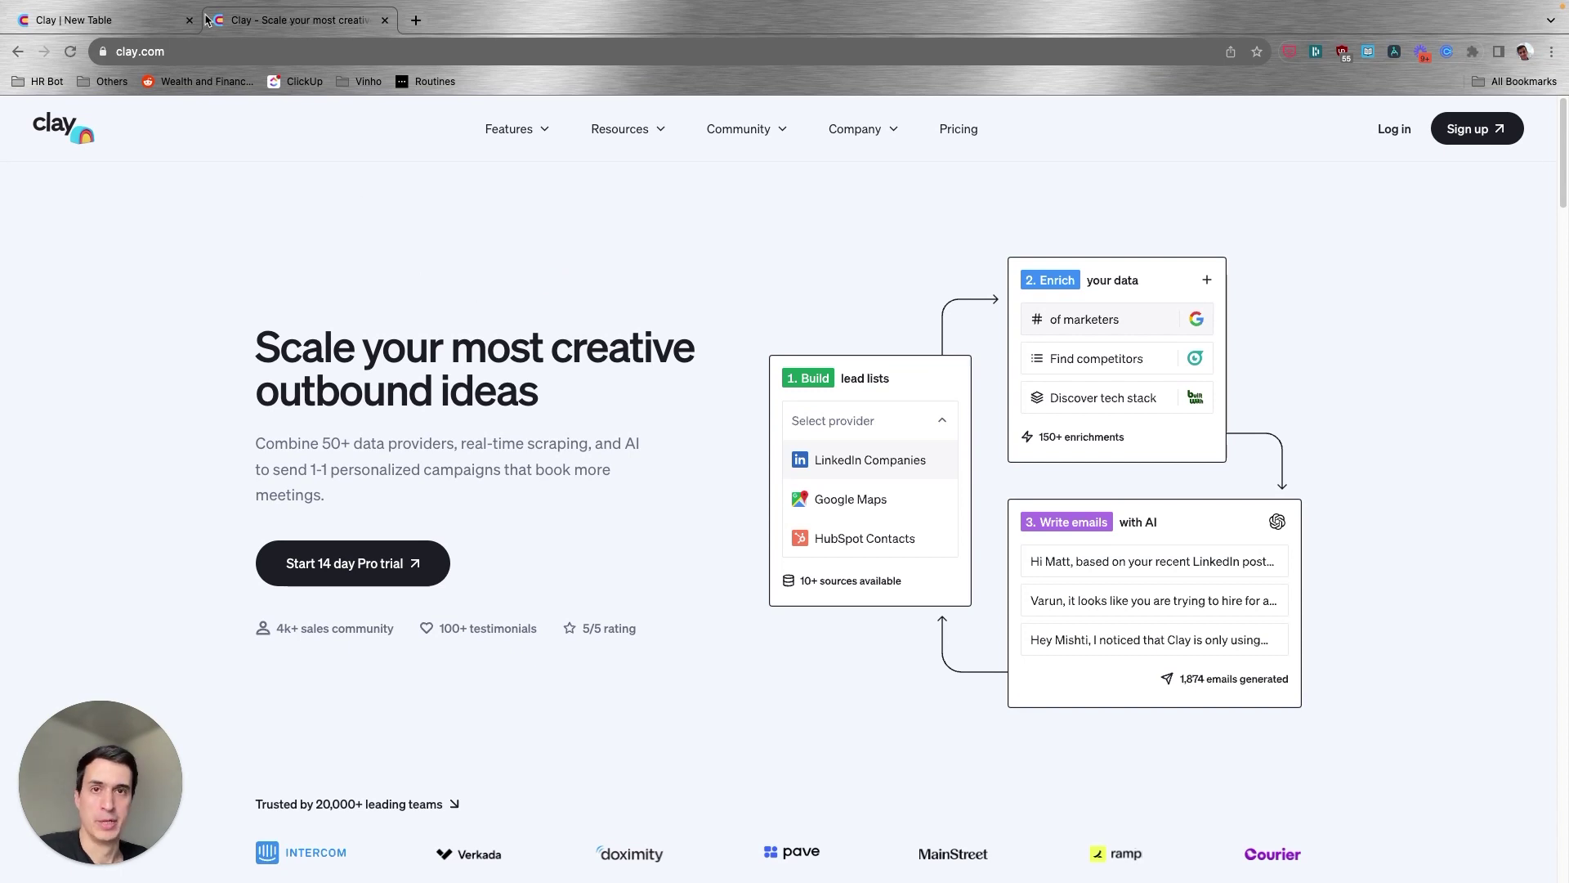
{"action": "left_click", "coordinate": [112, 23]}
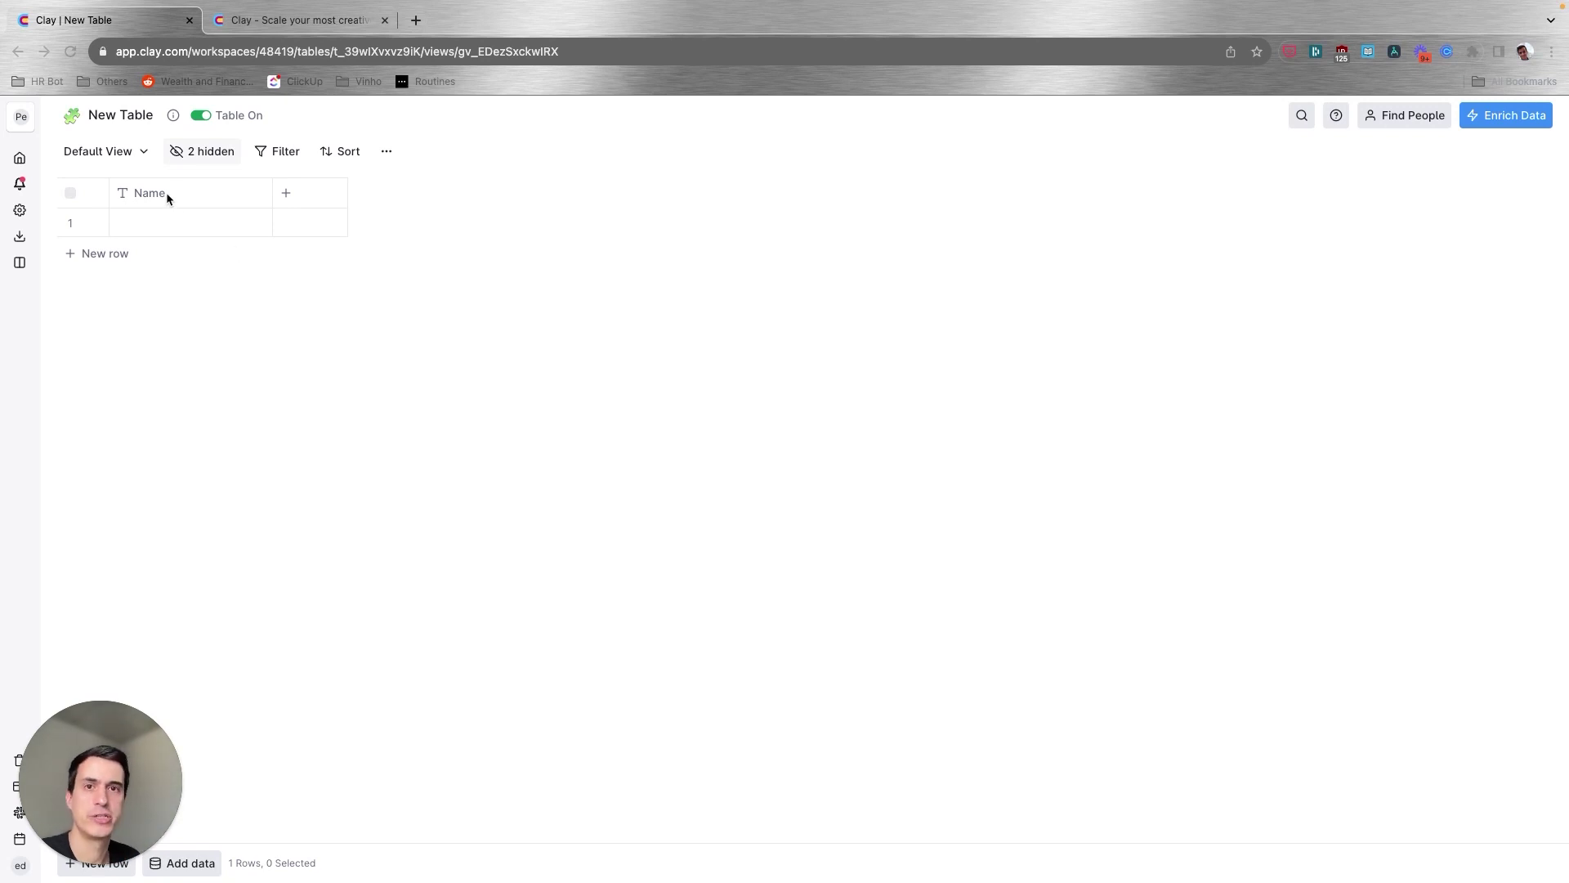
{"action": "left_click", "coordinate": [244, 229]}
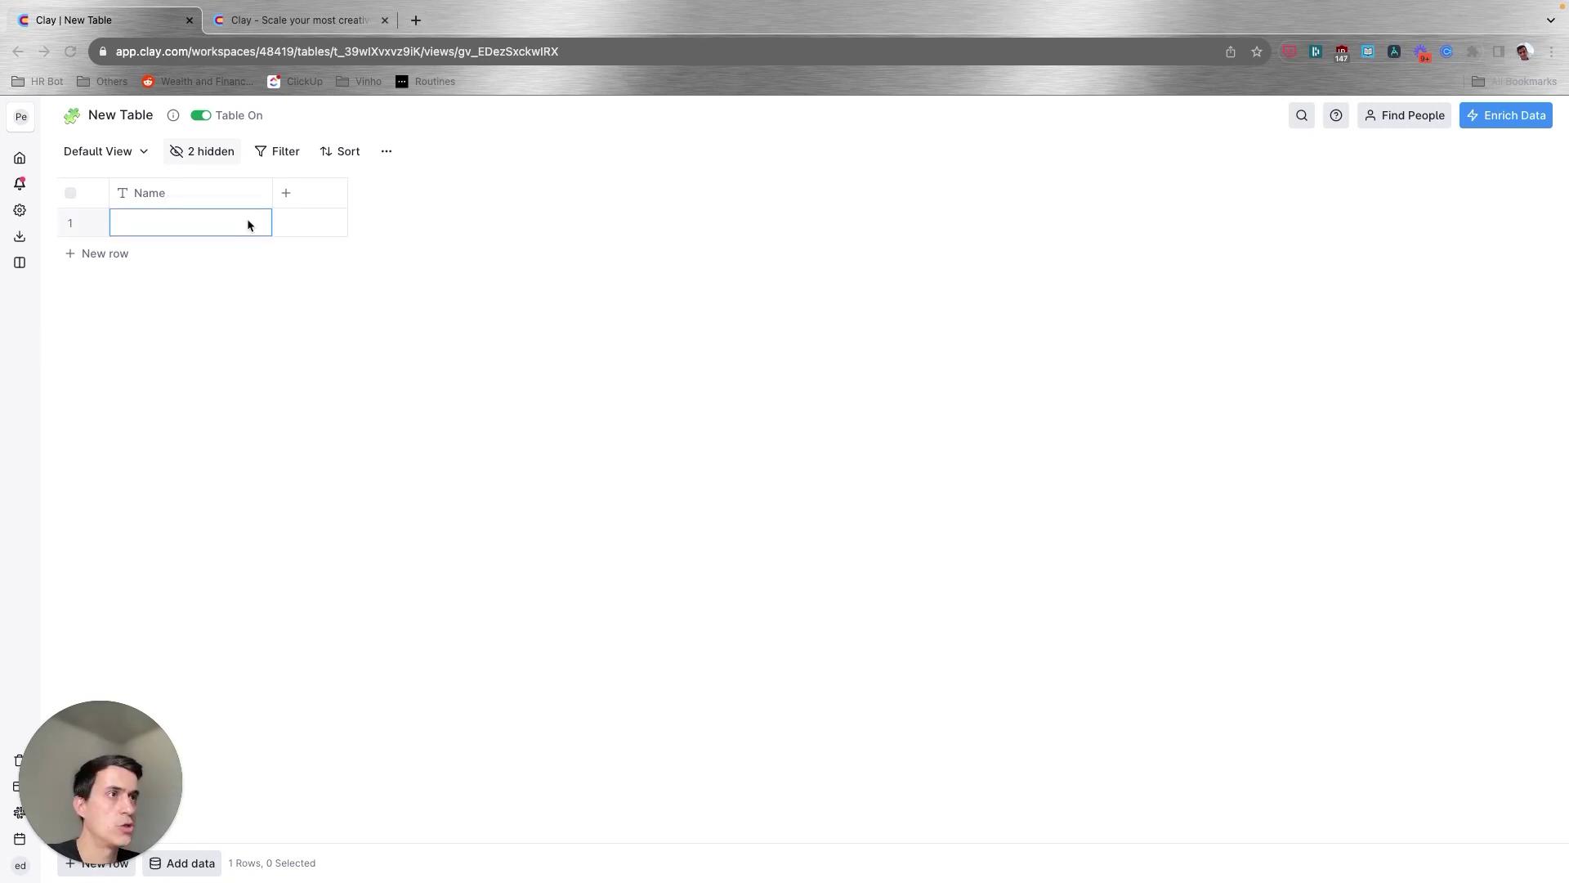
{"action": "left_click", "coordinate": [285, 193]}
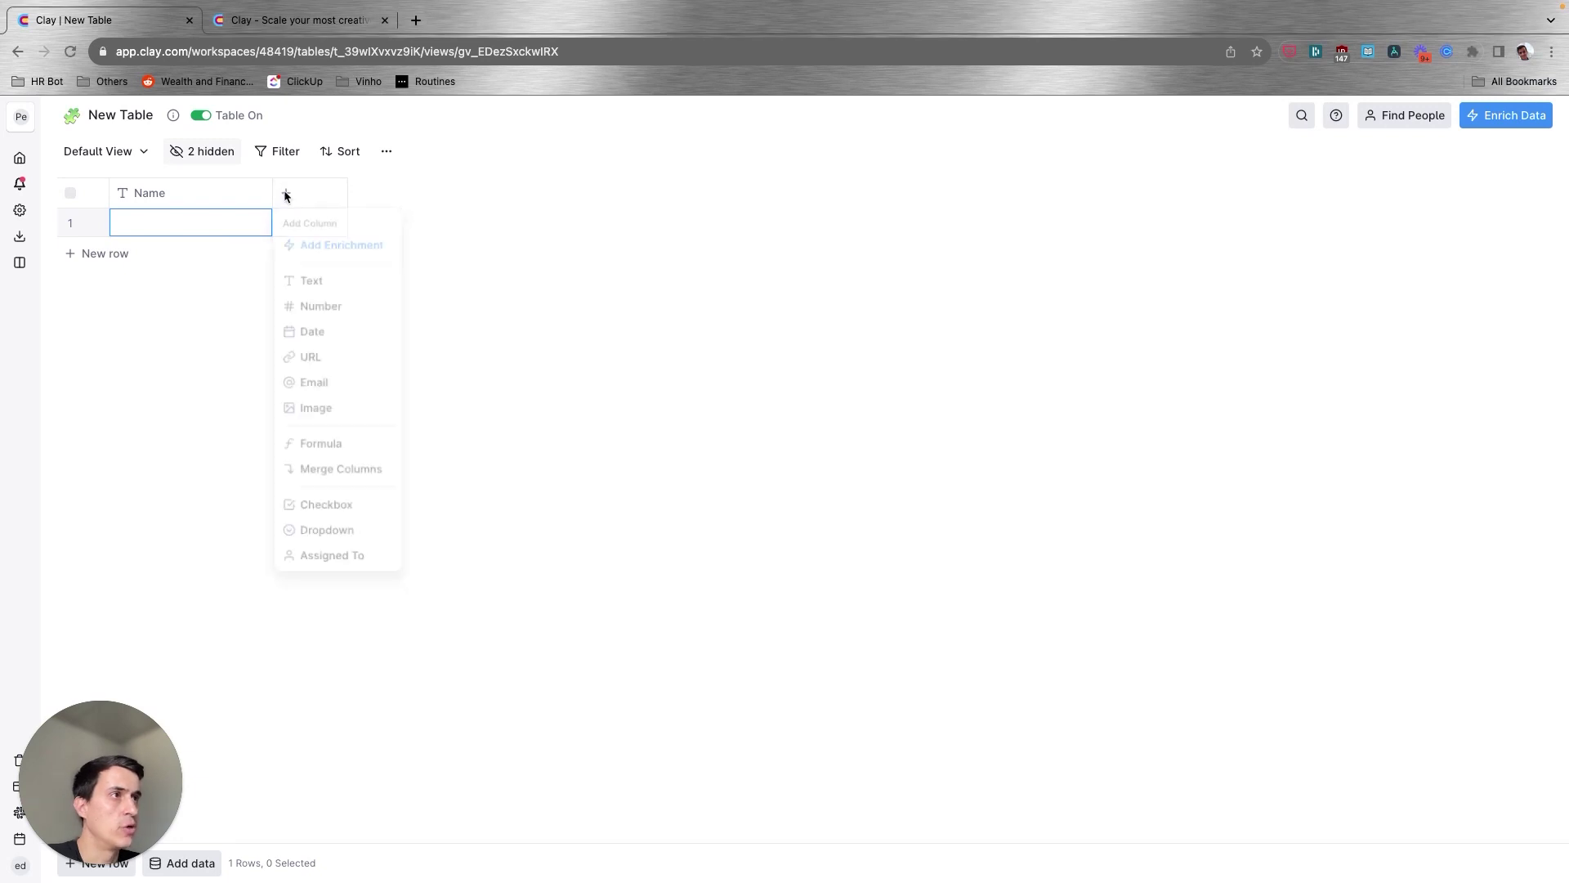
{"action": "left_click", "coordinate": [555, 215]}
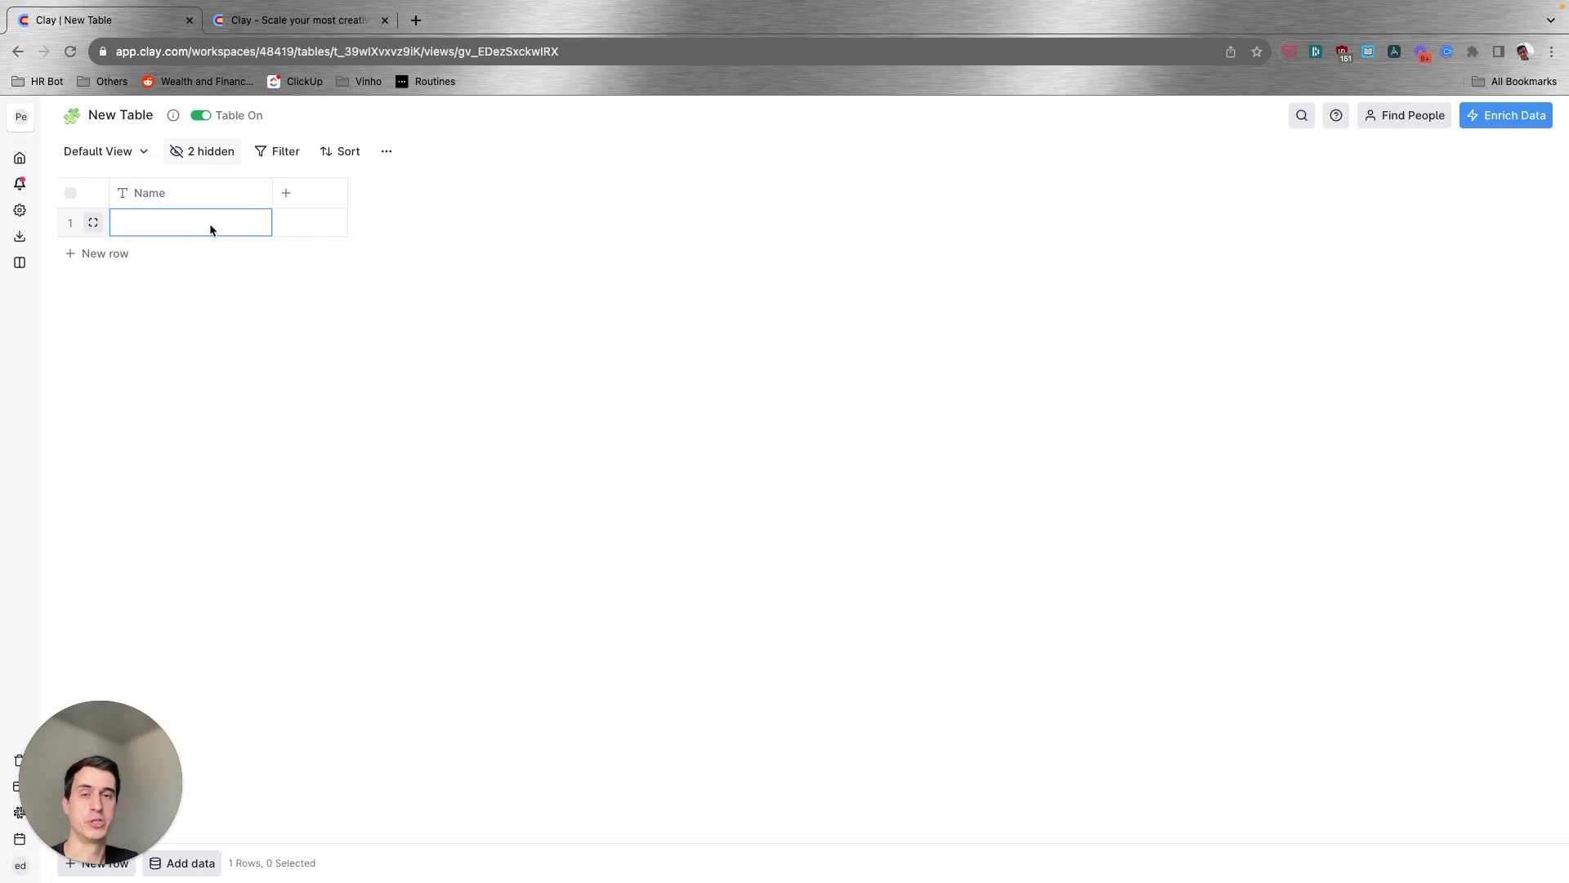
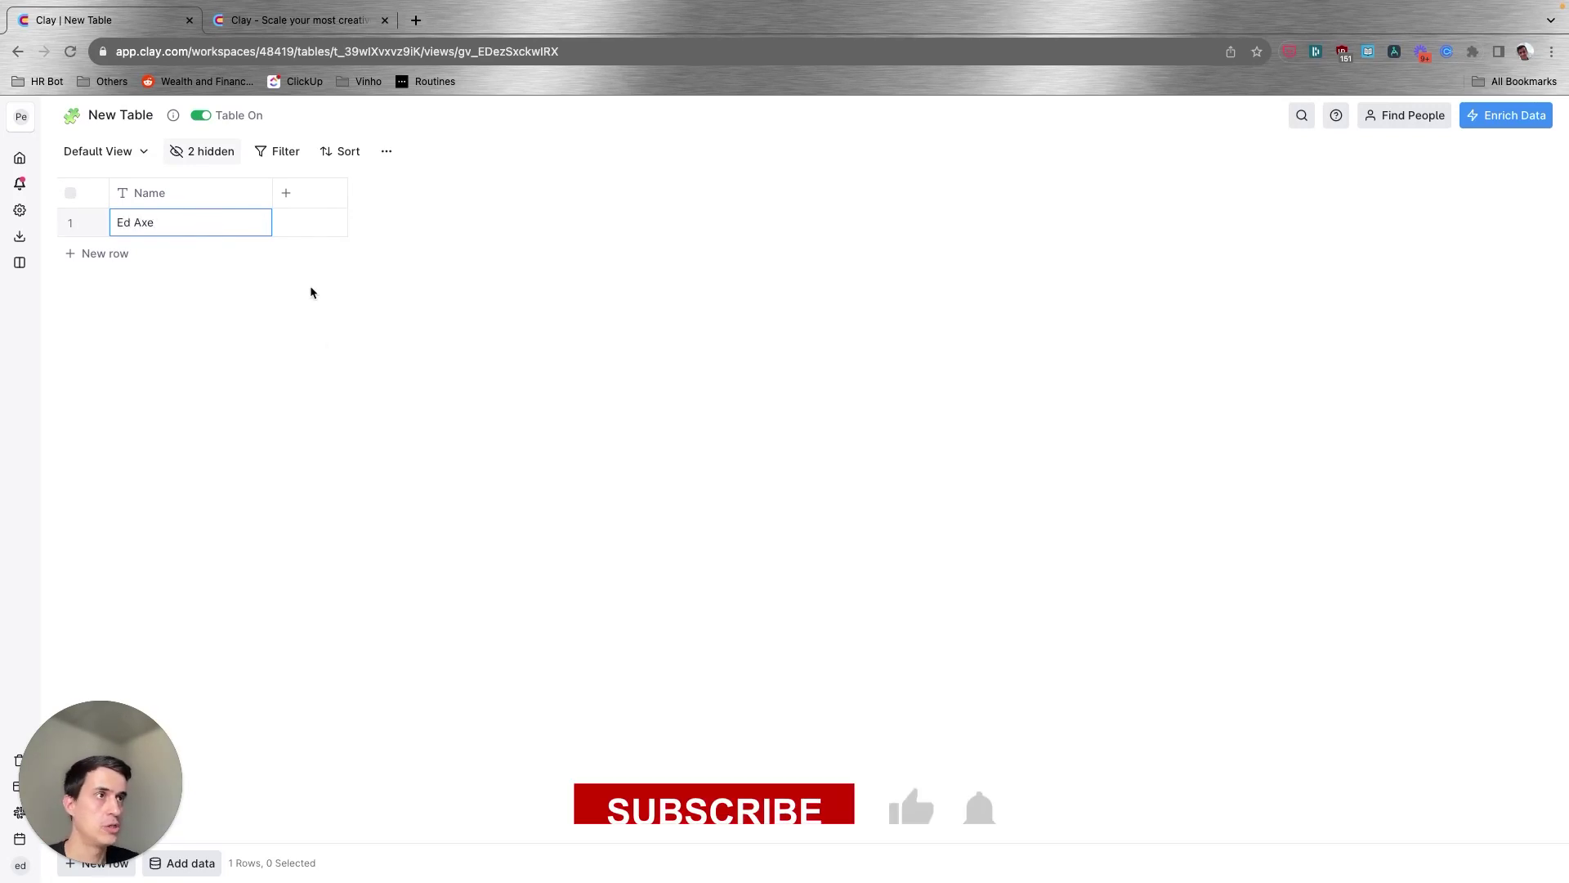
Step: Enter a person's full name in row 1's Name cell and choose to add an enrichment column
{"action": "left_click", "coordinate": [286, 194]}
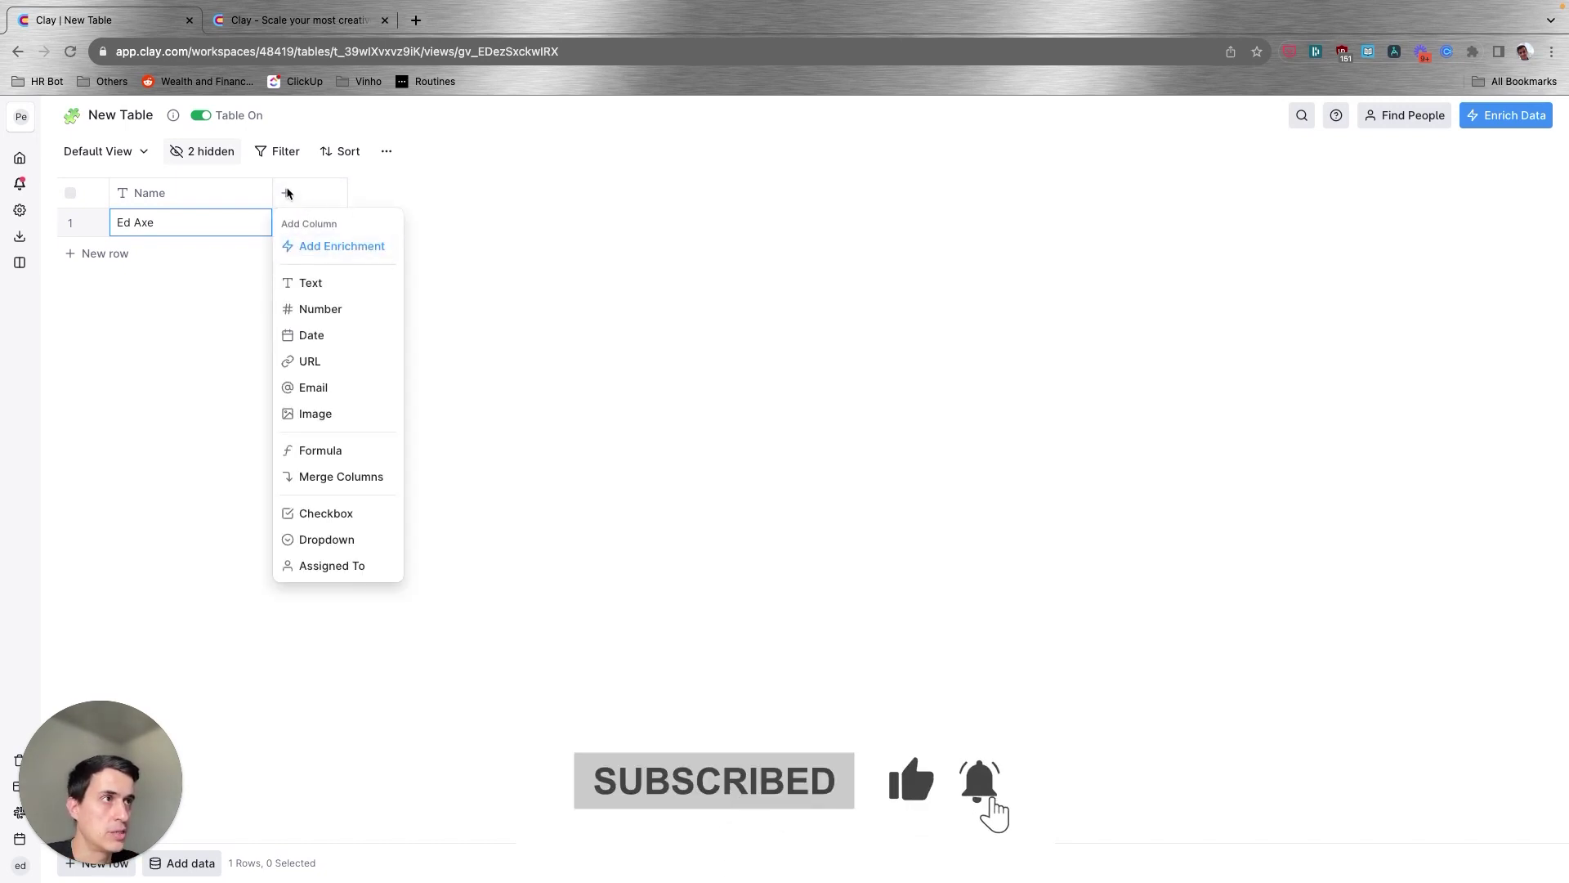
{"action": "left_click", "coordinate": [331, 249]}
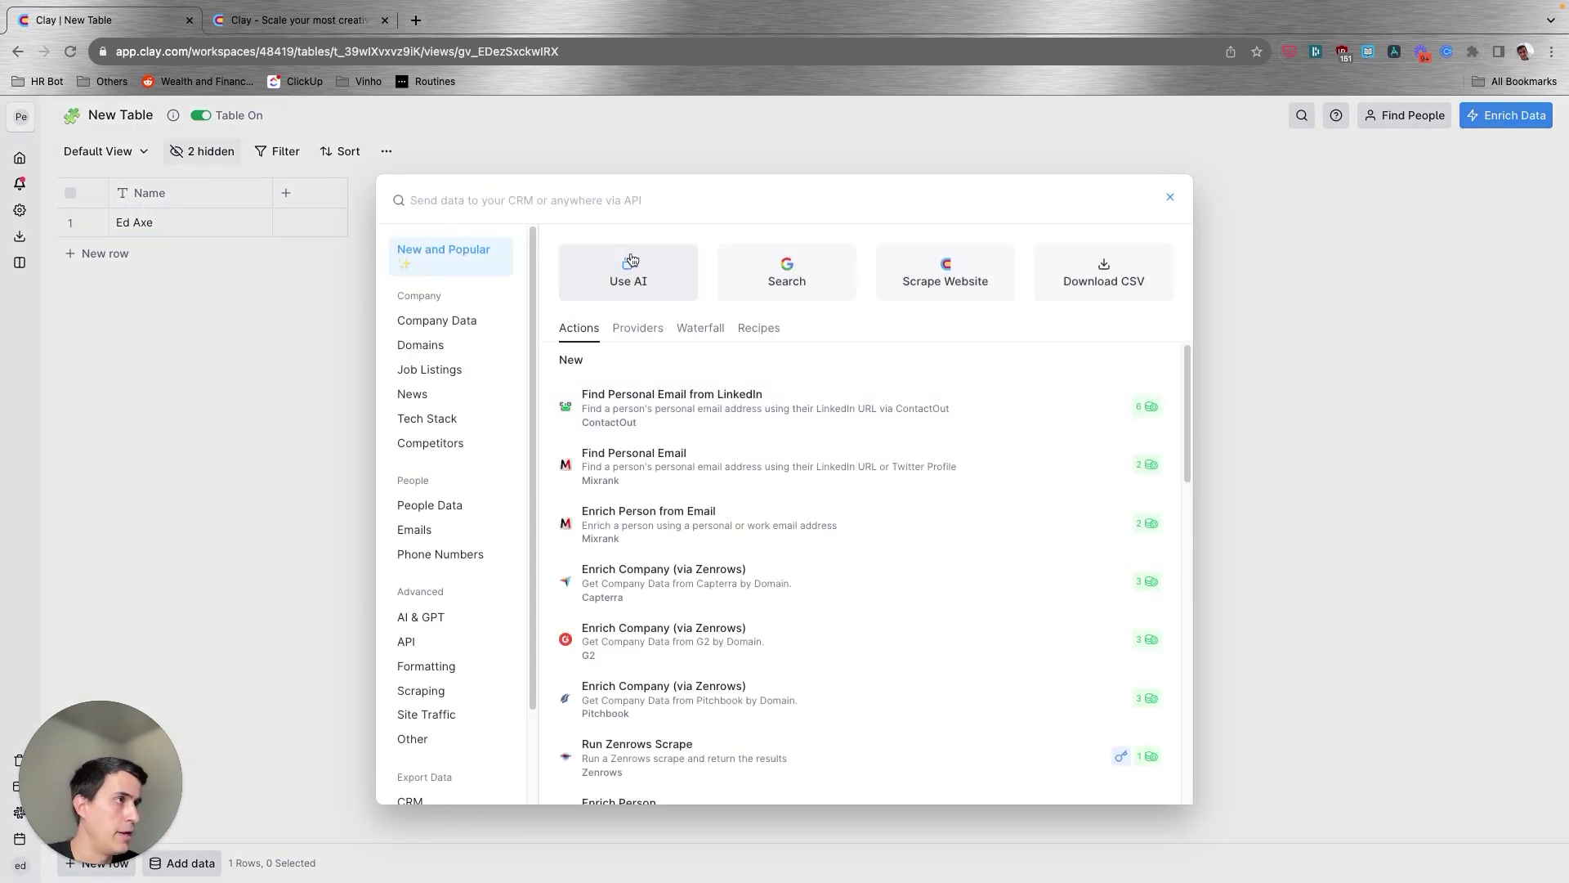
Step: Search the enrichment catalogue for 'linkedin' and pick Find & Enrich Person from Google Search
{"action": "type", "text": "linkedin"}
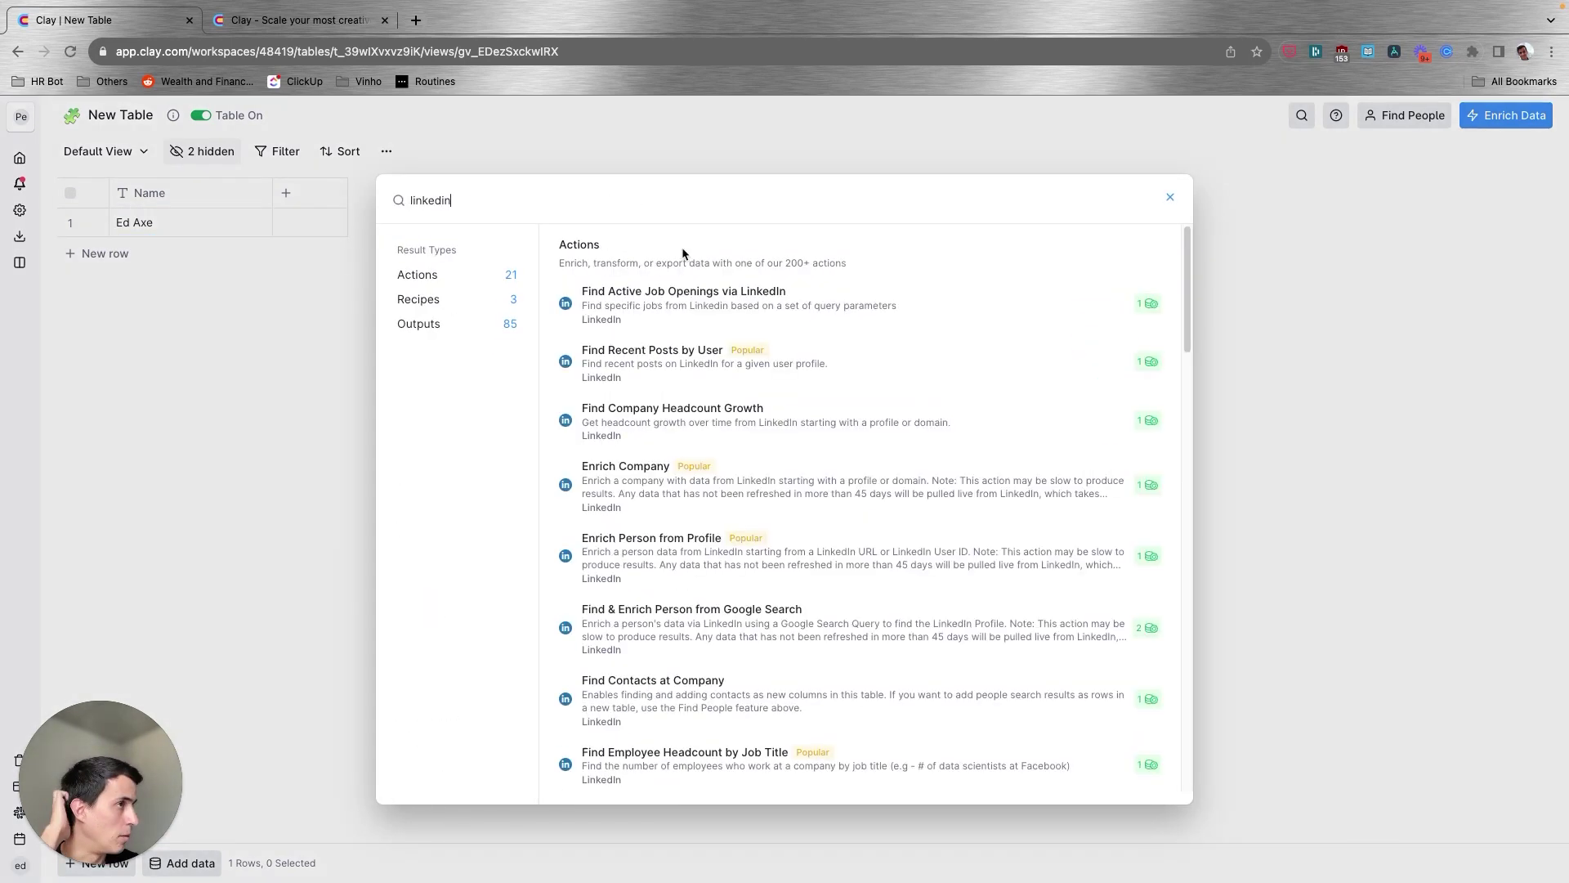
{"action": "left_click", "coordinate": [1170, 197]}
{"action": "left_click", "coordinate": [286, 193]}
{"action": "left_click", "coordinate": [343, 246]}
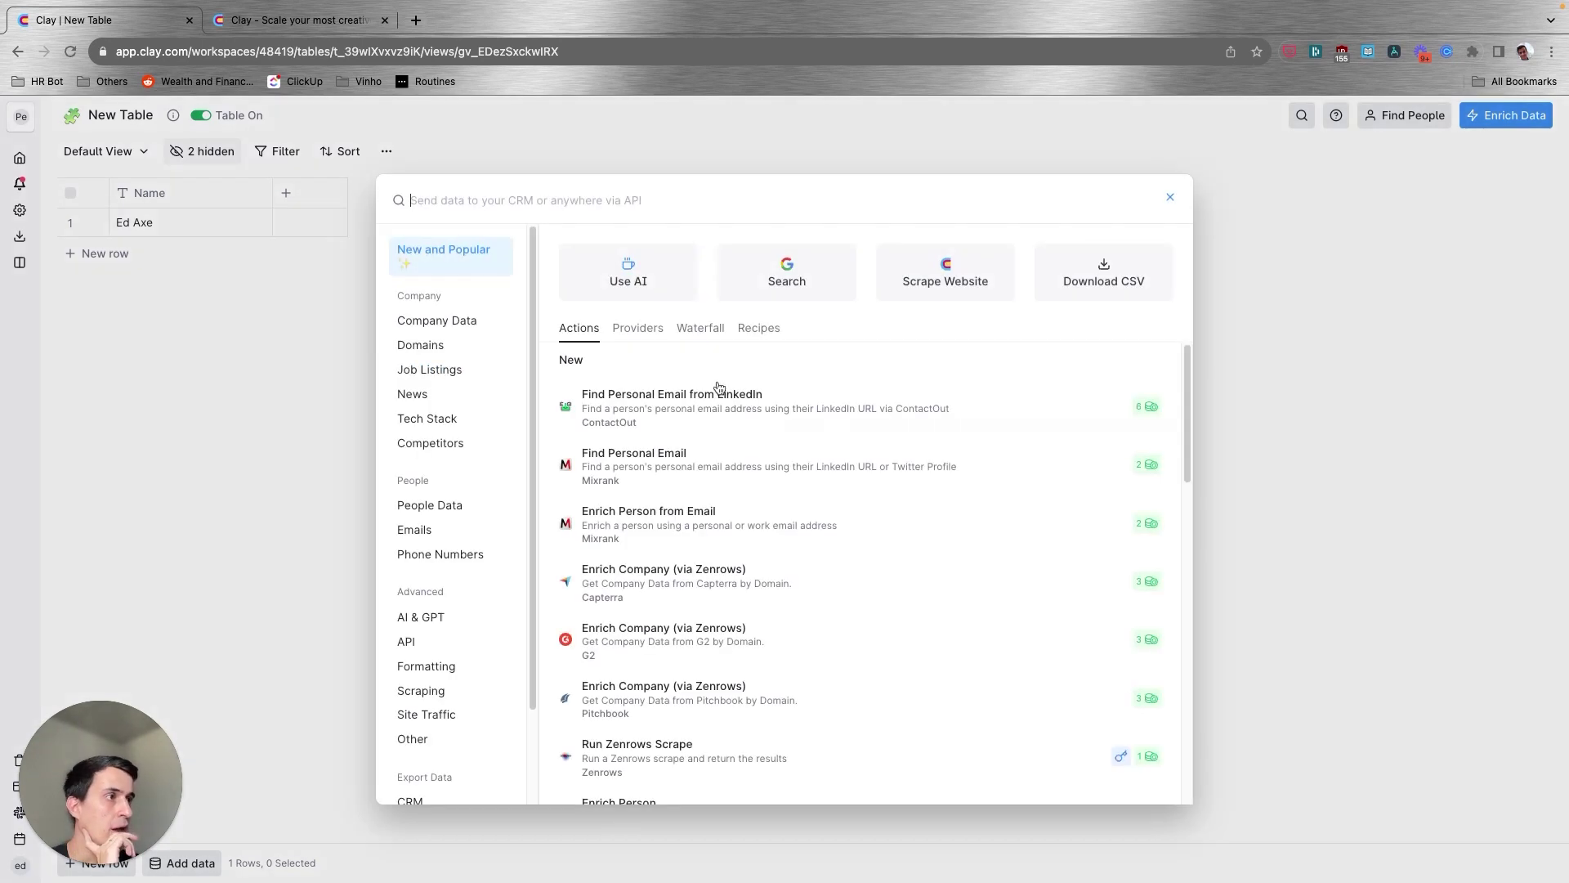
{"action": "scroll", "coordinate": [473, 478], "scroll_direction": "down", "scroll_amount": 2}
{"action": "scroll", "coordinate": [472, 478], "scroll_direction": "up", "scroll_amount": 2}
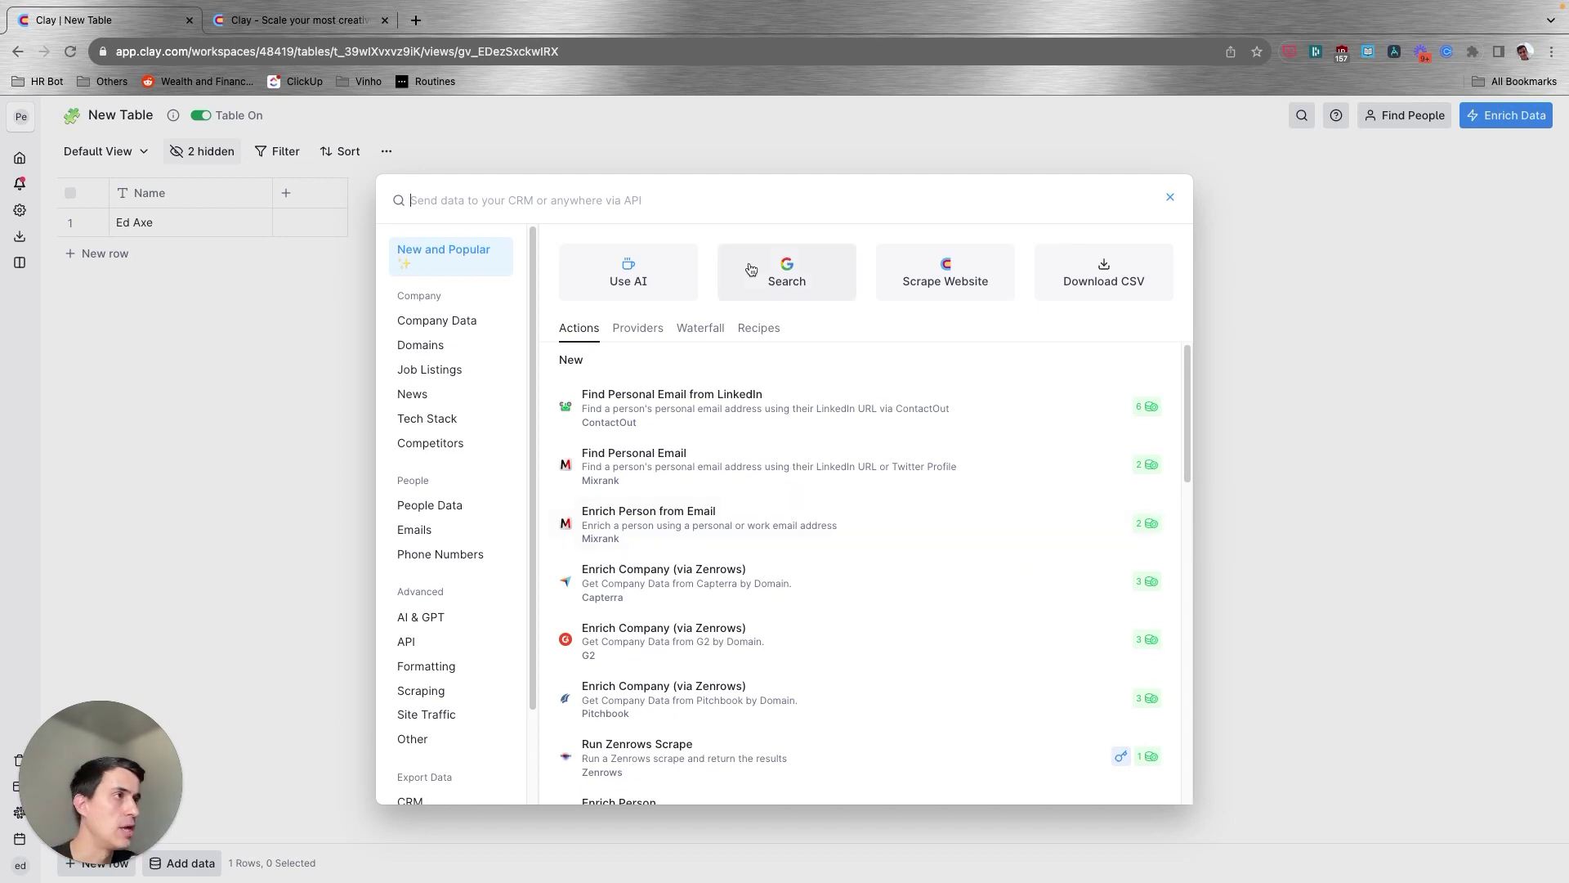
{"action": "type", "text": "linkedin"}
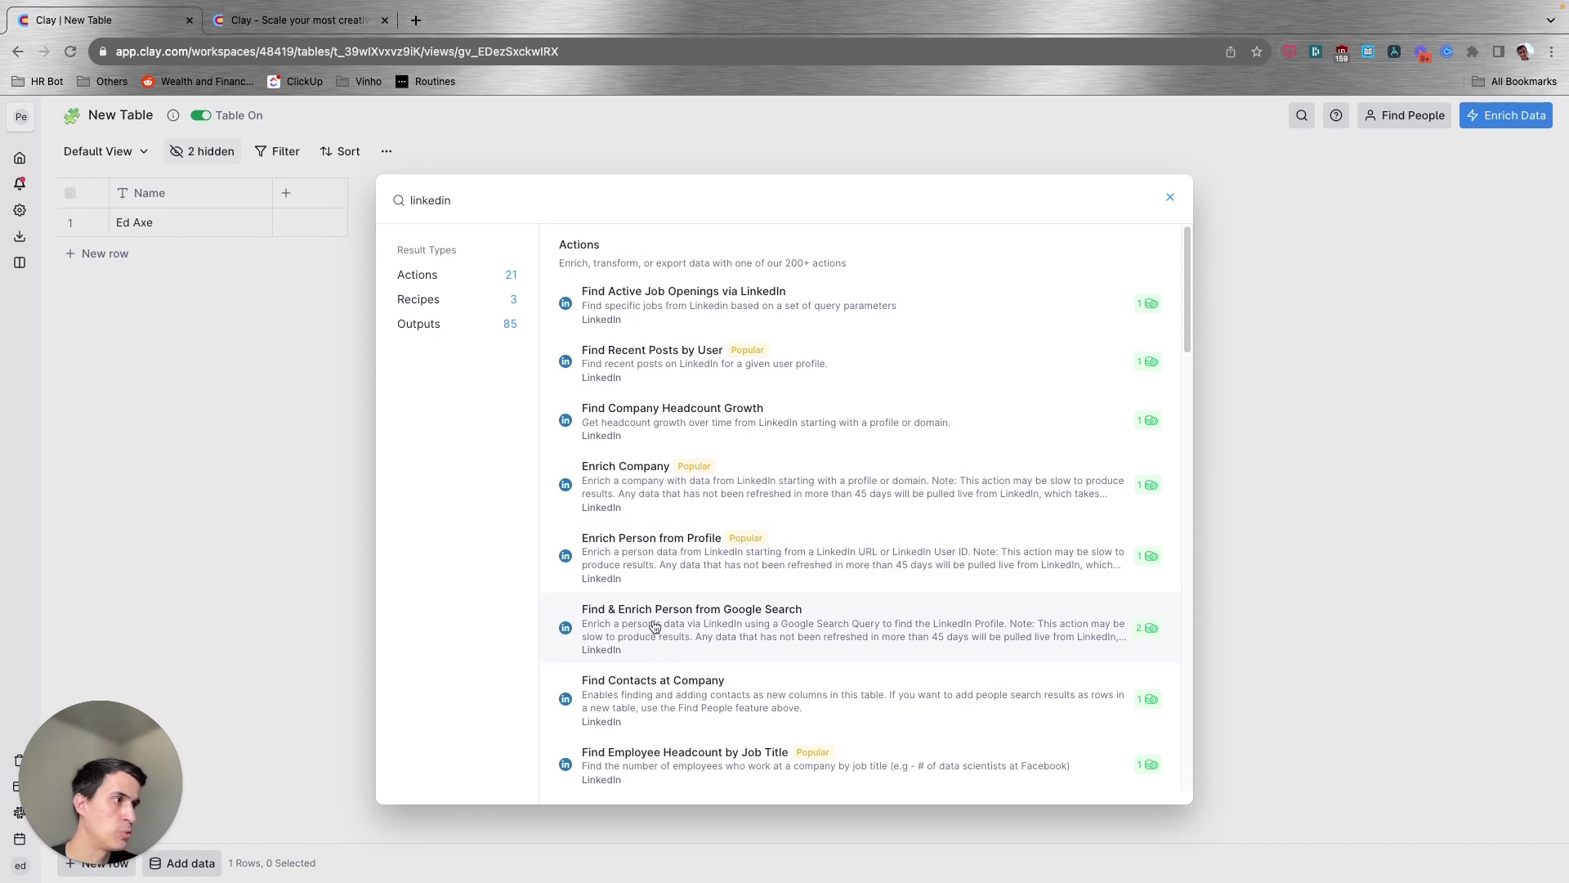
{"action": "left_click", "coordinate": [655, 627]}
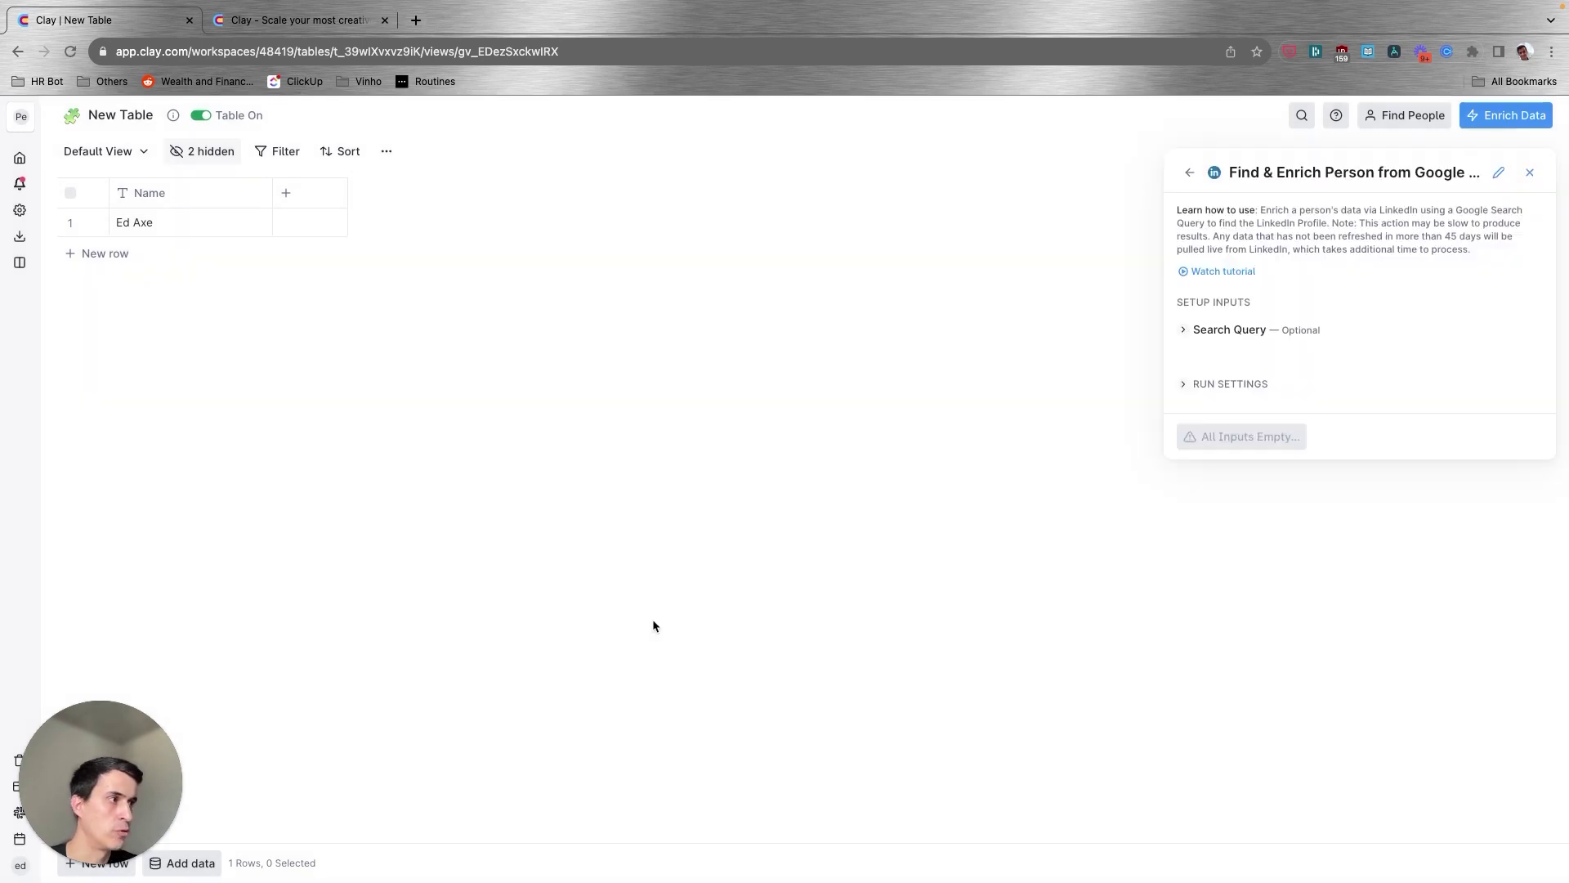
Step: Insert the Name column as the Search Query, then continue to Add Fields
{"action": "left_click", "coordinate": [1184, 331]}
{"action": "left_click", "coordinate": [1220, 364]}
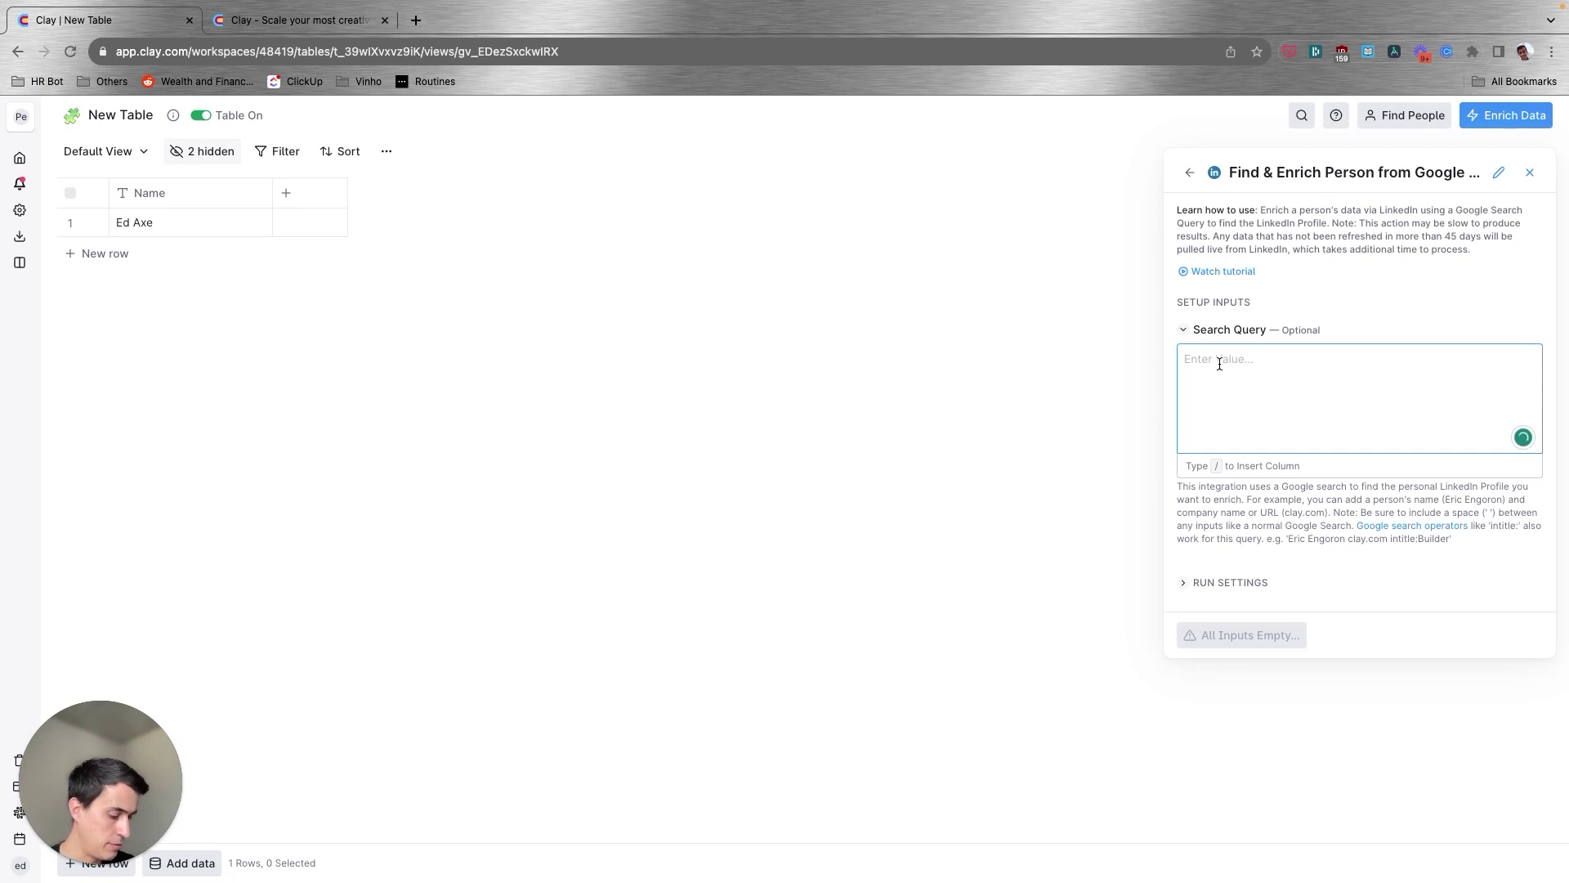
{"action": "type", "text": "/n"}
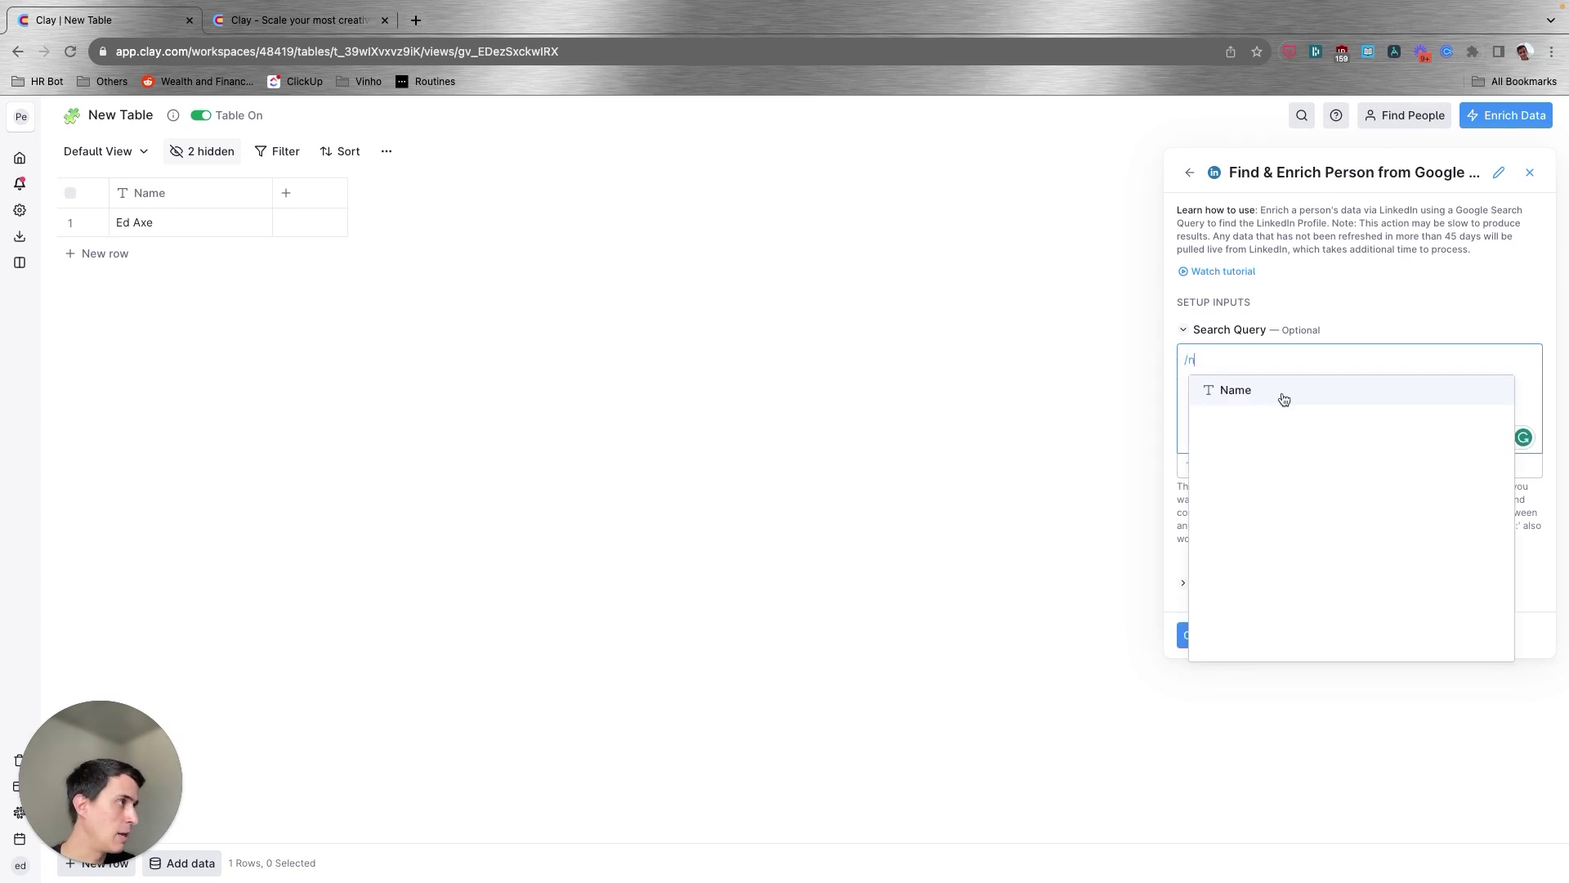
{"action": "left_click", "coordinate": [1284, 399]}
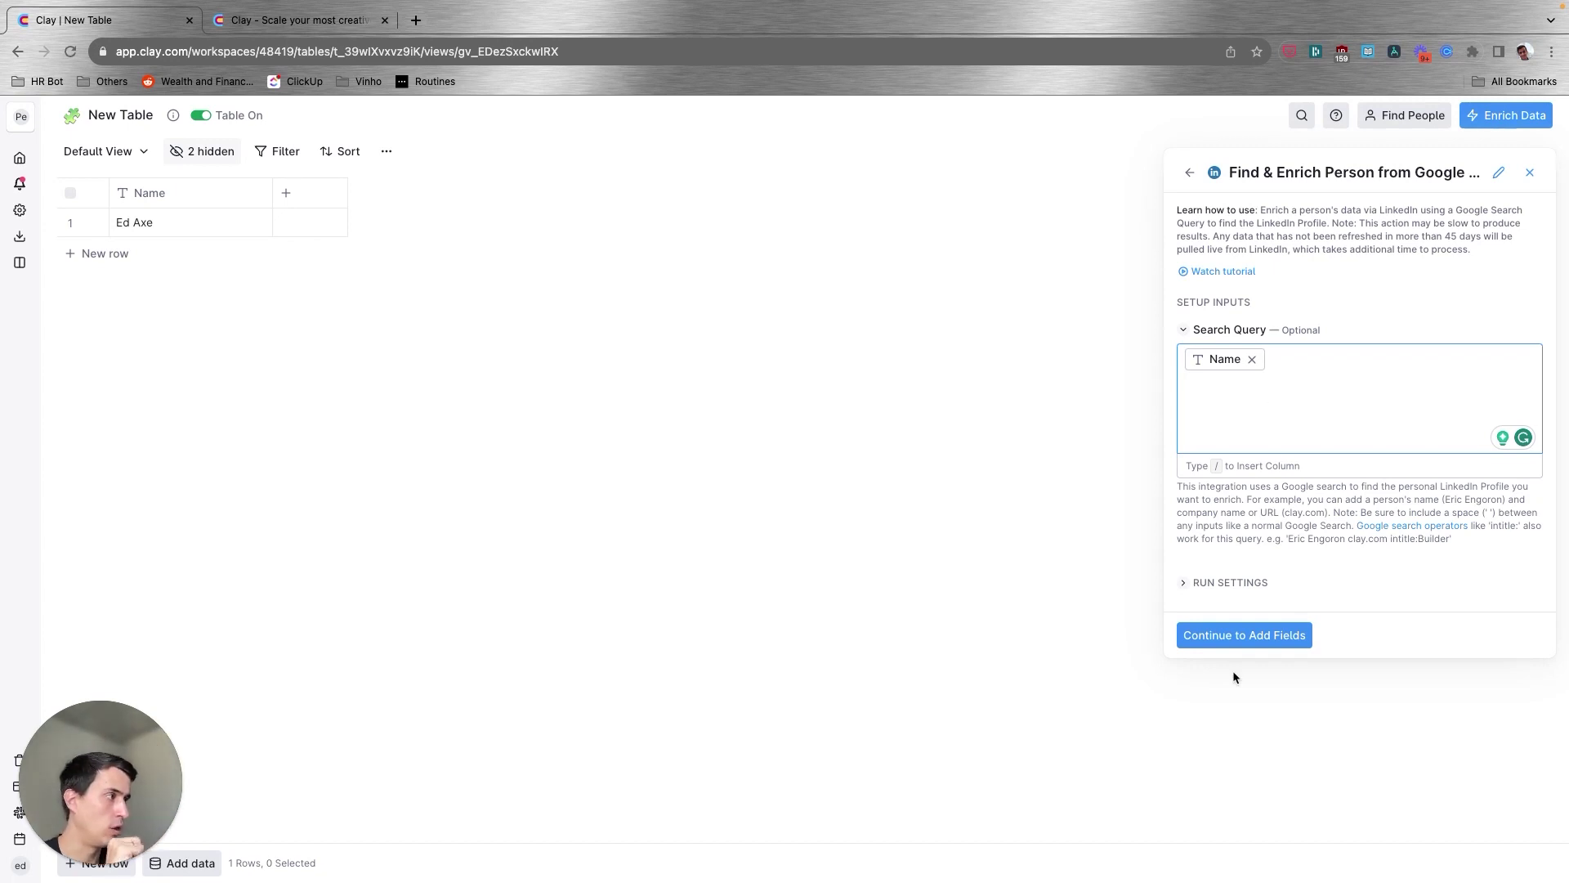
{"action": "left_click", "coordinate": [1239, 637]}
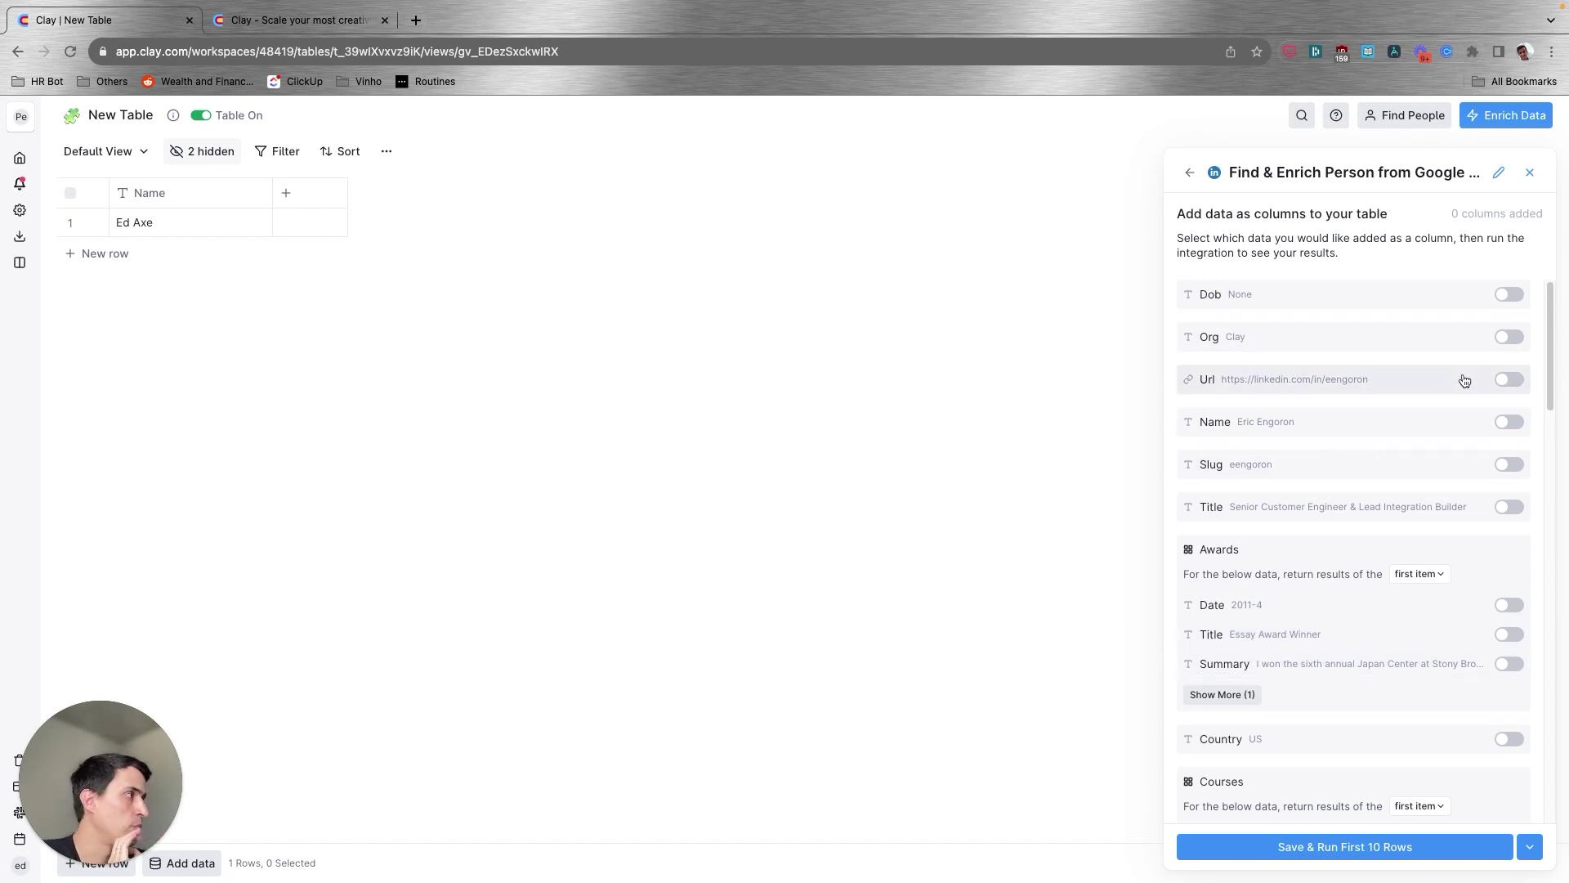
Step: Turn on the Url, Org, Title and Summary output fields, then save and run the enrichment
{"action": "left_click", "coordinate": [1508, 381]}
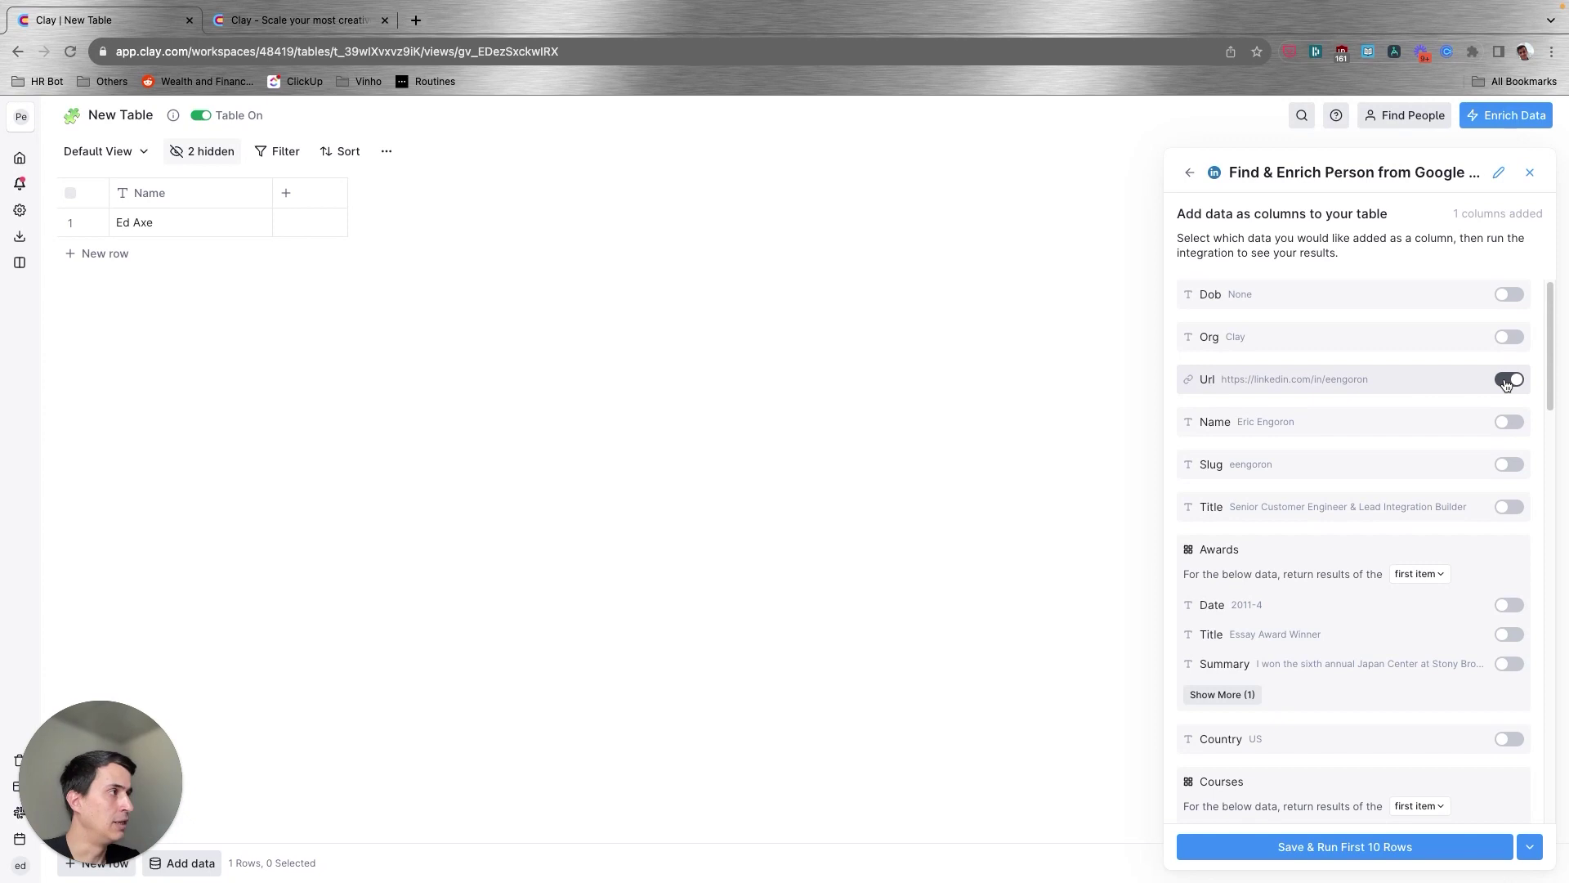
{"action": "left_click", "coordinate": [1506, 340]}
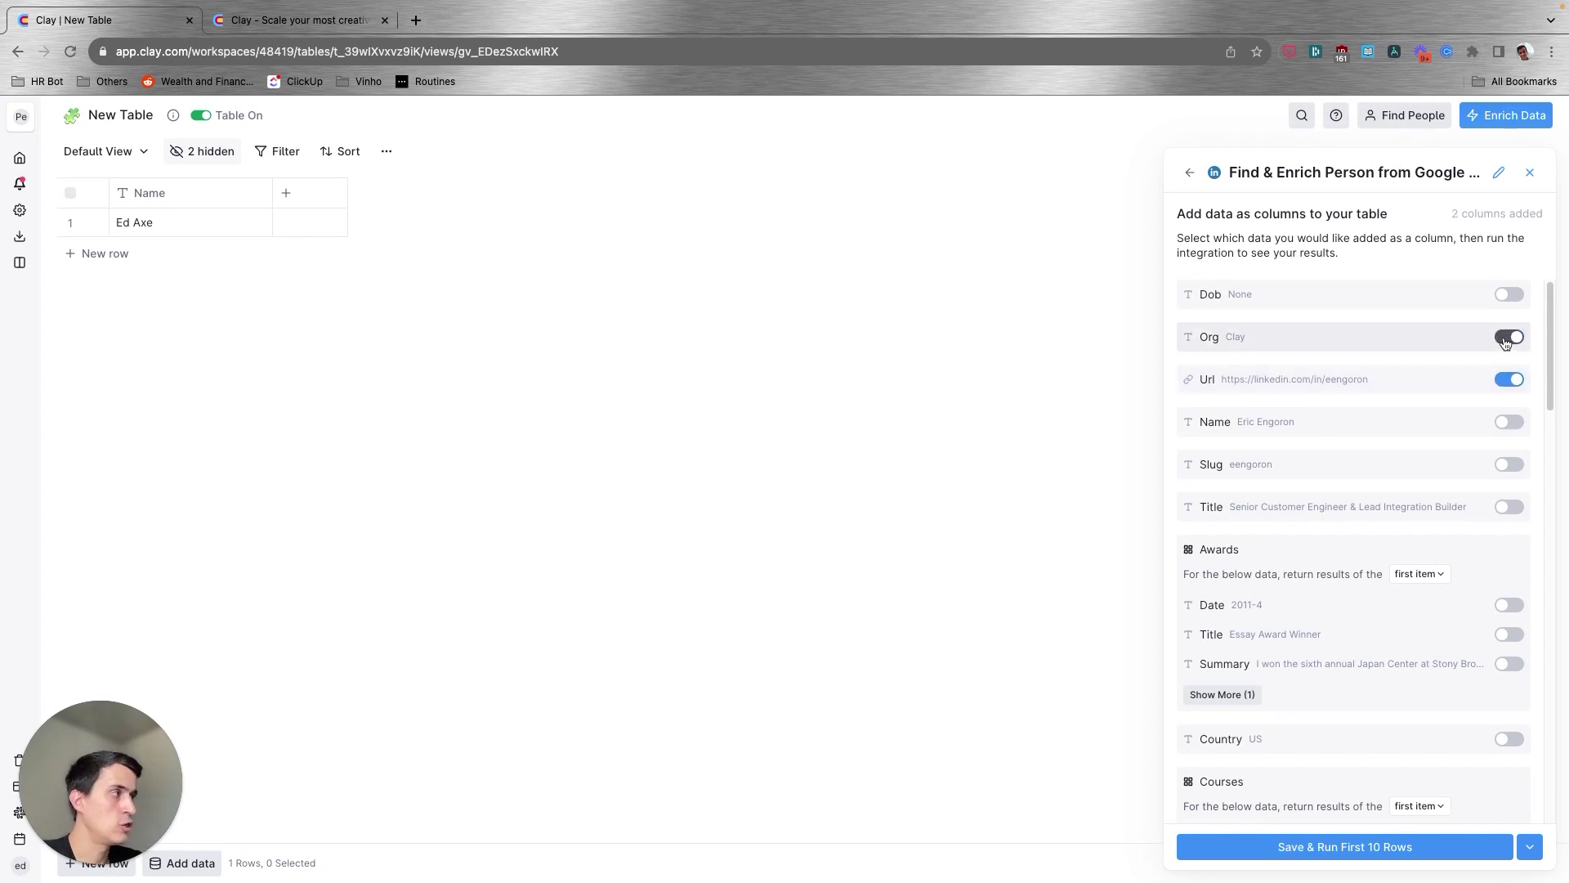
{"action": "left_click", "coordinate": [1507, 508]}
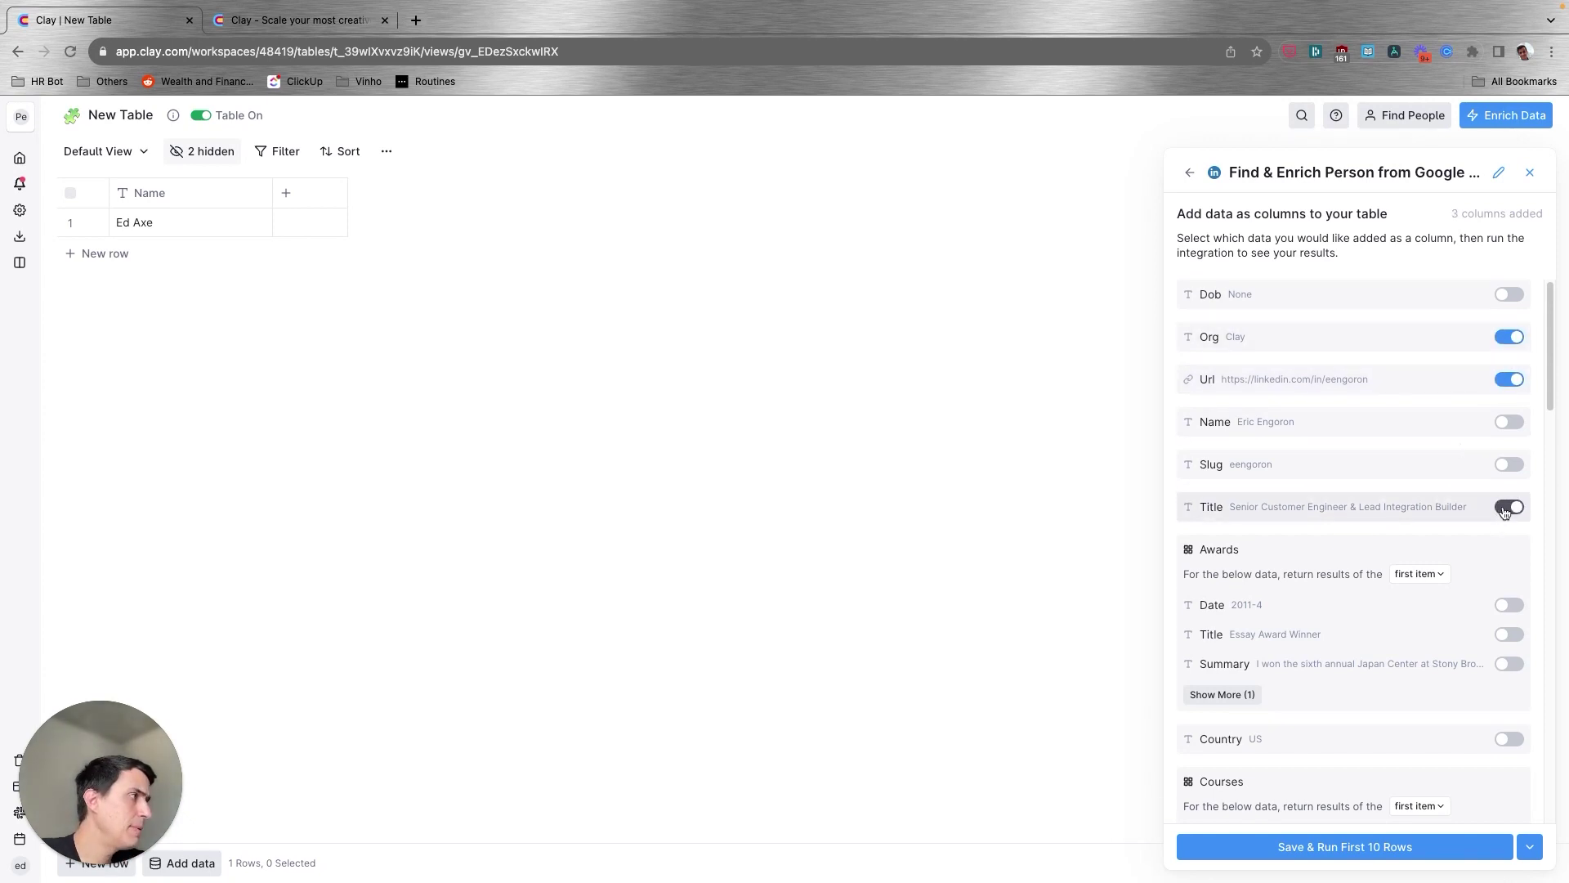
{"action": "scroll", "coordinate": [1421, 519], "scroll_direction": "down", "scroll_amount": 2}
{"action": "scroll", "coordinate": [1421, 518], "scroll_direction": "down", "scroll_amount": 4}
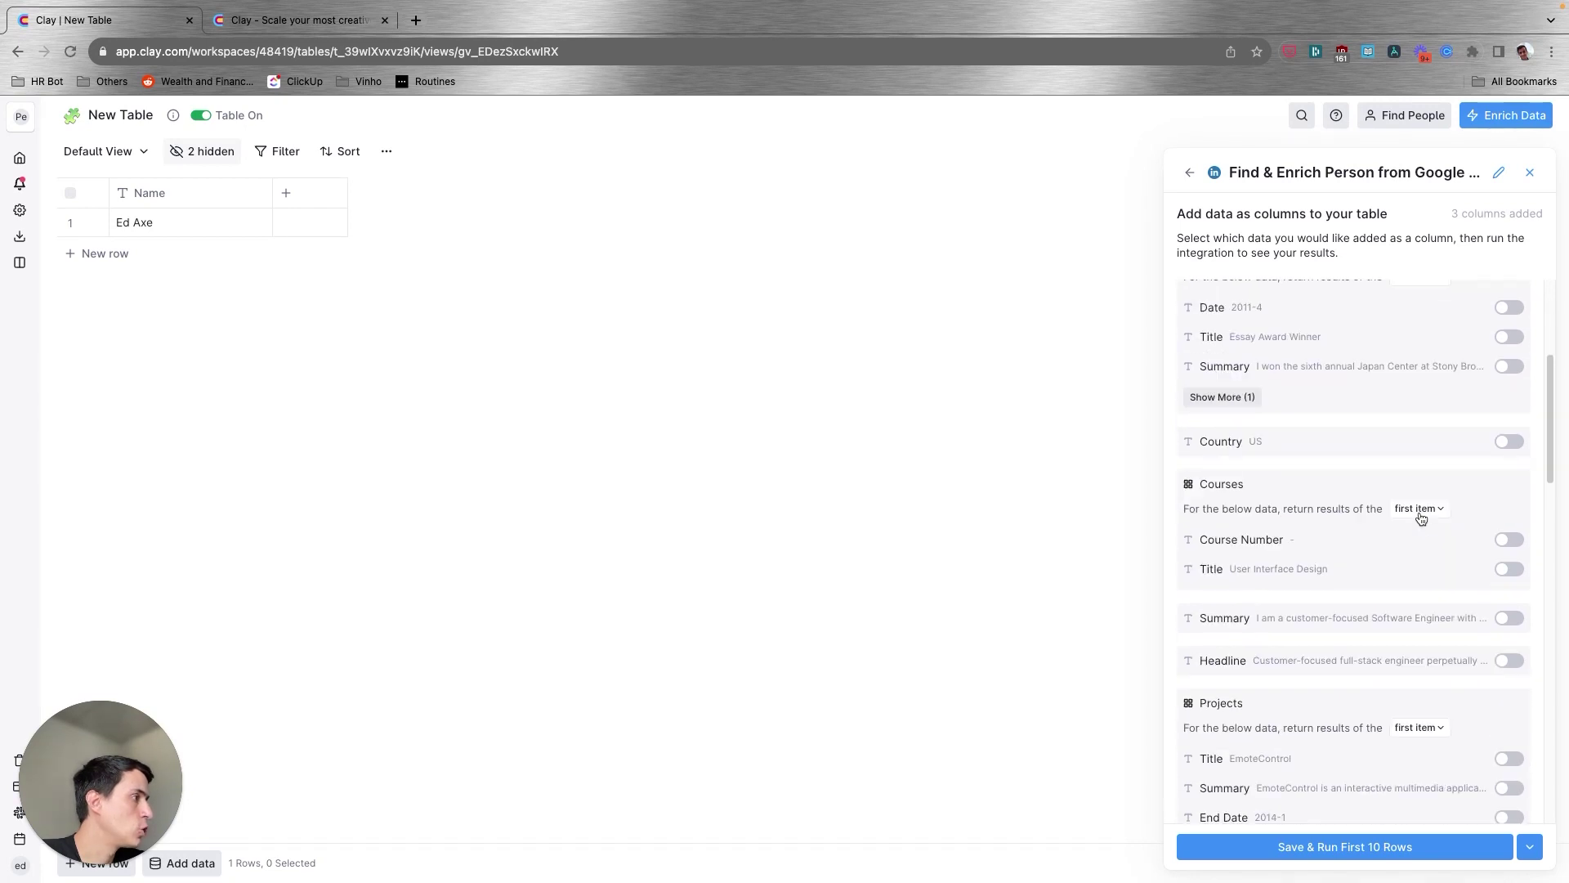
{"action": "left_click", "coordinate": [1506, 548]}
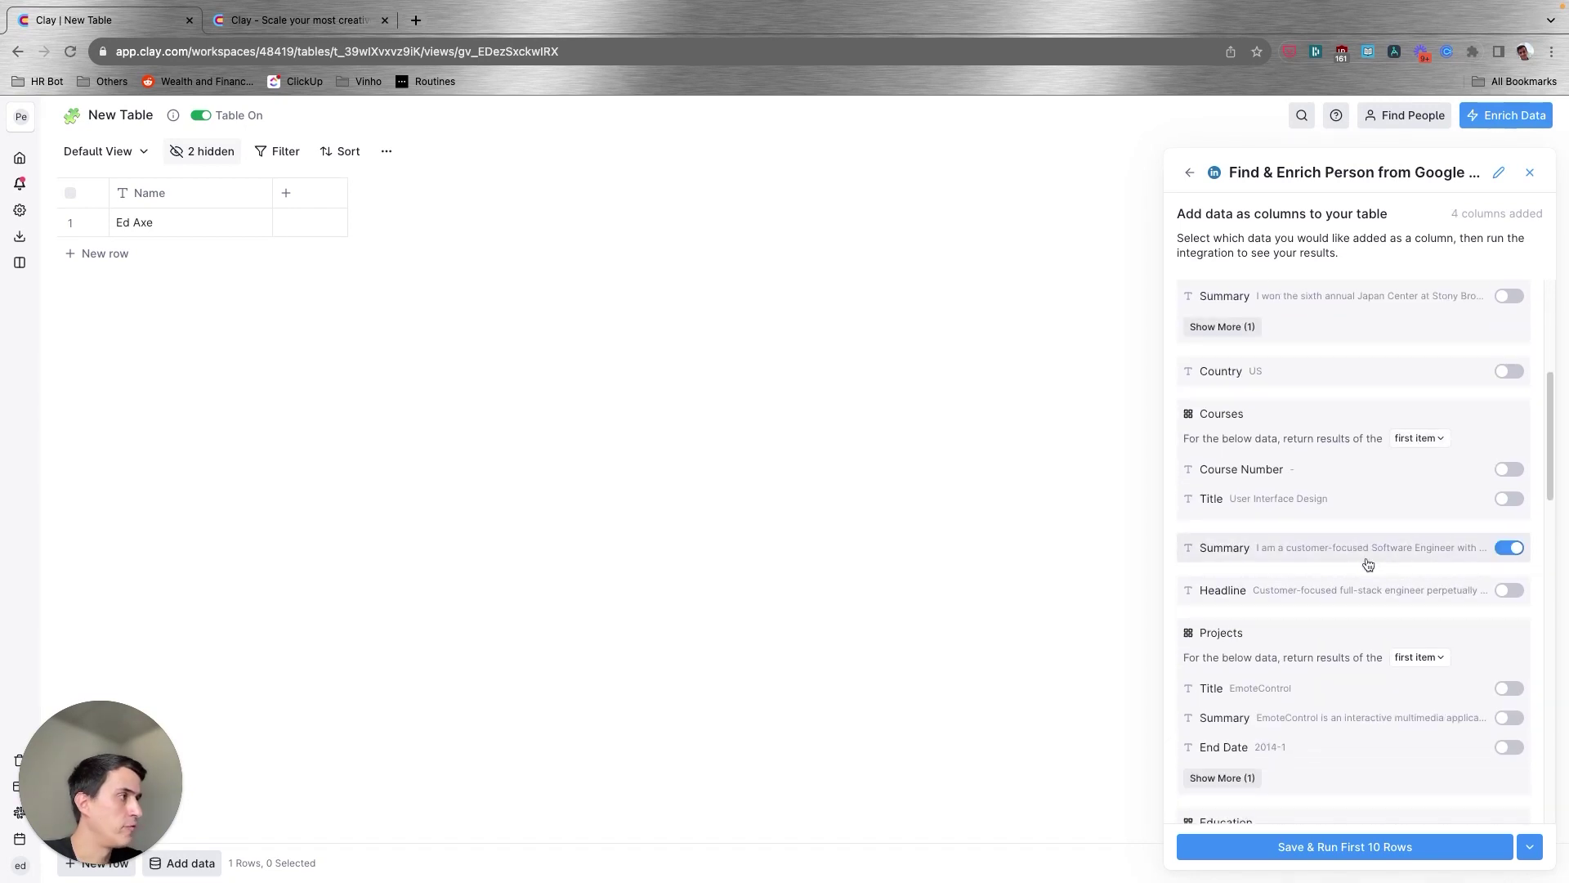
{"action": "scroll", "coordinate": [1373, 576], "scroll_direction": "up", "scroll_amount": 5}
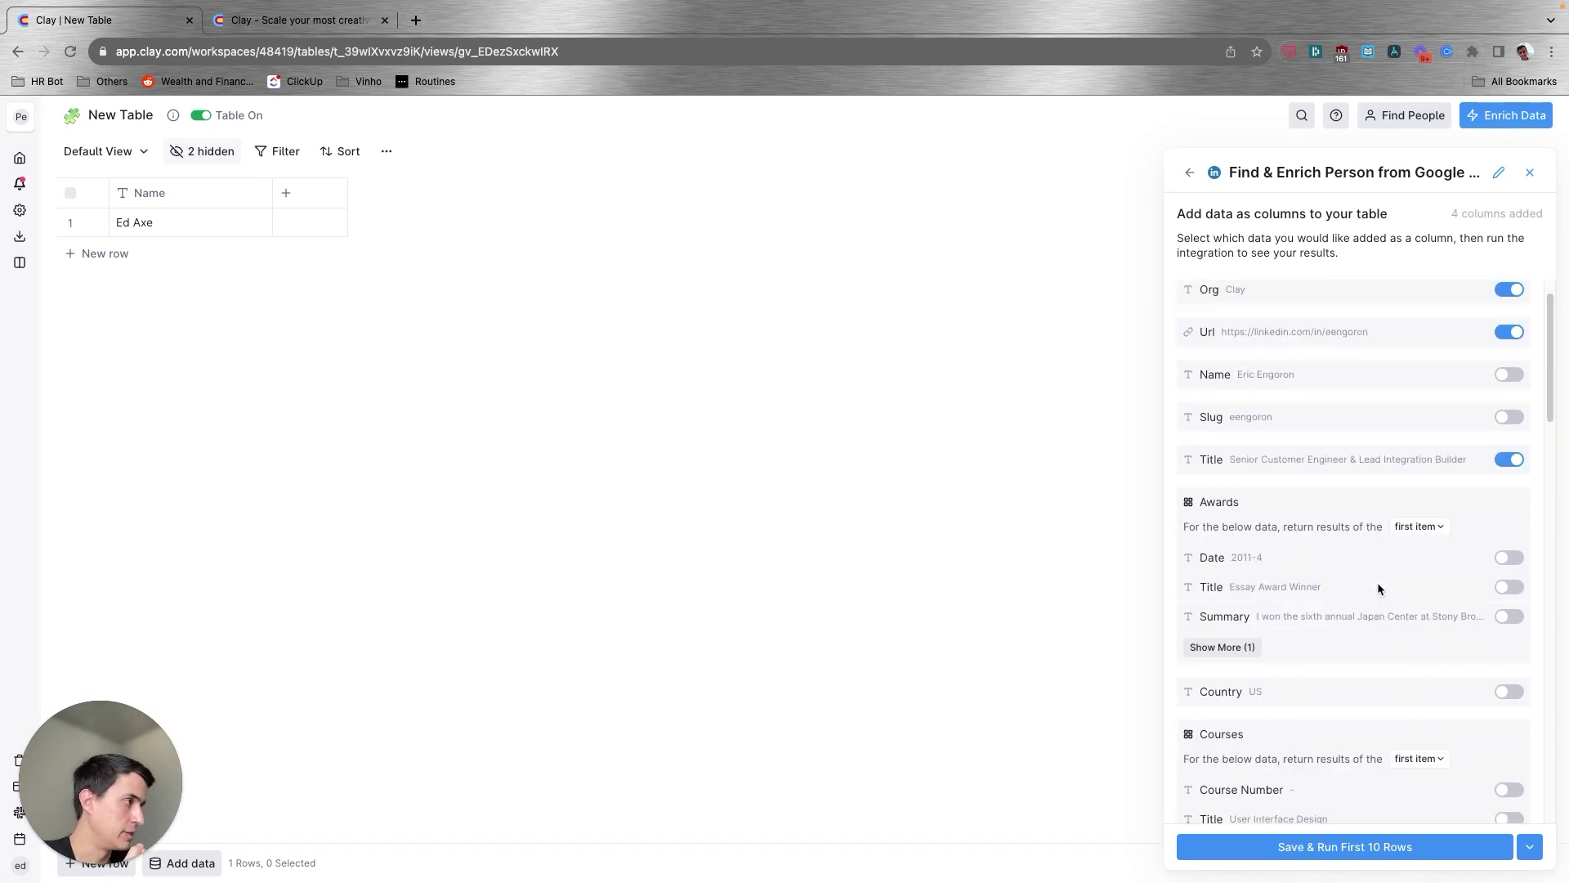
{"action": "left_click", "coordinate": [1361, 845]}
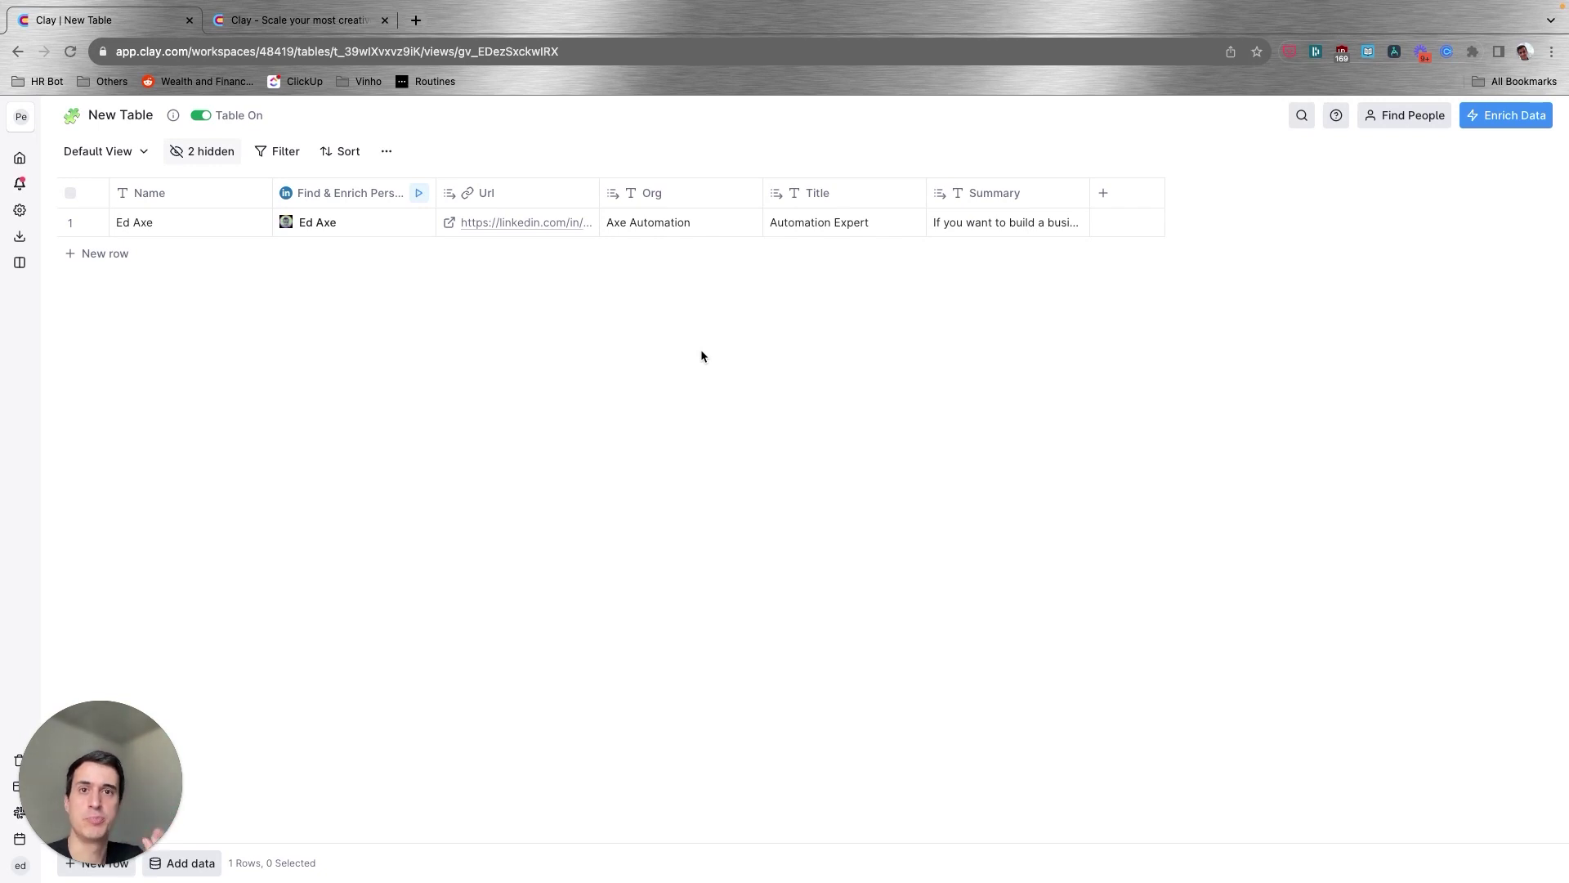
Step: Open Add Enrichment from the + column header and browse the actions list
{"action": "left_click", "coordinate": [1105, 196]}
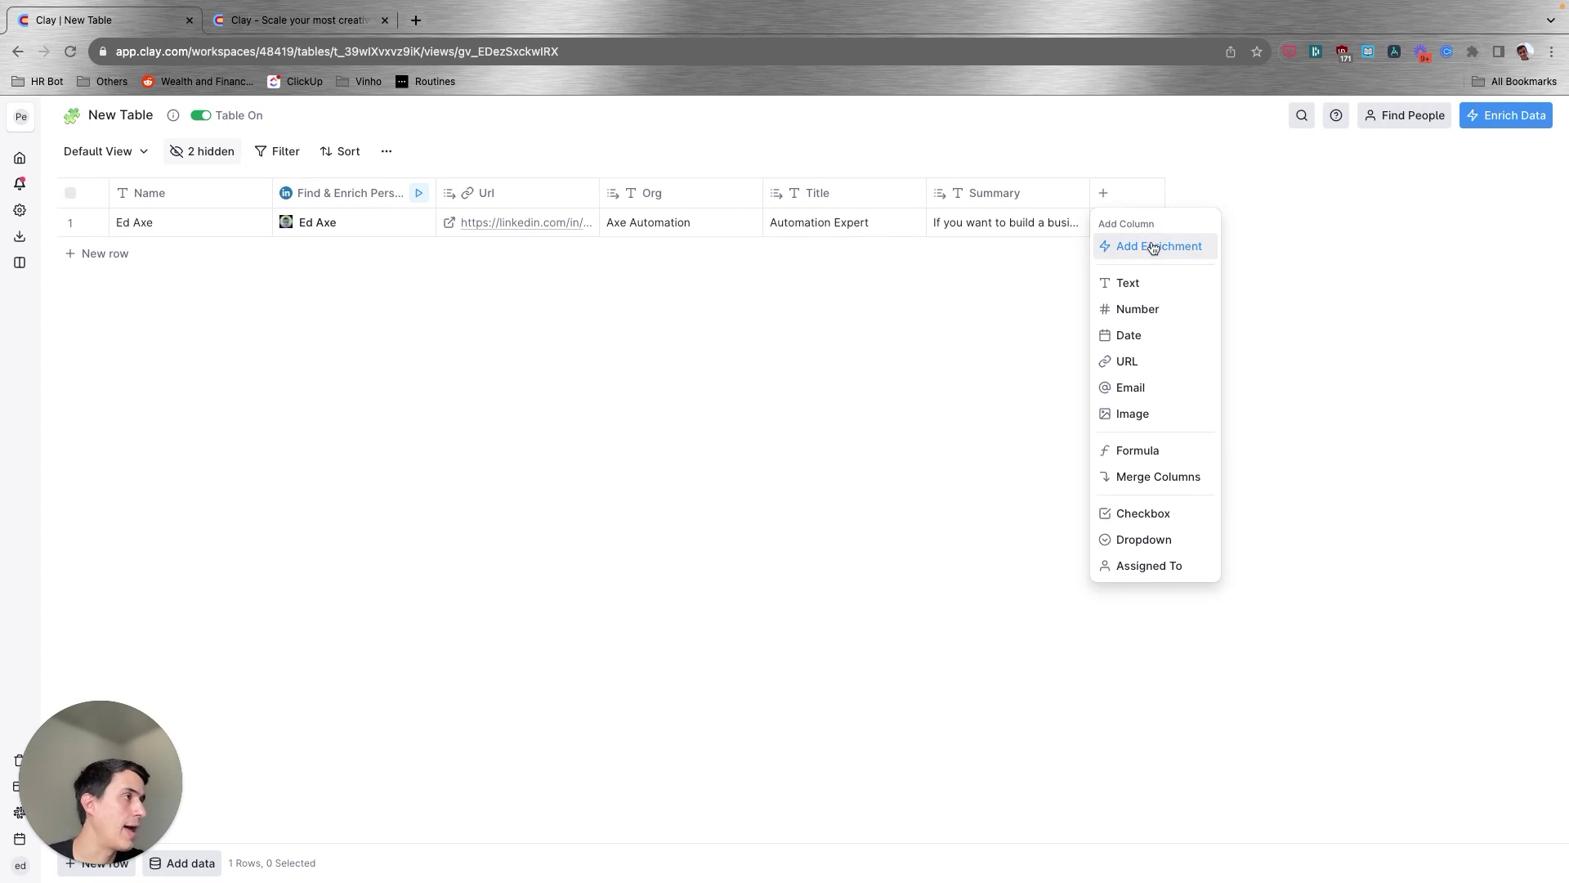
{"action": "left_click", "coordinate": [1151, 244]}
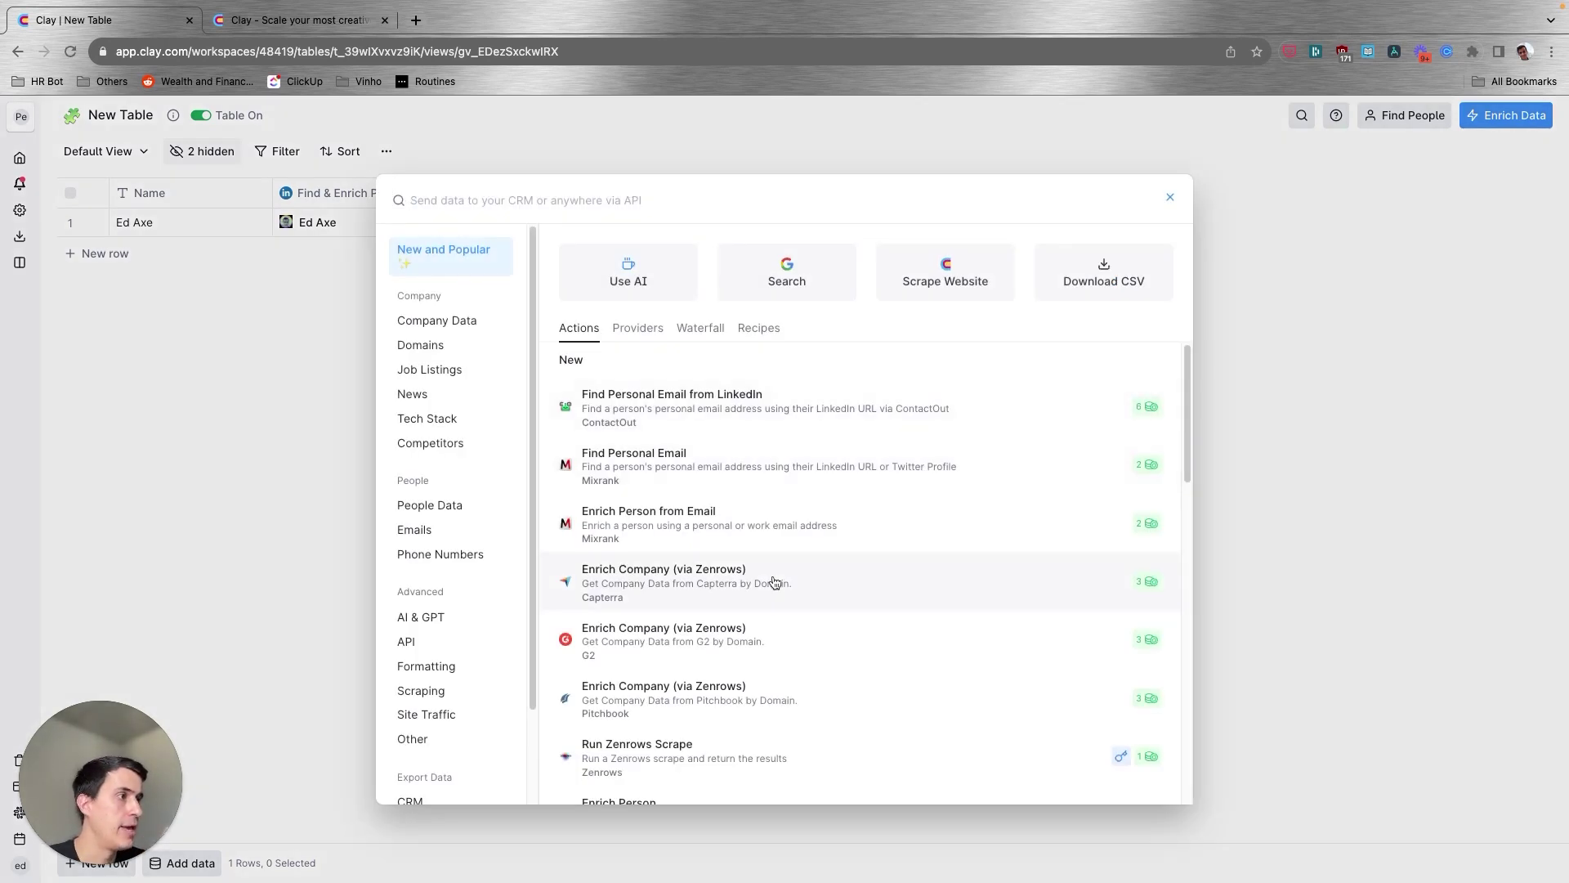
{"action": "scroll", "coordinate": [752, 560], "scroll_direction": "down", "scroll_amount": 2}
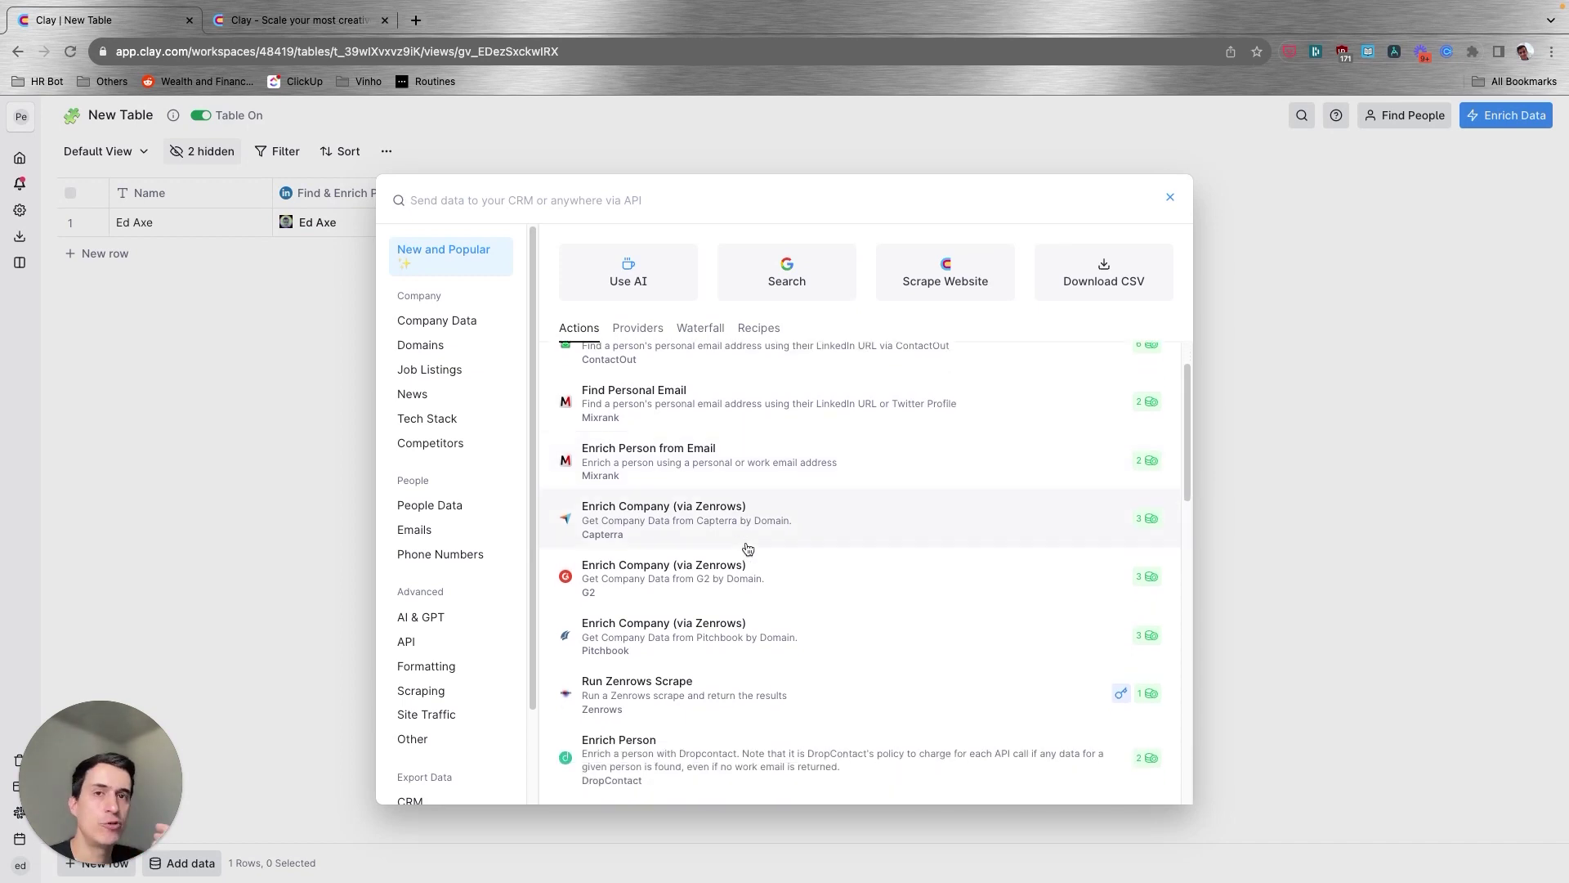
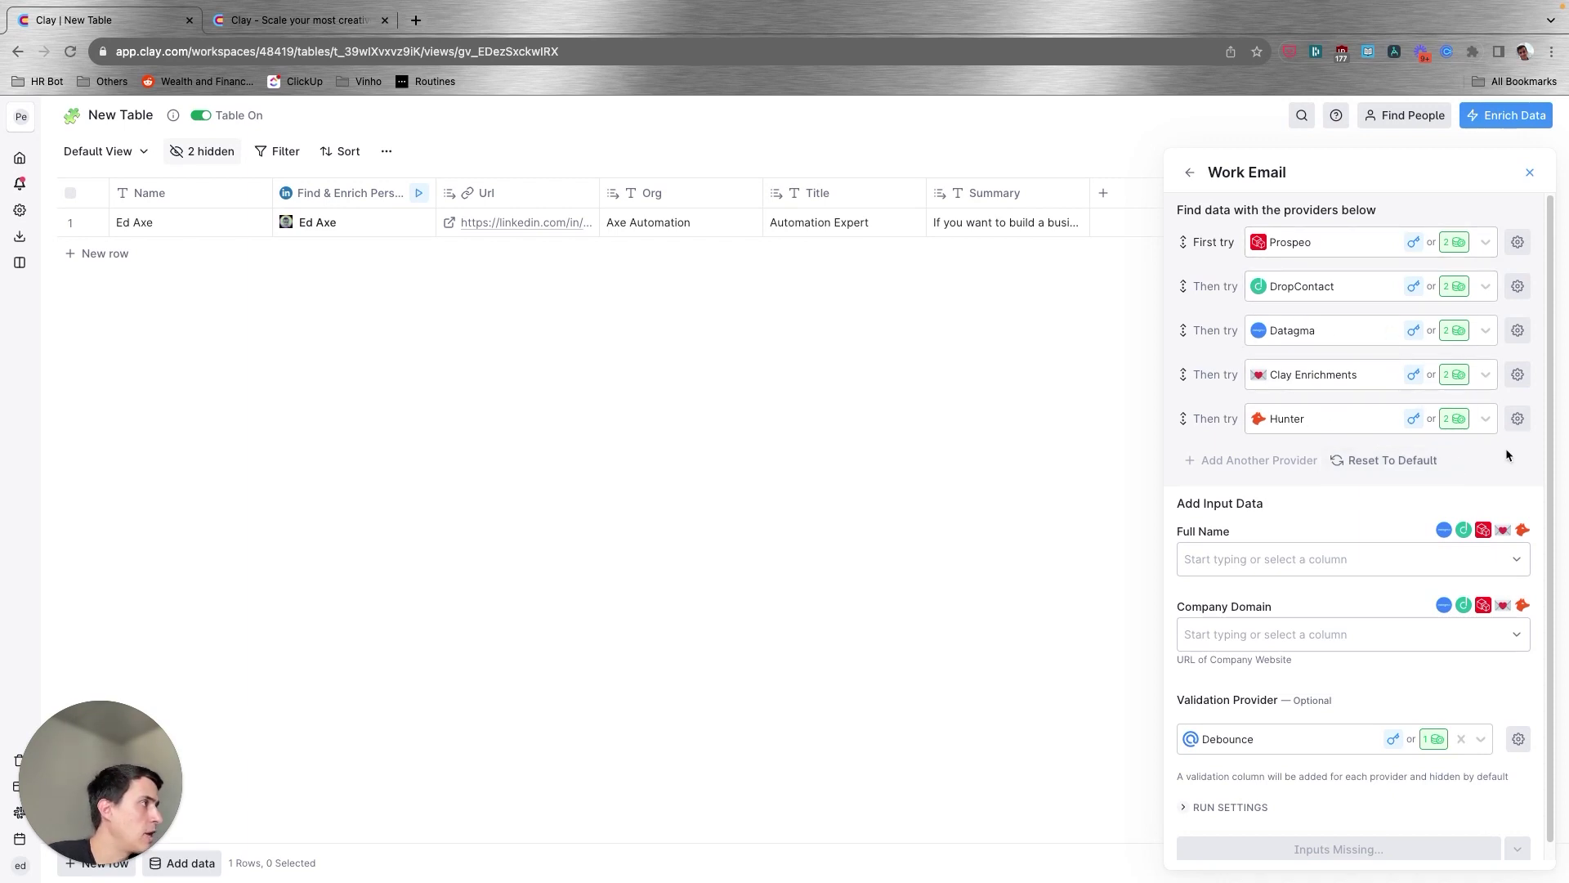
Step: Delete Hunter, Datagma, DropContact and Prospeo from the Work Email waterfall, leaving only Clay Enrichments
{"action": "left_click", "coordinate": [1518, 418]}
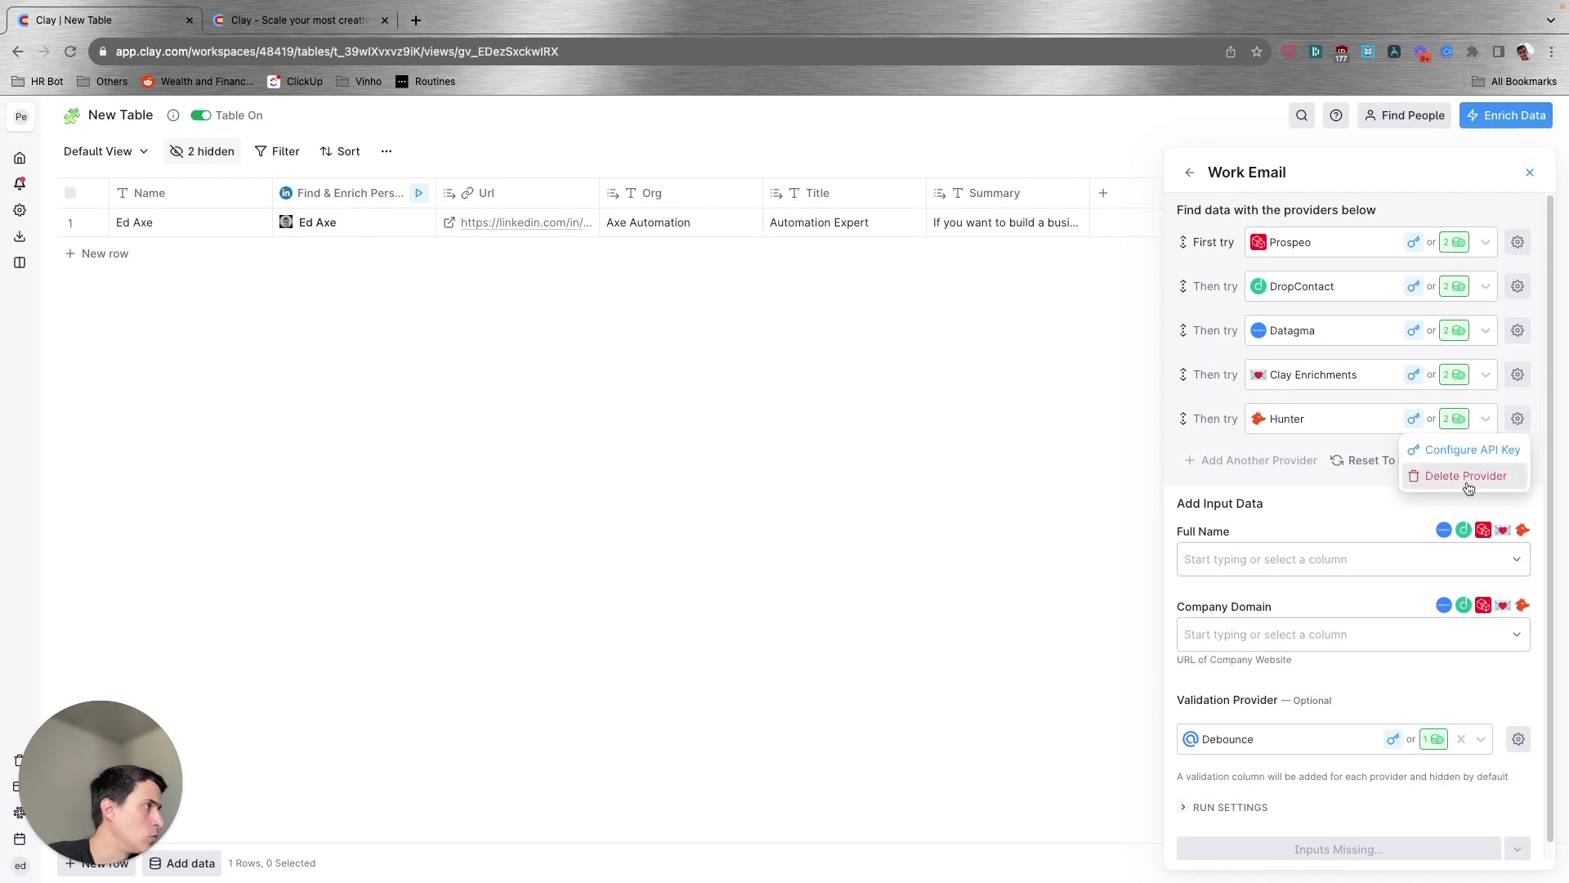
{"action": "left_click", "coordinate": [1469, 489]}
{"action": "left_click", "coordinate": [1530, 330]}
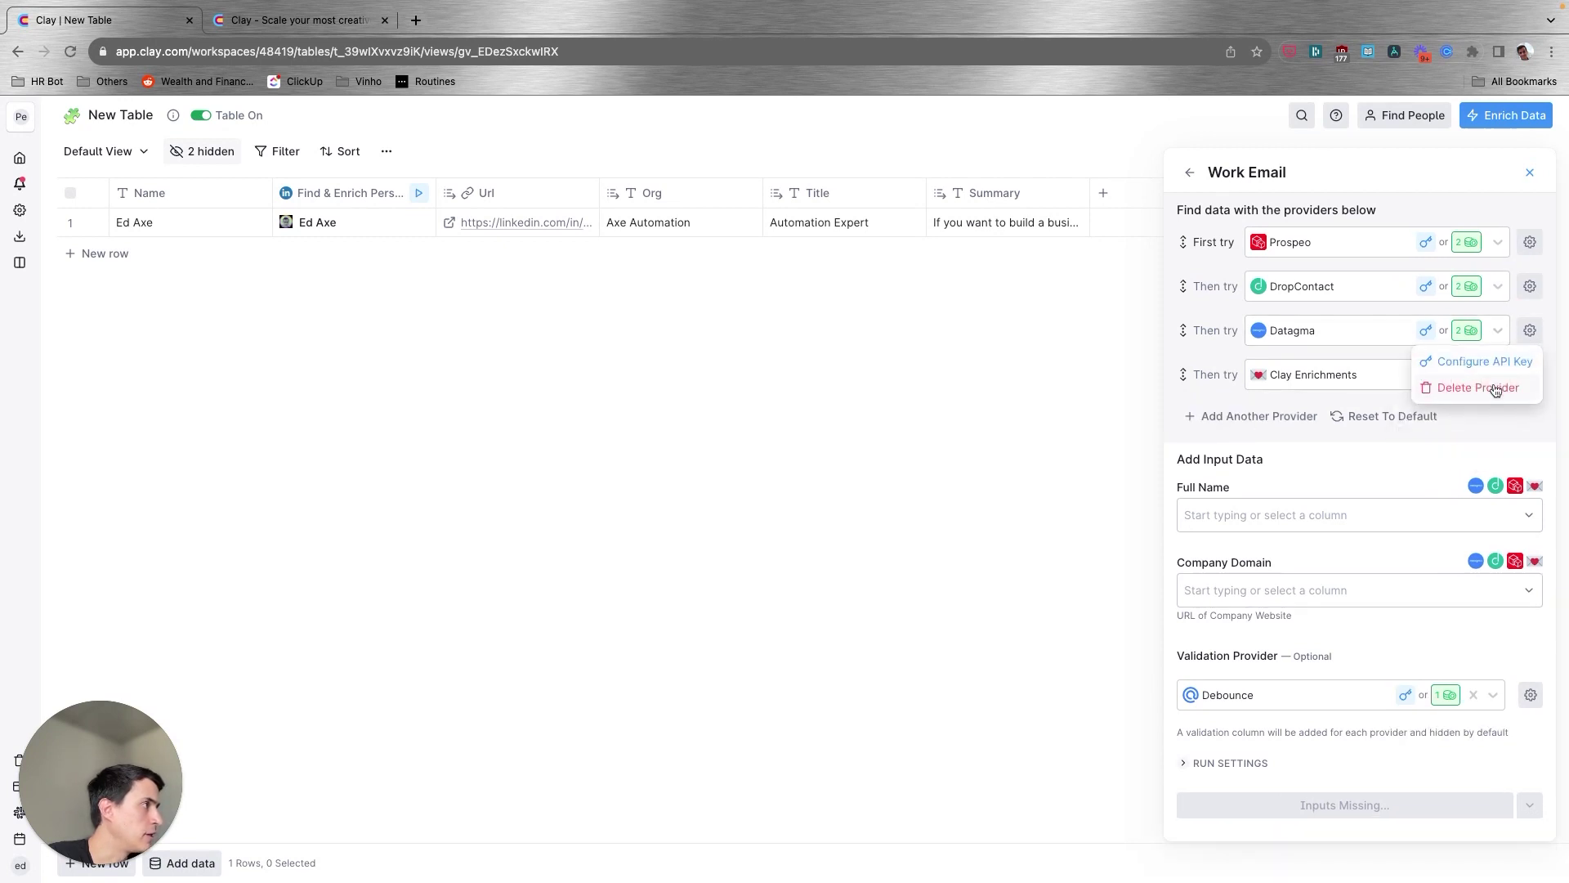
{"action": "left_click", "coordinate": [1497, 386]}
{"action": "left_click", "coordinate": [1530, 288]}
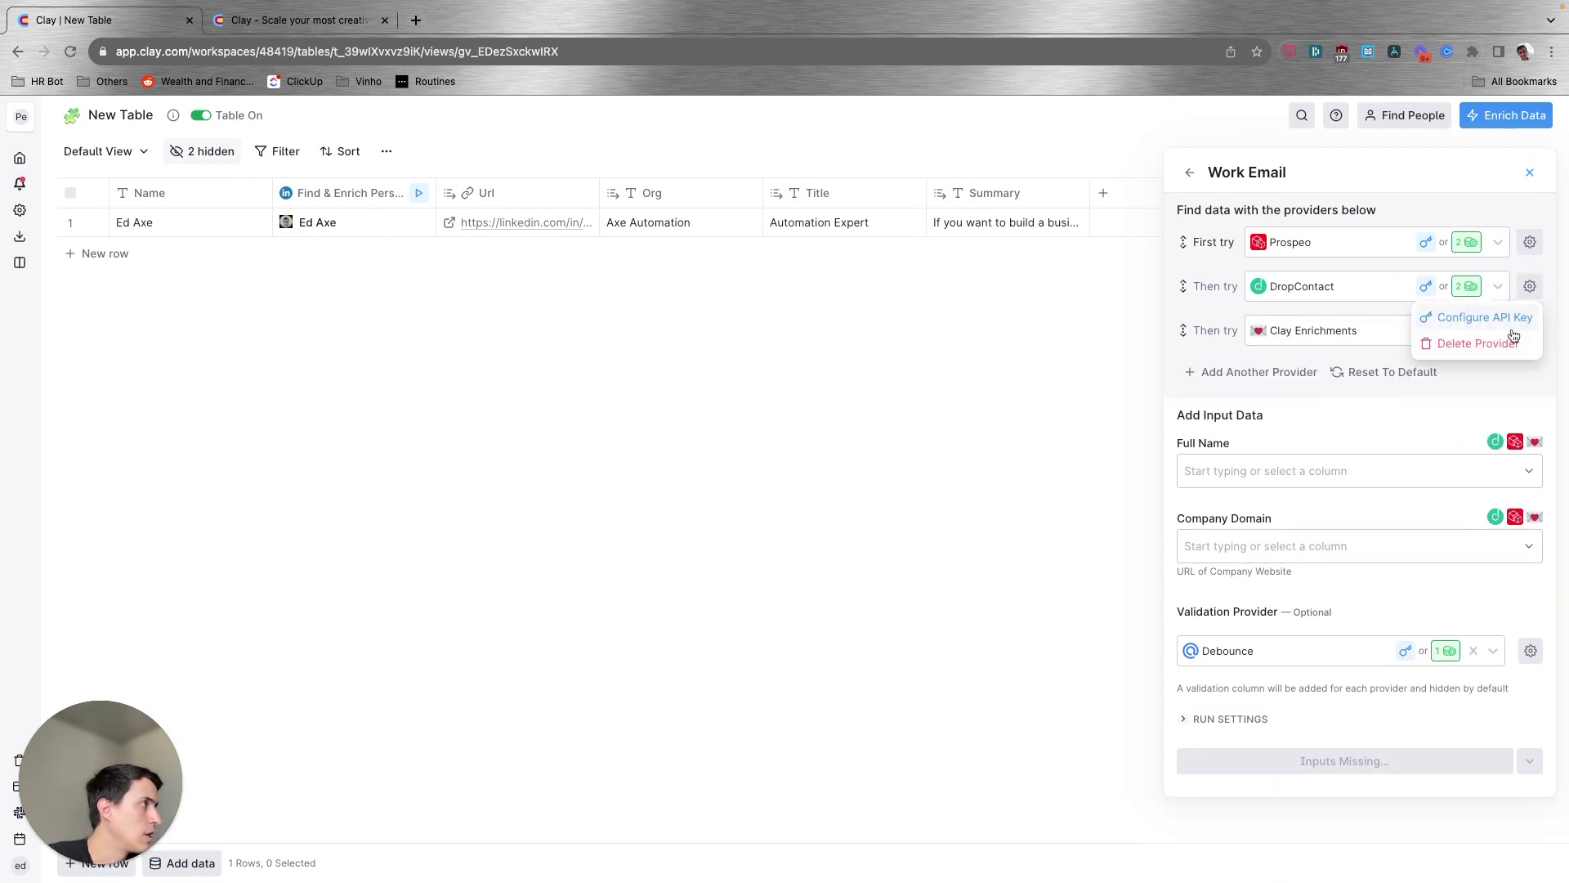
{"action": "left_click", "coordinate": [1509, 342]}
{"action": "left_click", "coordinate": [1530, 242]}
{"action": "left_click", "coordinate": [1504, 297]}
{"action": "left_click", "coordinate": [1349, 383]}
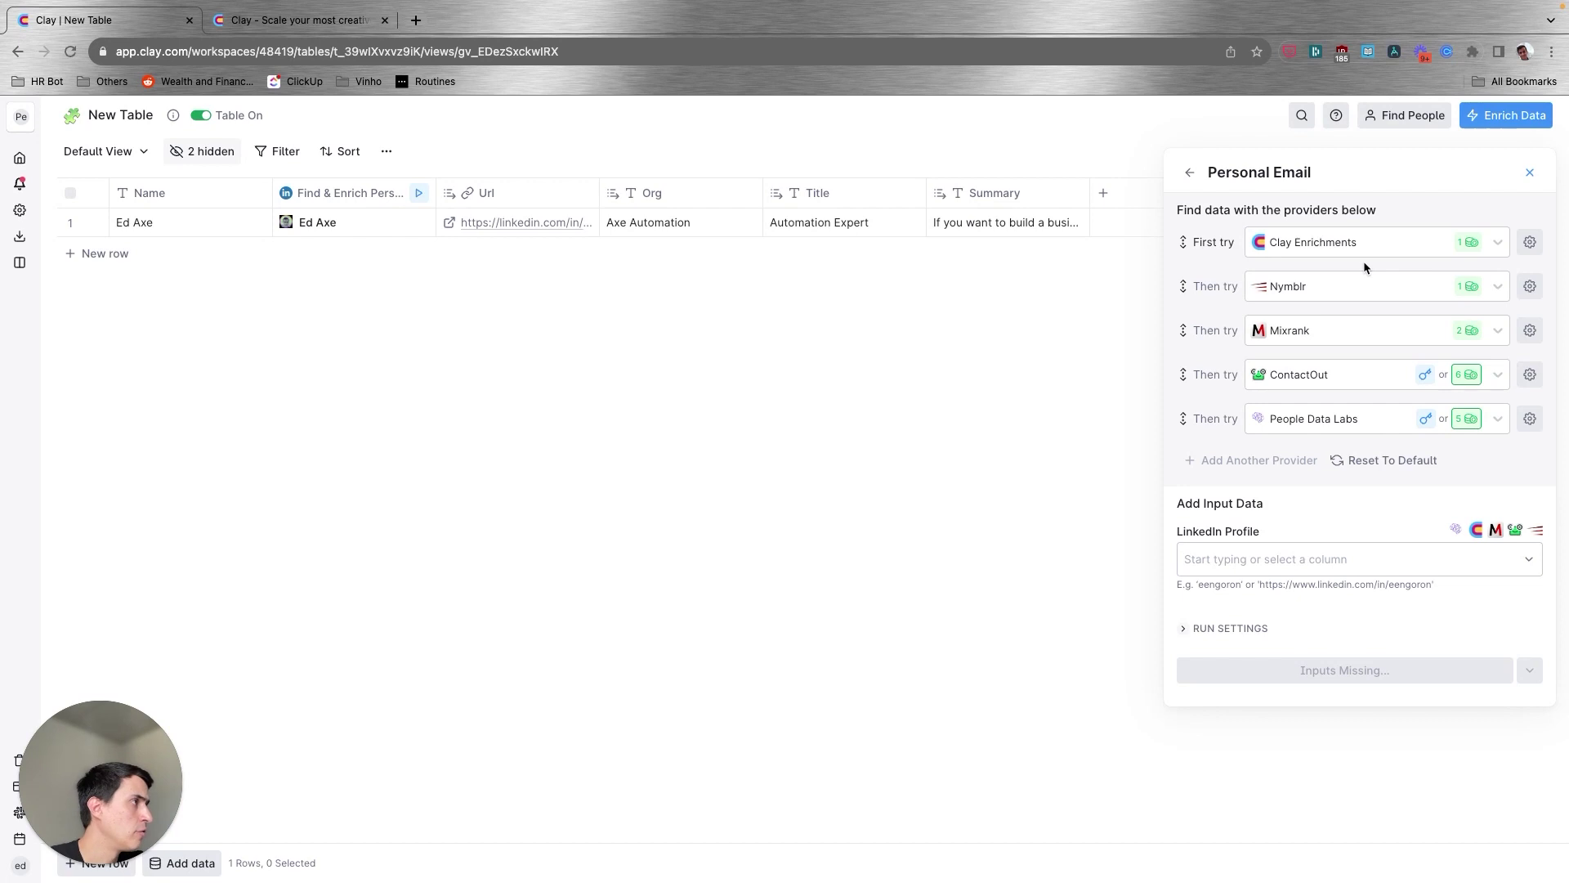
Step: Delete Nymblr, Mixrank, ContactOut and People Data Labs from the Personal Email waterfall
{"action": "left_click", "coordinate": [1530, 286]}
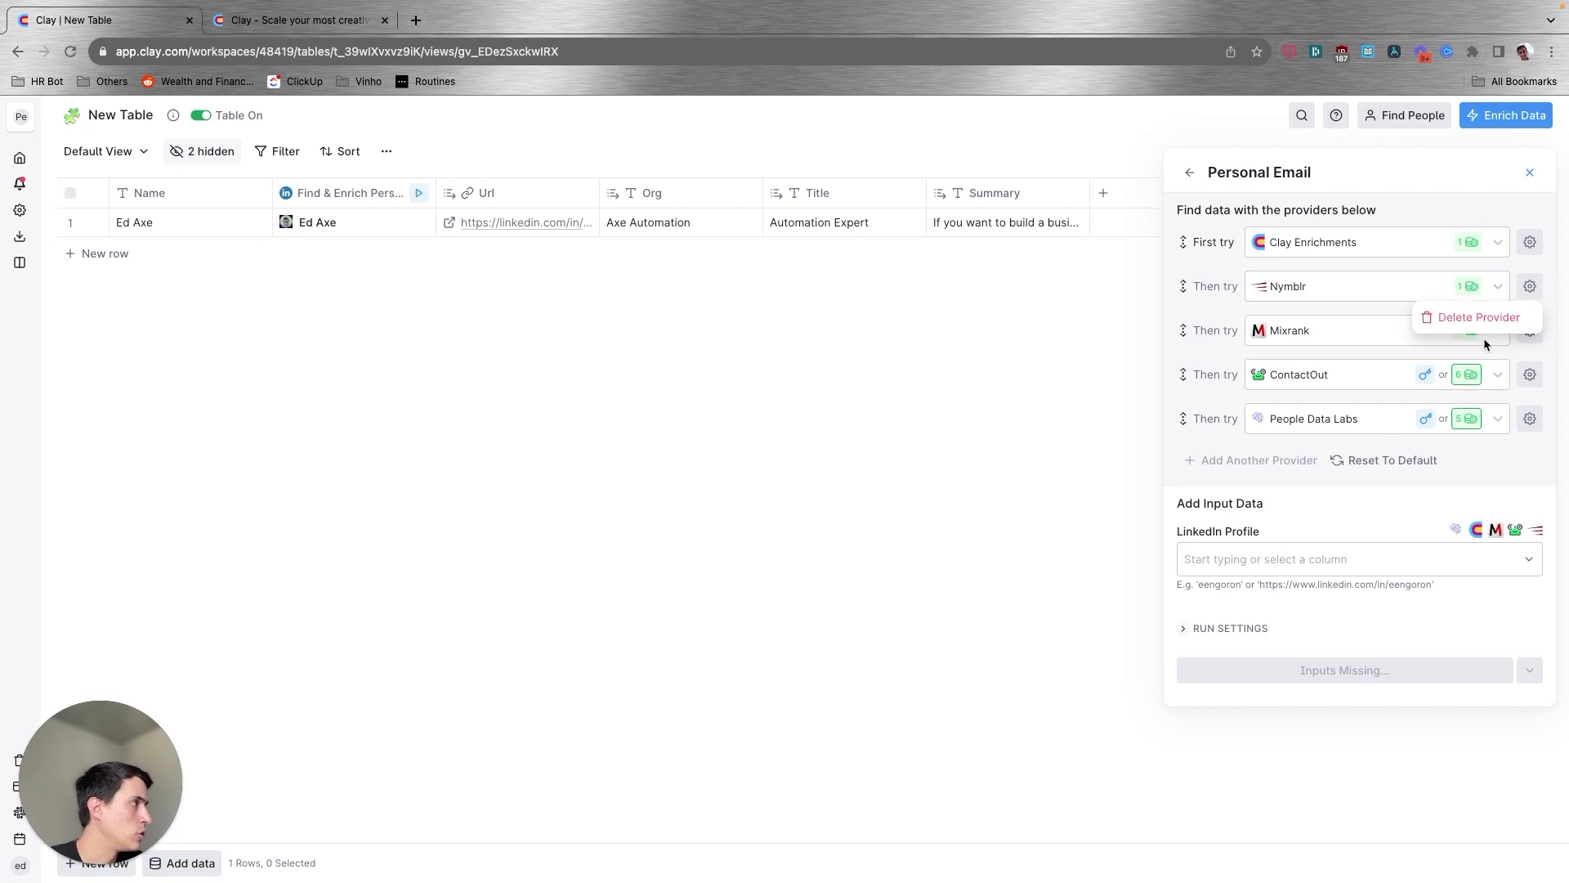
{"action": "left_click", "coordinate": [1481, 319]}
{"action": "left_click", "coordinate": [1530, 286]}
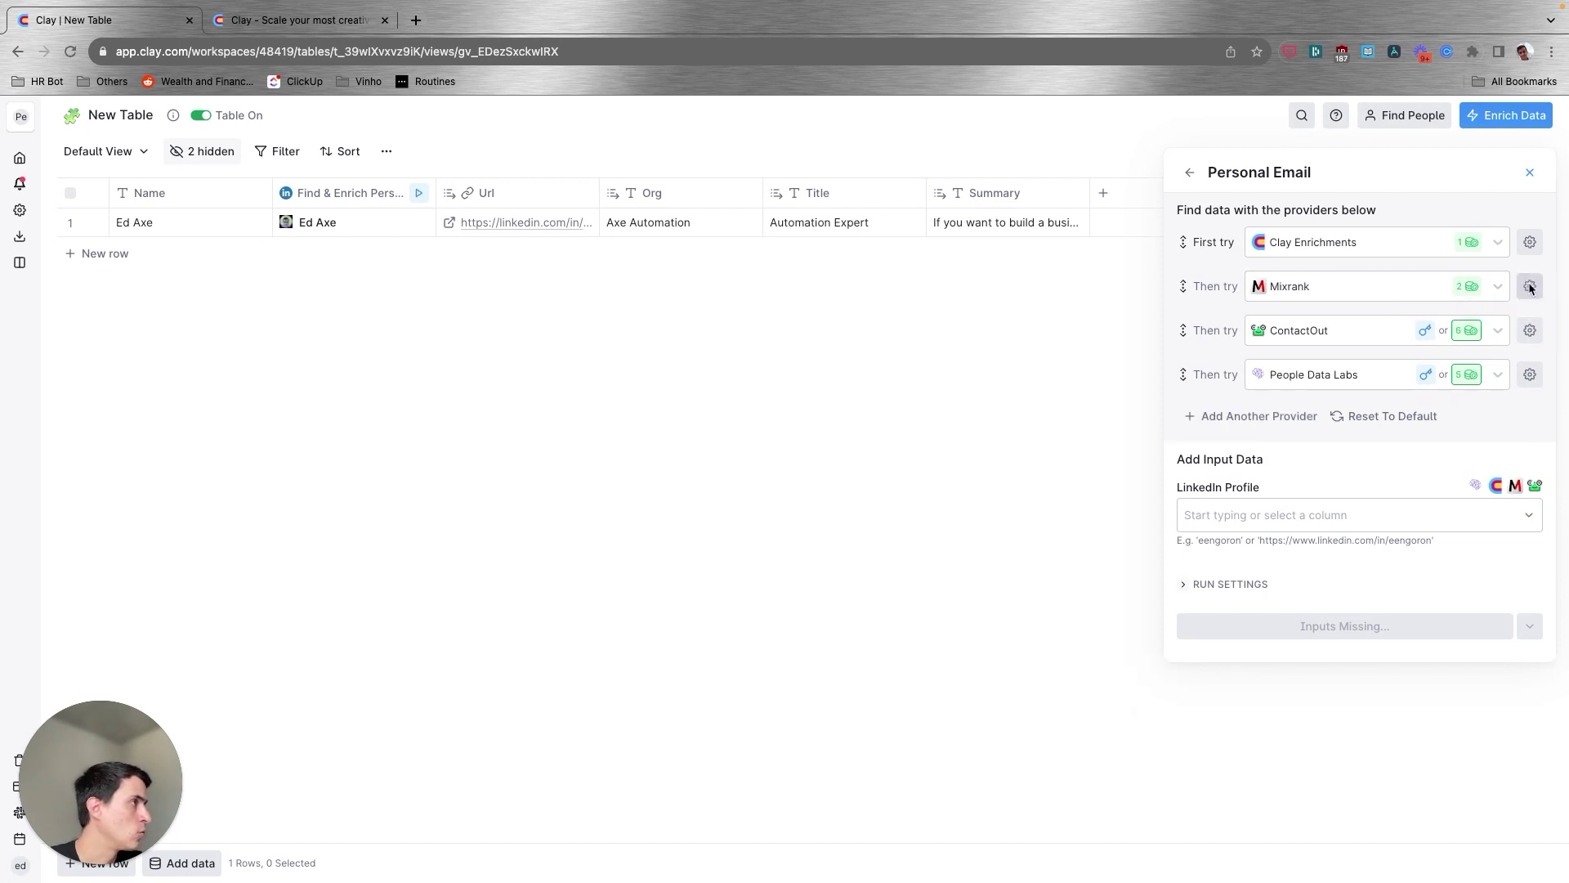
{"action": "left_click", "coordinate": [1479, 318]}
{"action": "left_click", "coordinate": [1528, 286]}
{"action": "left_click", "coordinate": [1528, 286]}
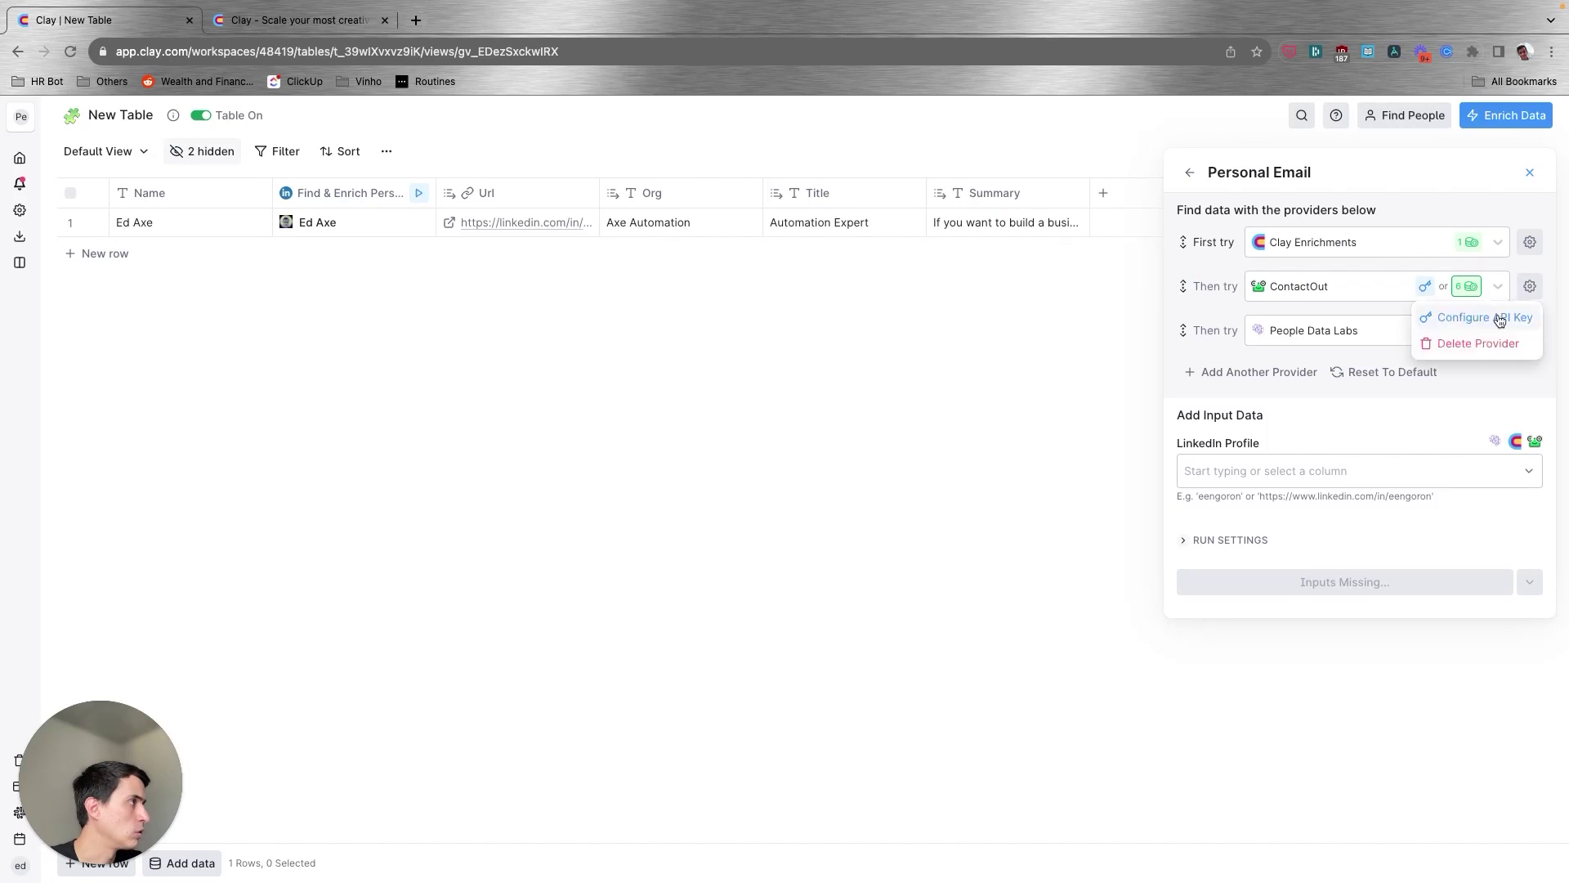
{"action": "left_click", "coordinate": [1478, 343]}
{"action": "left_click", "coordinate": [1478, 343]}
Step: Set LinkedIn Profile to the Find & Enrich Person url, then save and run
{"action": "left_click", "coordinate": [1251, 381]}
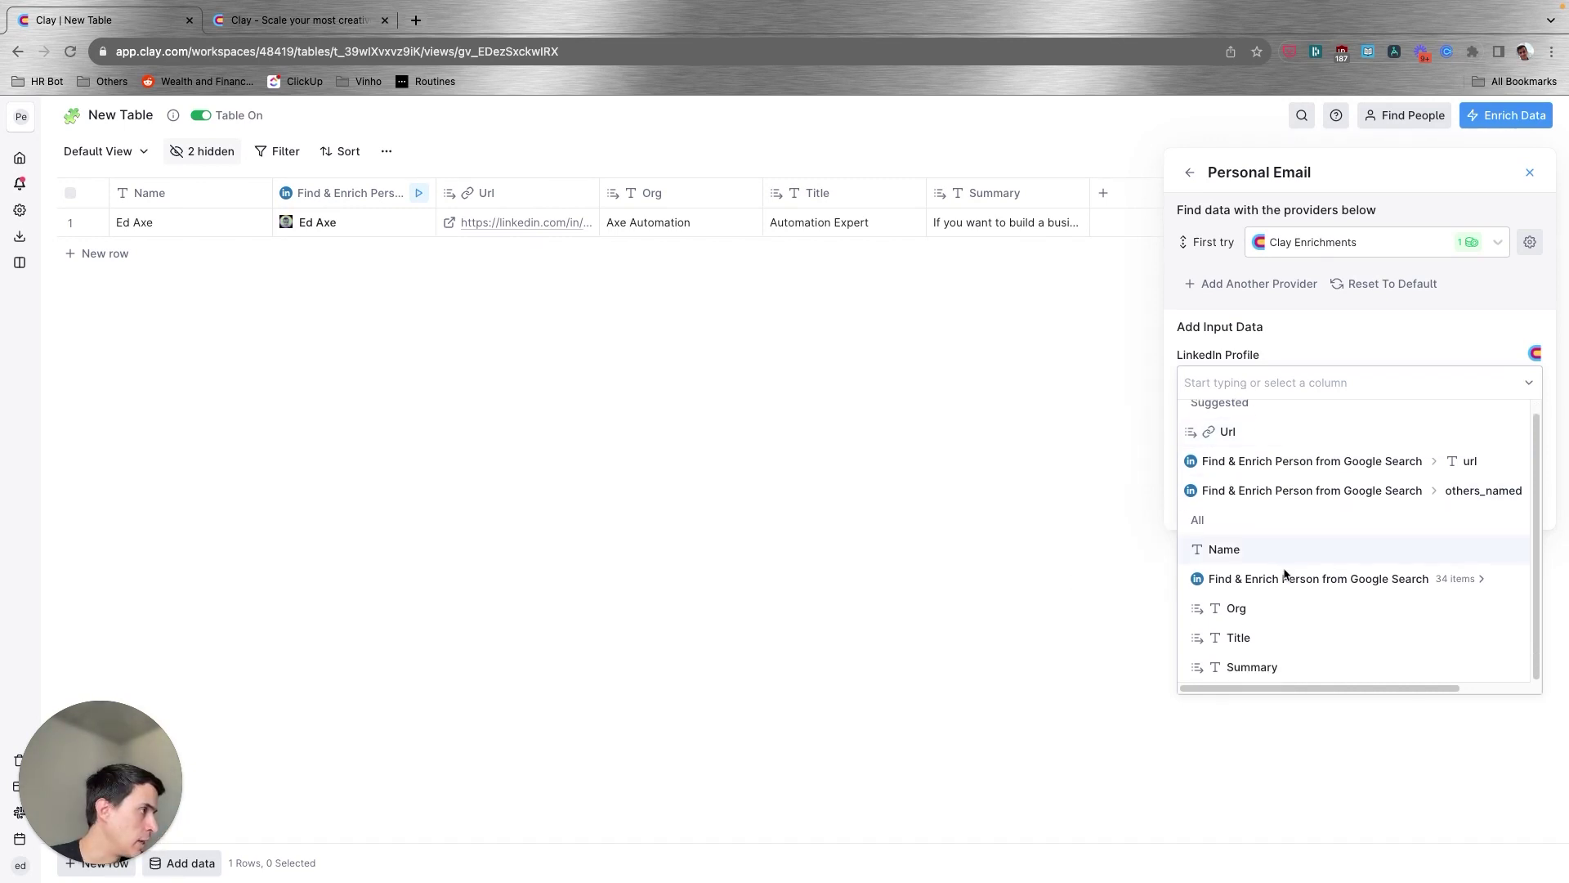
{"action": "left_click", "coordinate": [1361, 472]}
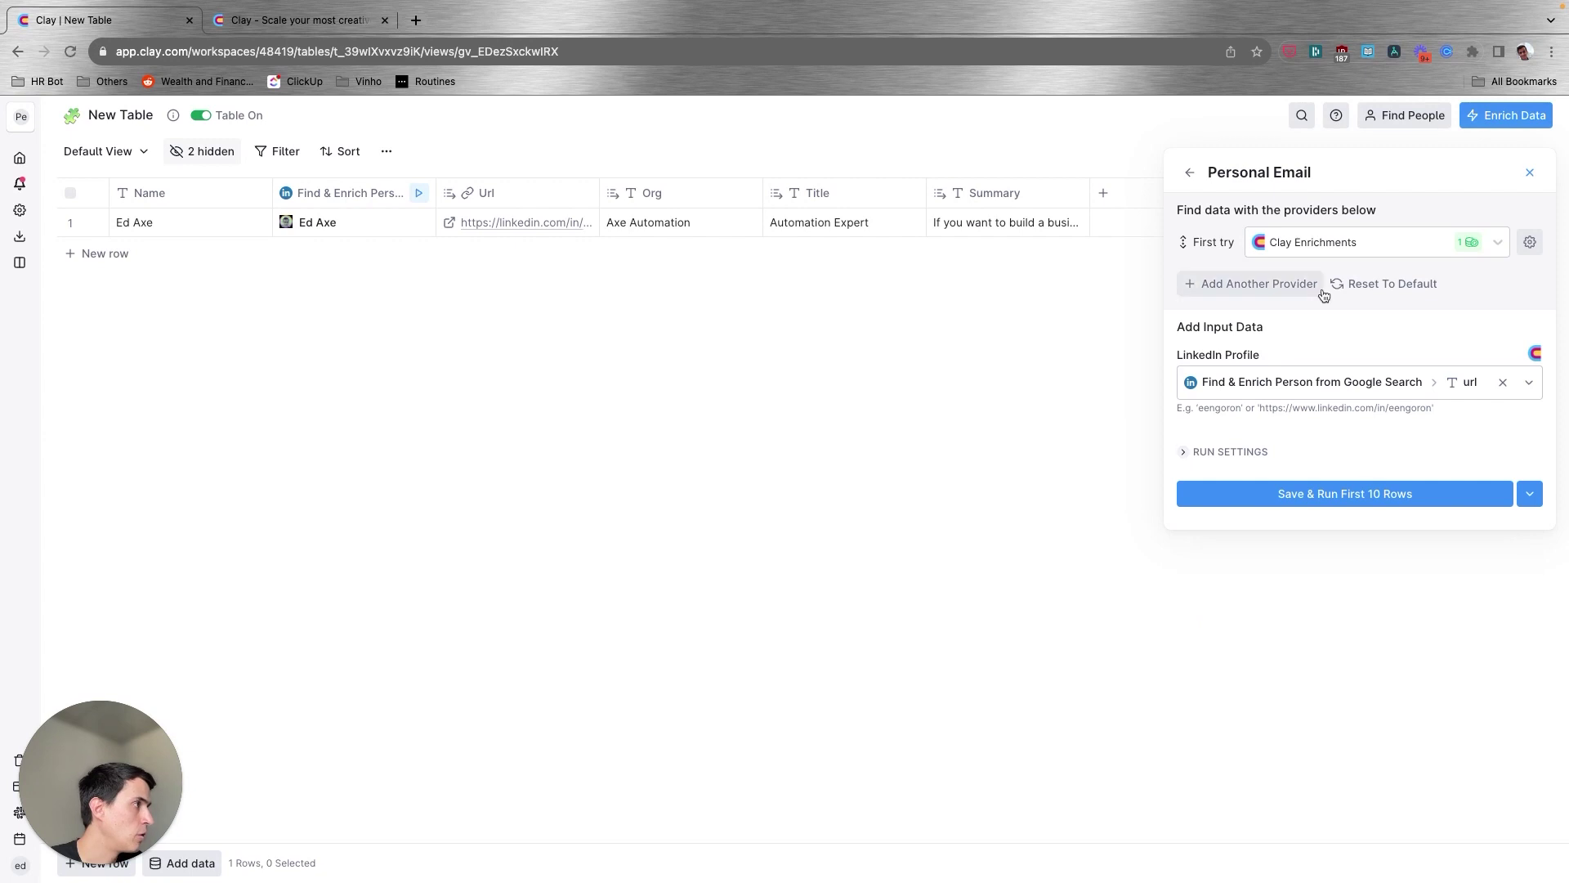
{"action": "left_click", "coordinate": [1318, 496]}
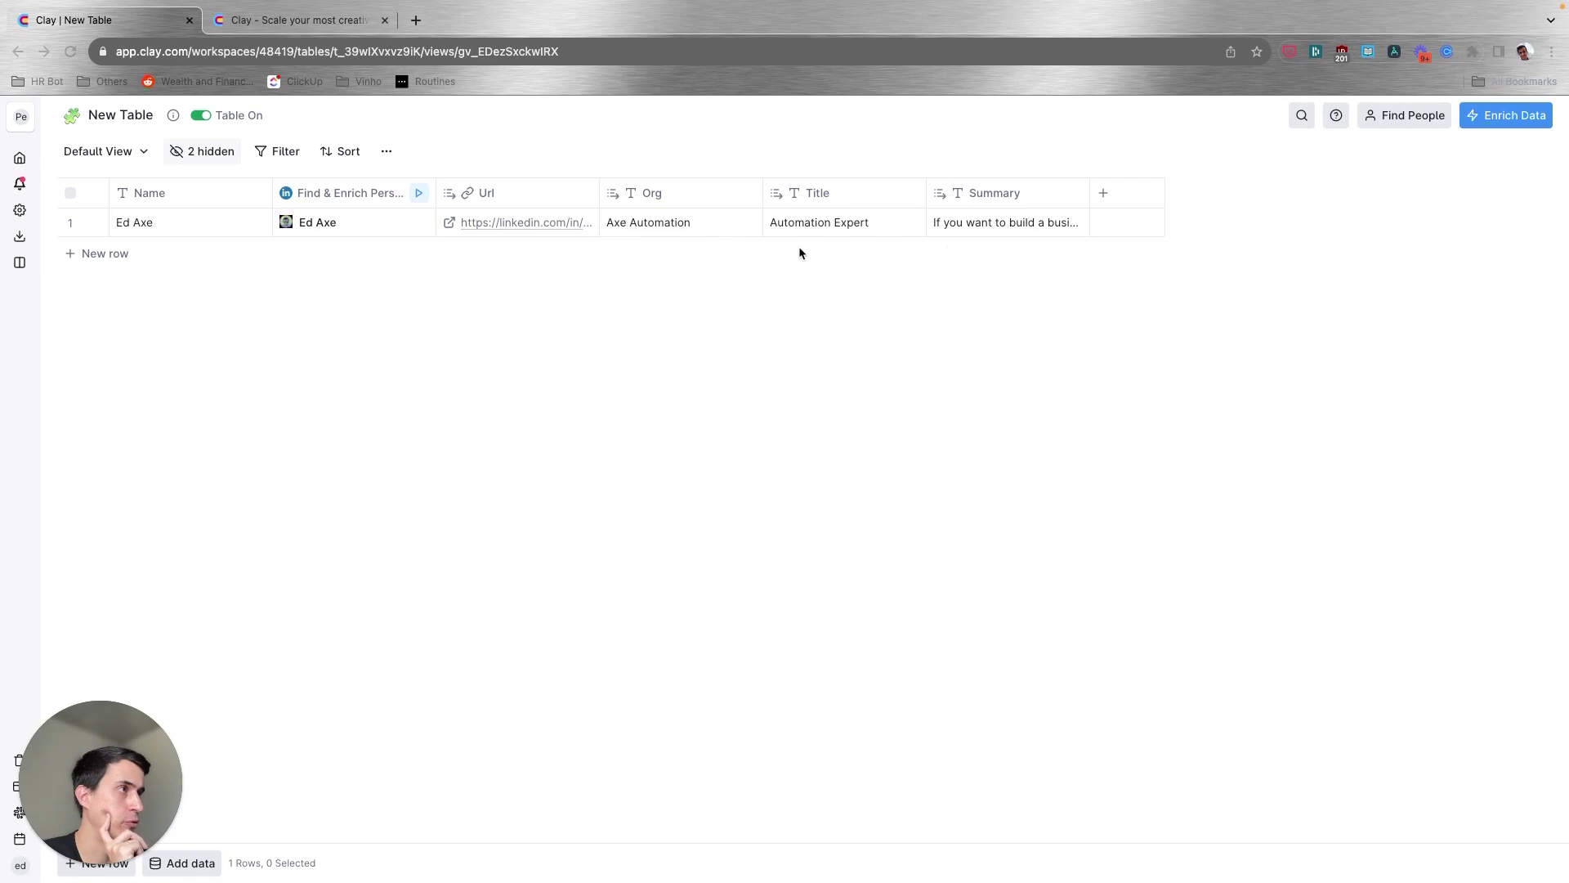
Step: Add a Google Find Domain from Company Name column fed by Org, returning axeautomation.co
{"action": "left_click", "coordinate": [1104, 195]}
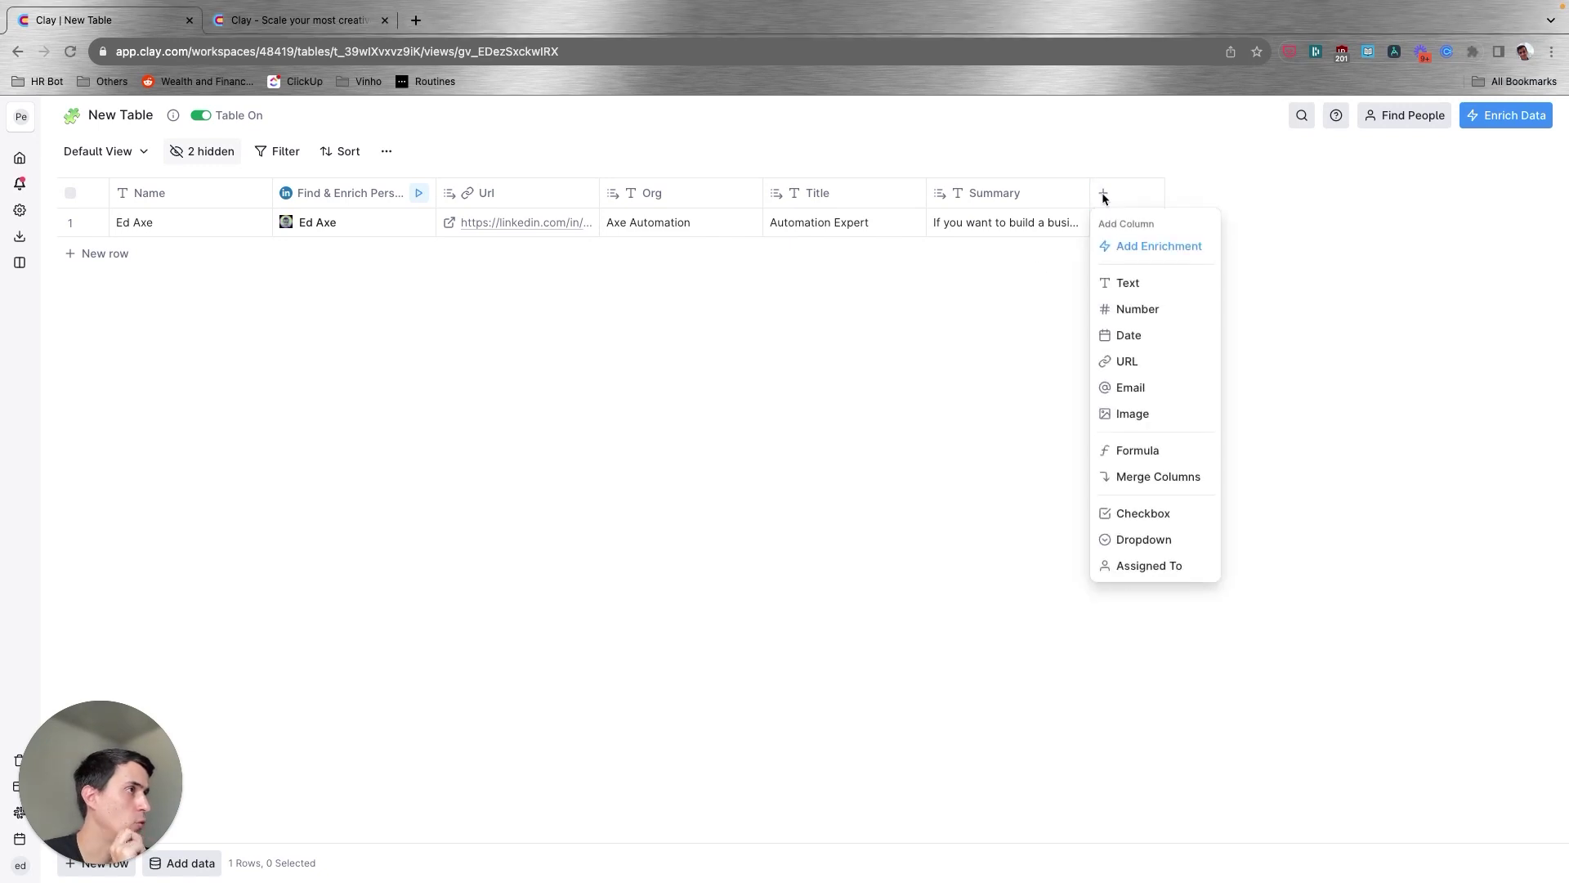
{"action": "left_click", "coordinate": [1142, 247]}
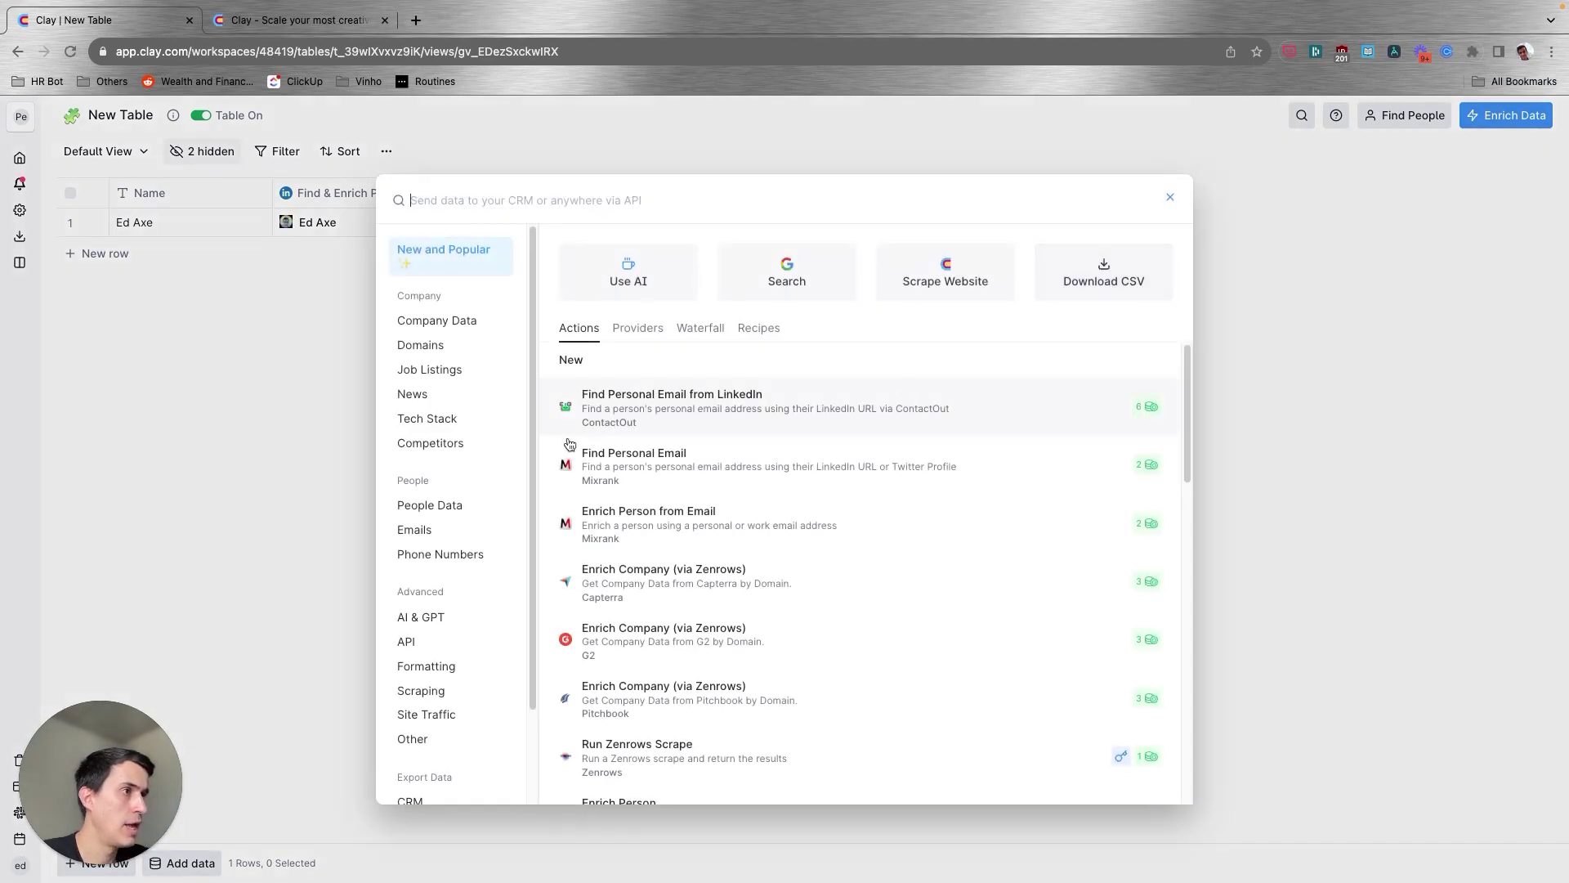
{"action": "left_click", "coordinate": [431, 351]}
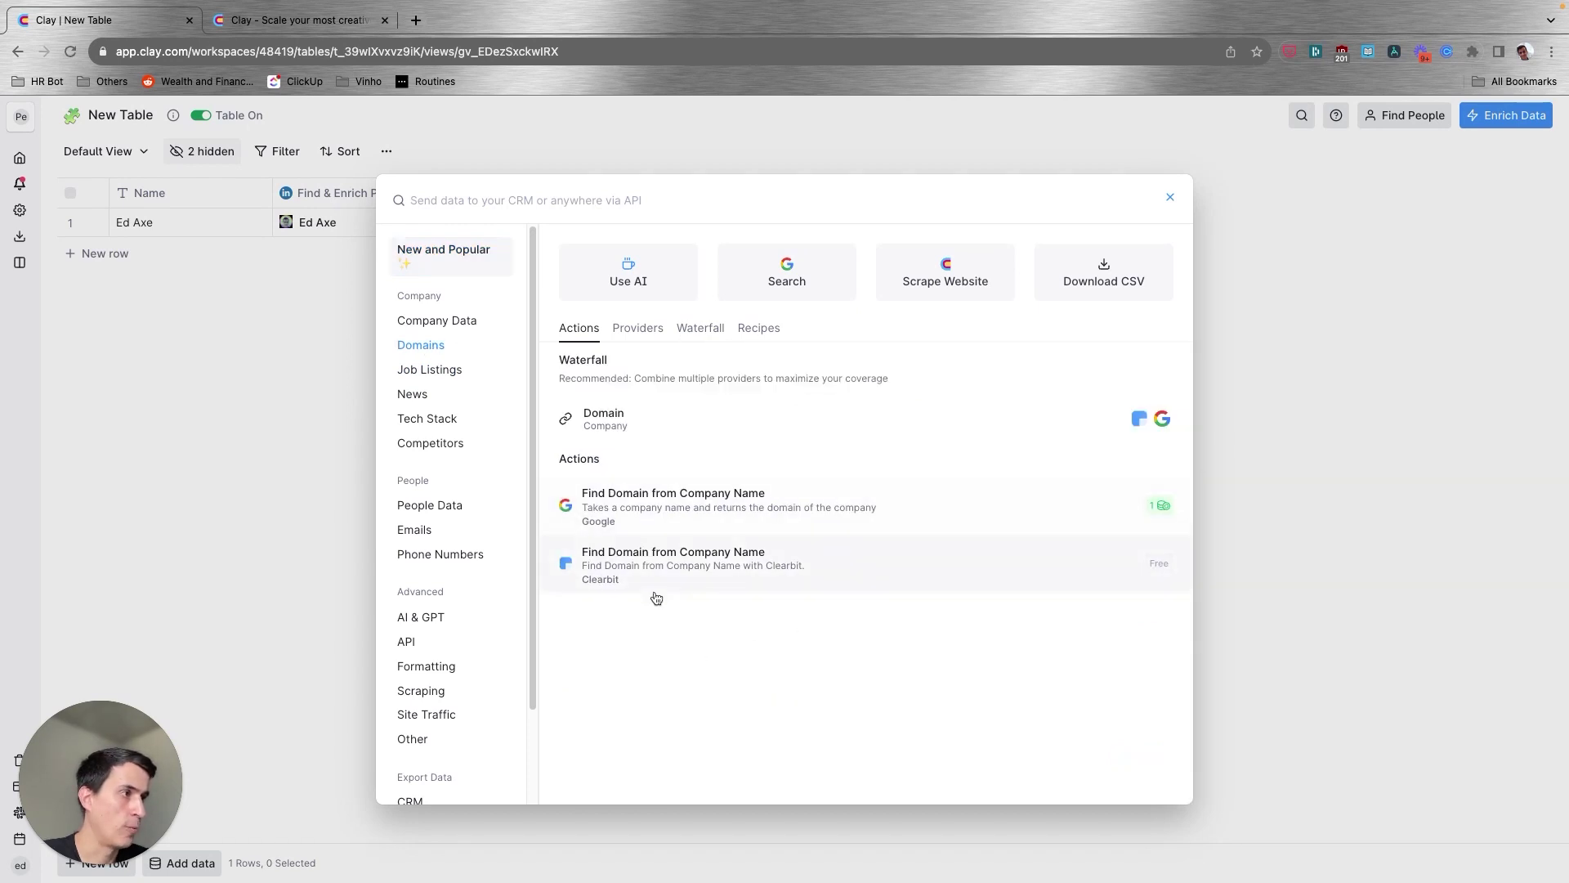
{"action": "left_click", "coordinate": [683, 509]}
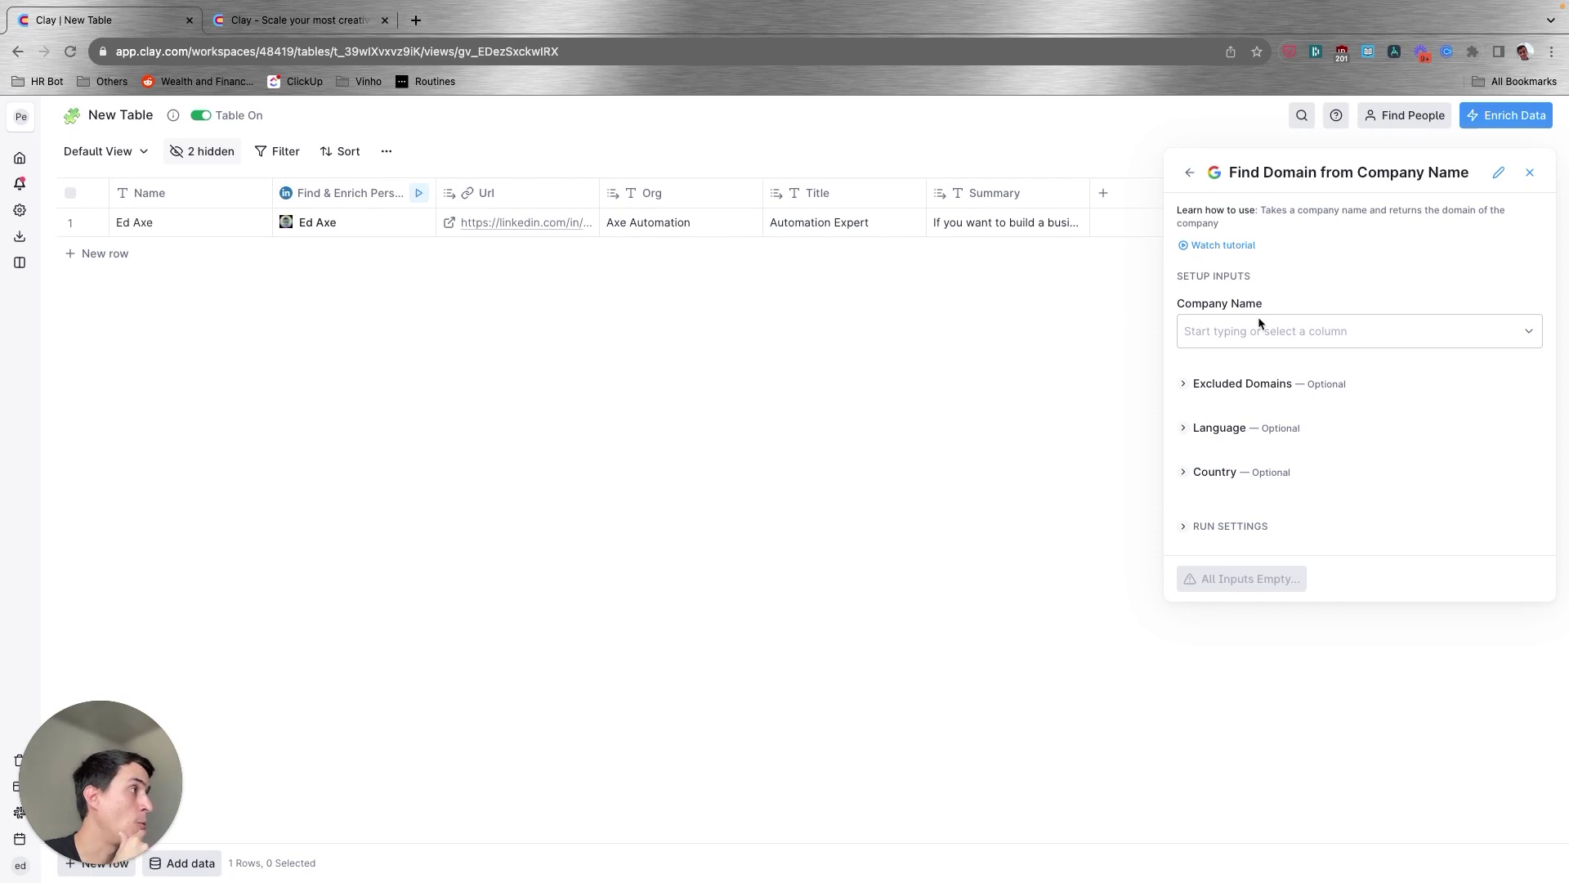
{"action": "left_click", "coordinate": [1240, 343]}
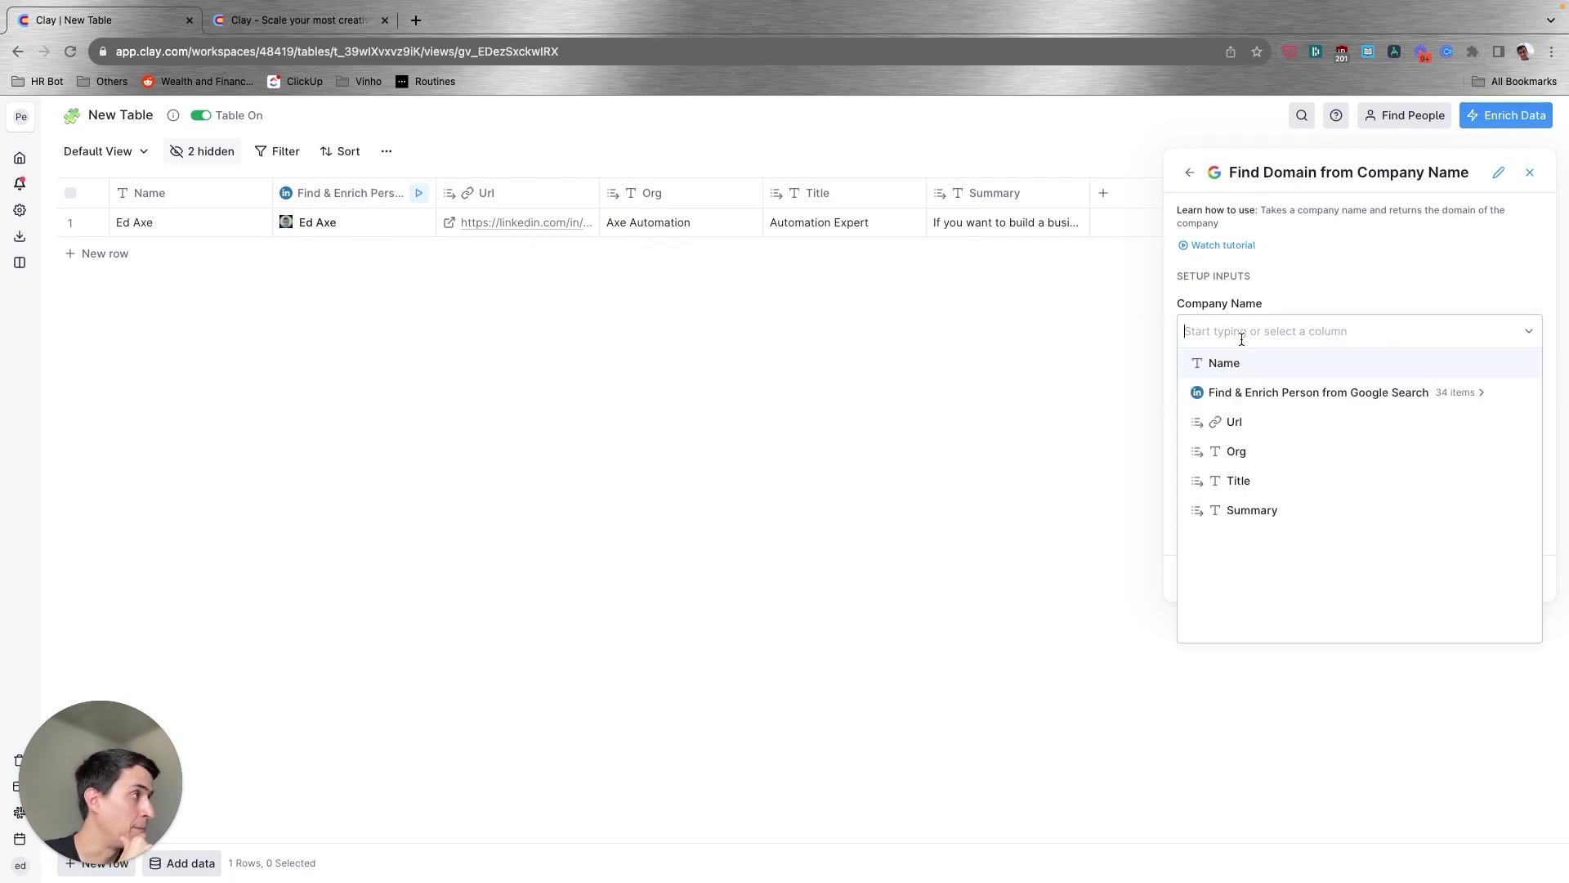
{"action": "left_click", "coordinate": [1256, 452]}
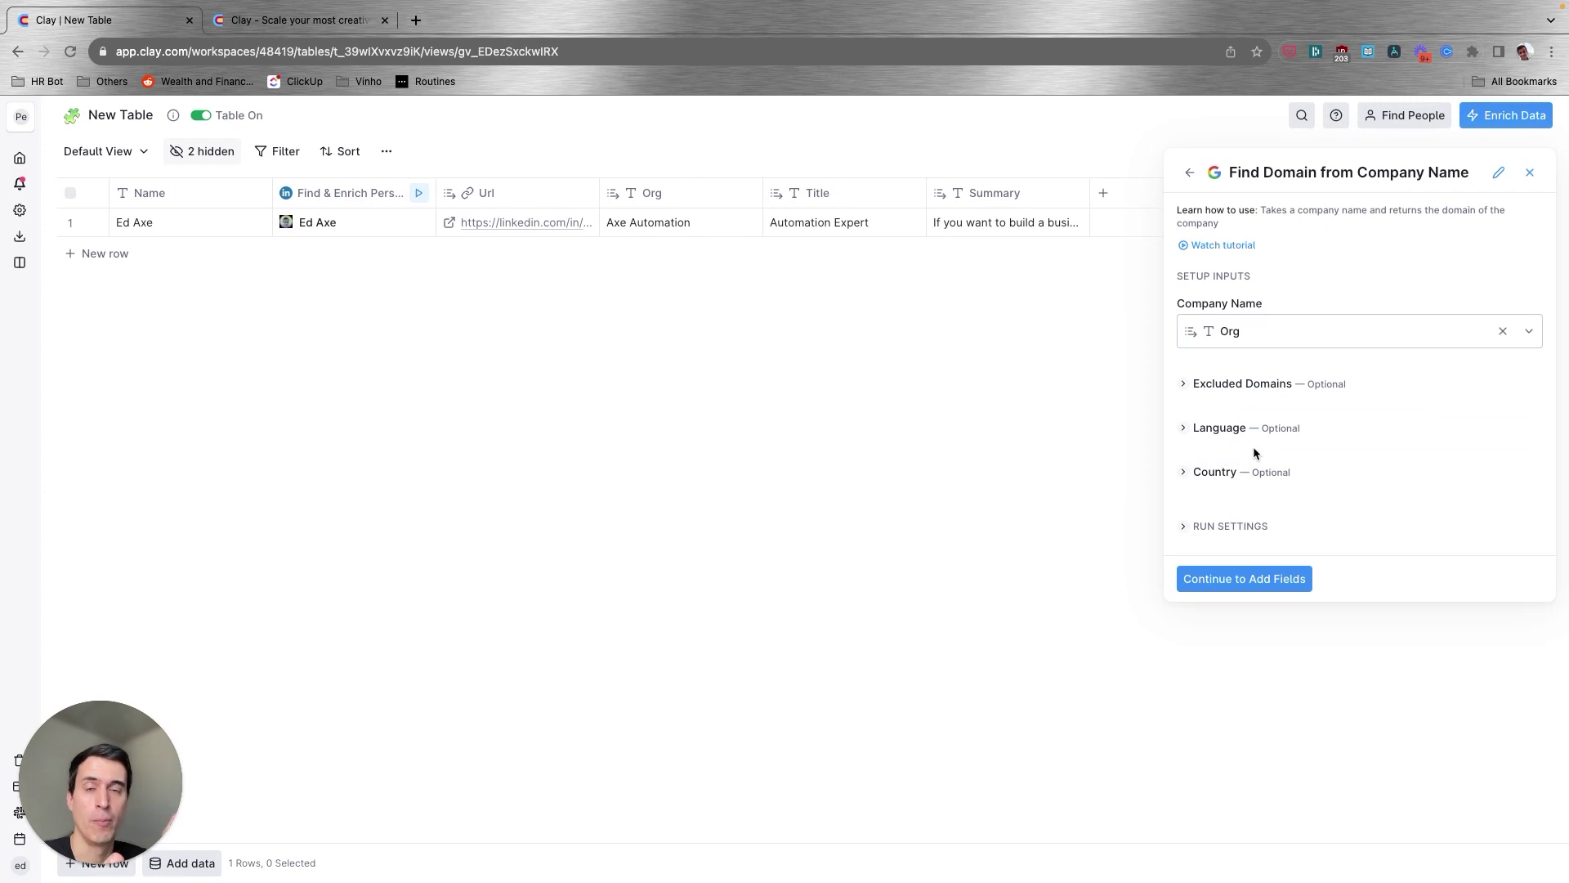
{"action": "left_click", "coordinate": [1245, 578]}
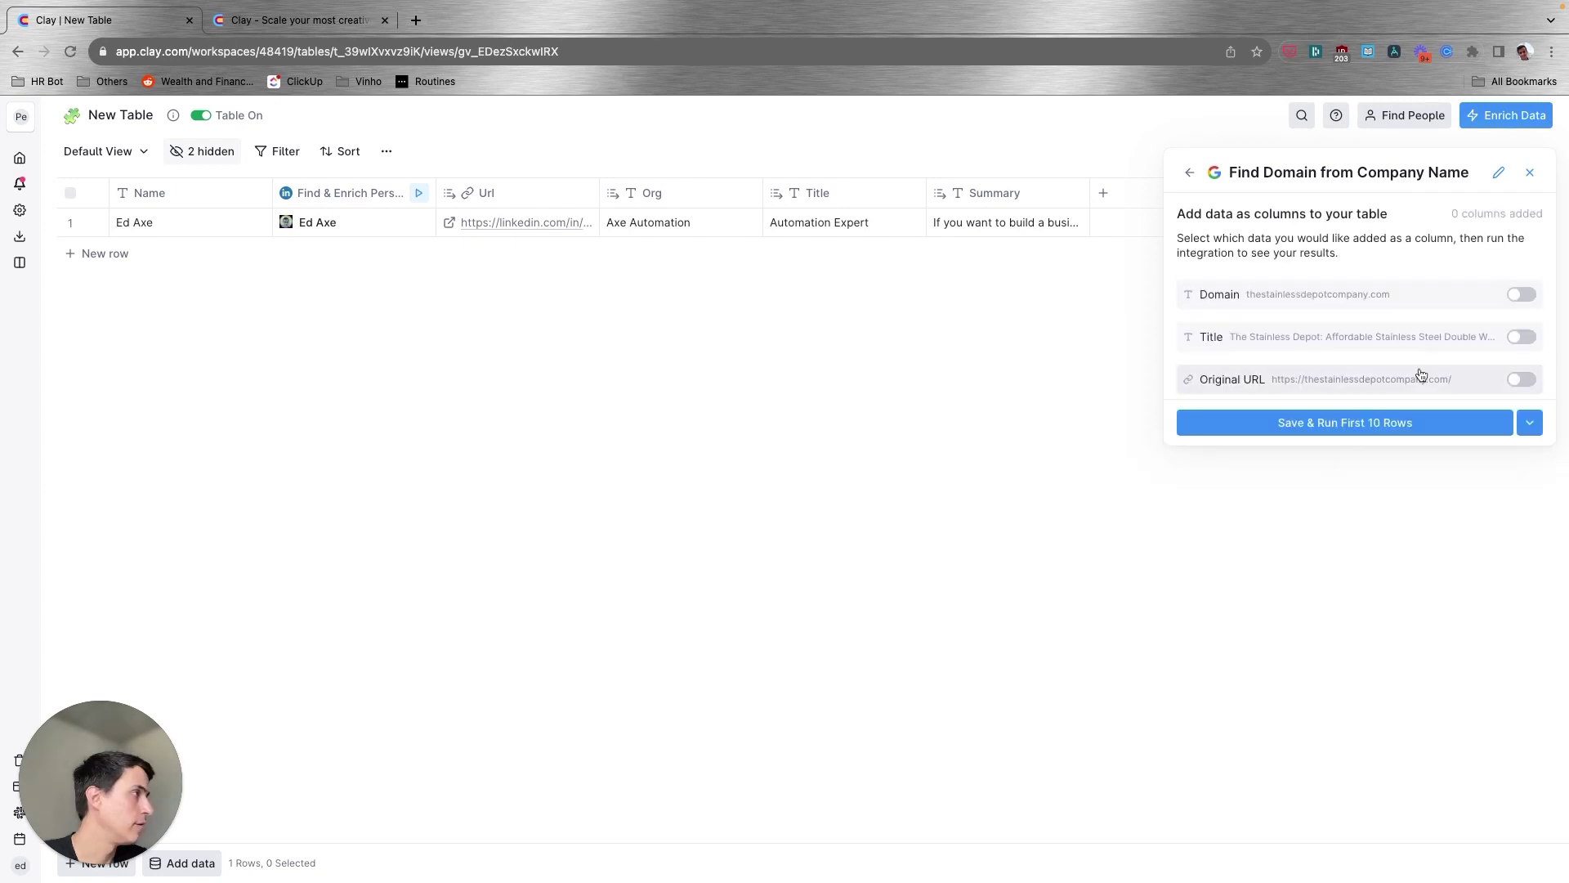
{"action": "left_click", "coordinate": [1519, 296]}
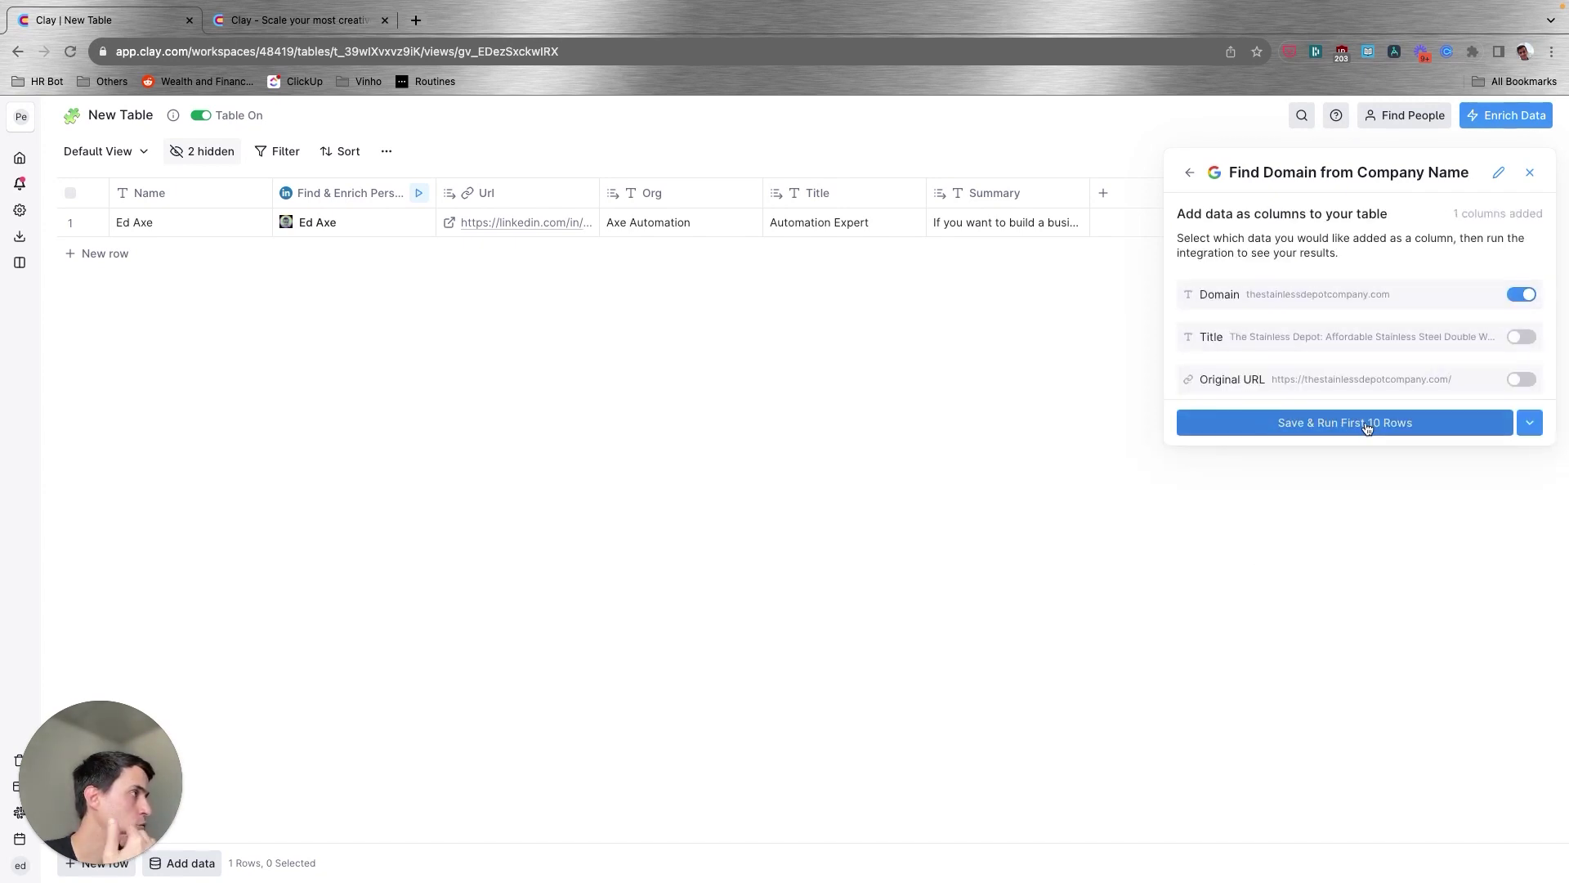
{"action": "left_click", "coordinate": [1341, 429]}
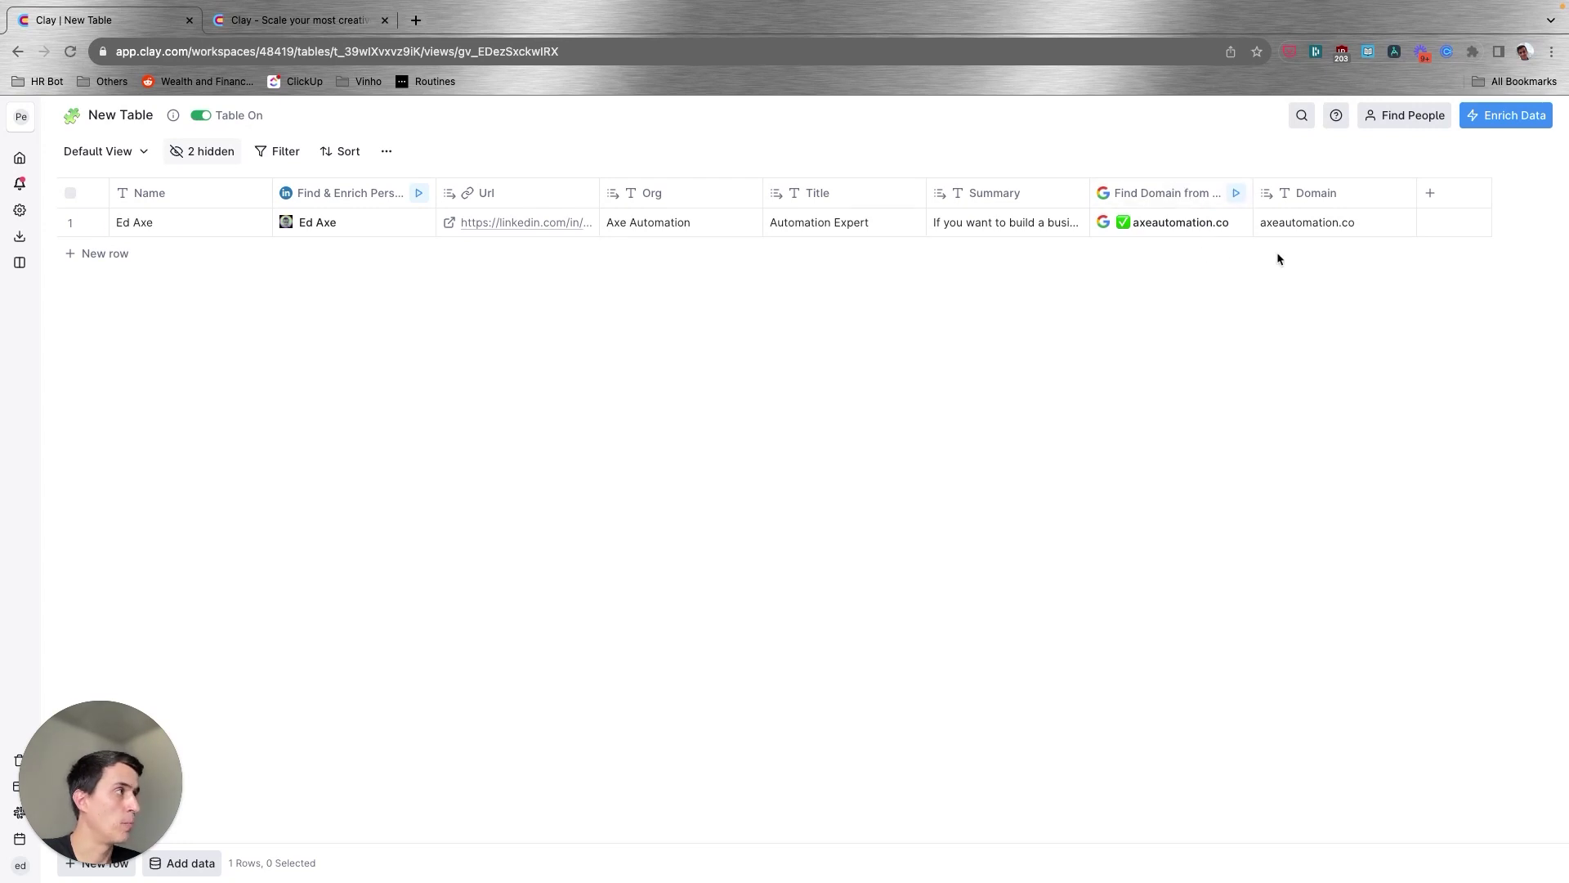
{"action": "left_click", "coordinate": [1431, 193]}
{"action": "left_click", "coordinate": [1457, 246]}
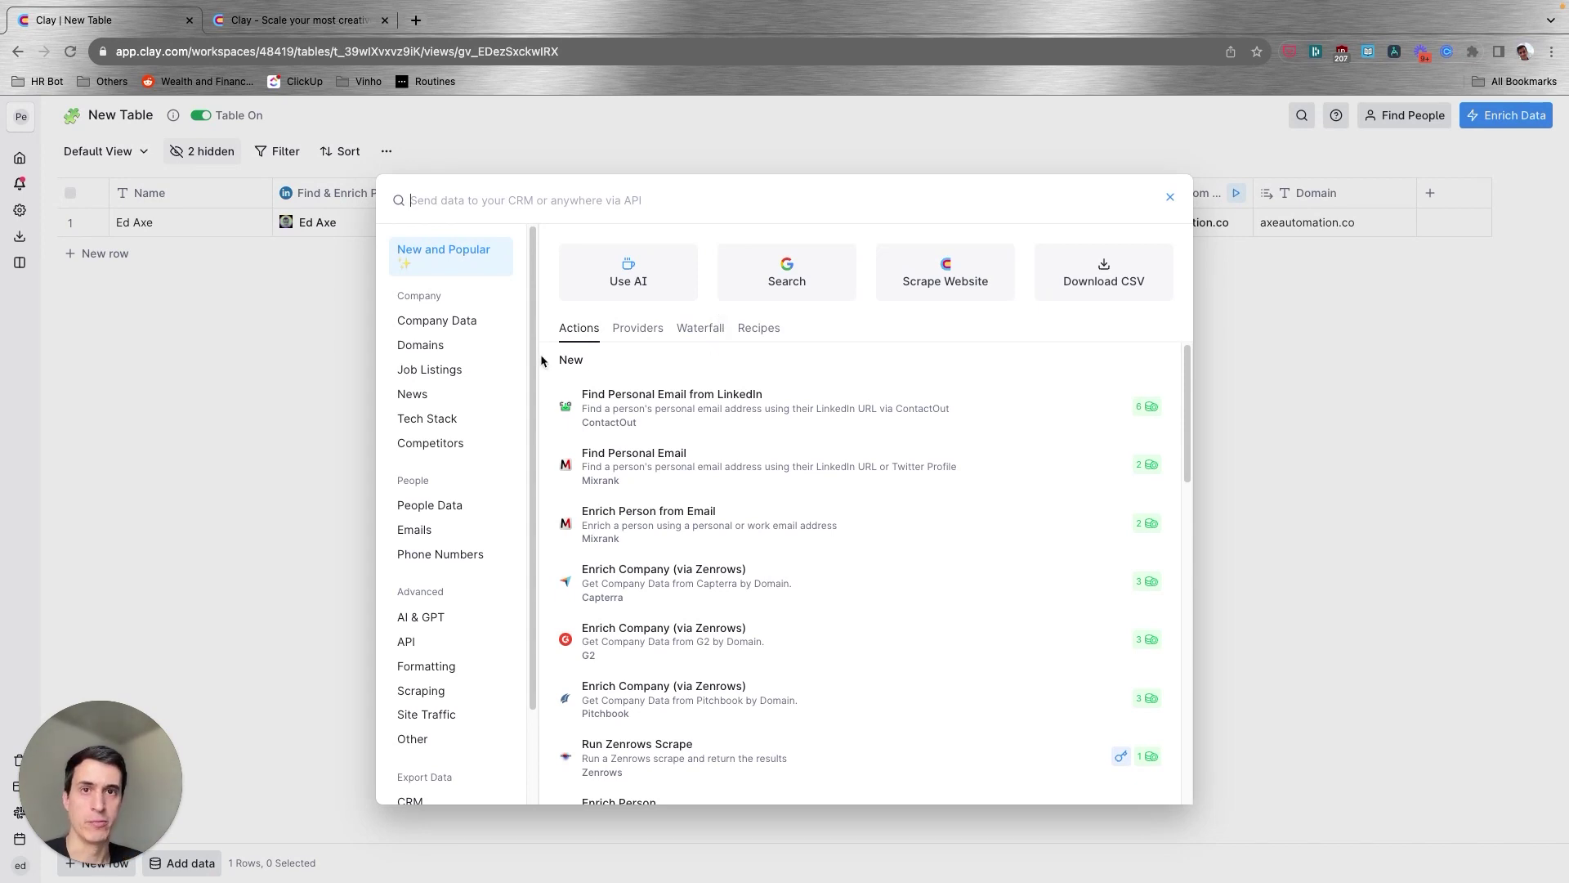
Step: Add the Work Email waterfall, mapping Full Name to Name and Company Domain to Domain
{"action": "left_click", "coordinate": [414, 531]}
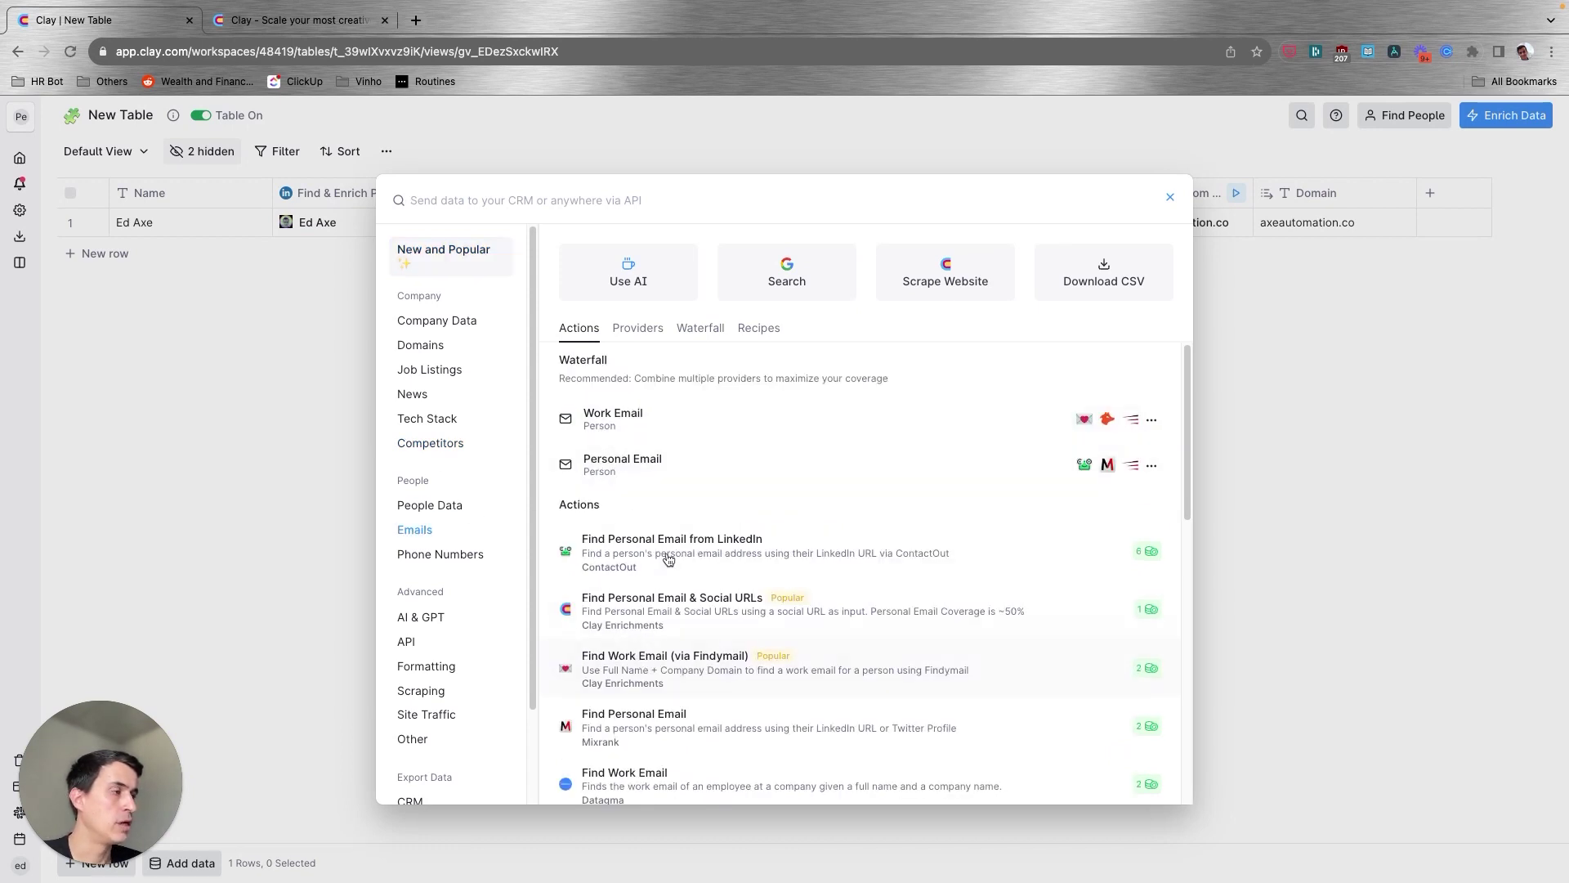
{"action": "scroll", "coordinate": [668, 560], "scroll_direction": "down", "scroll_amount": 10}
{"action": "scroll", "coordinate": [668, 560], "scroll_direction": "up", "scroll_amount": 10}
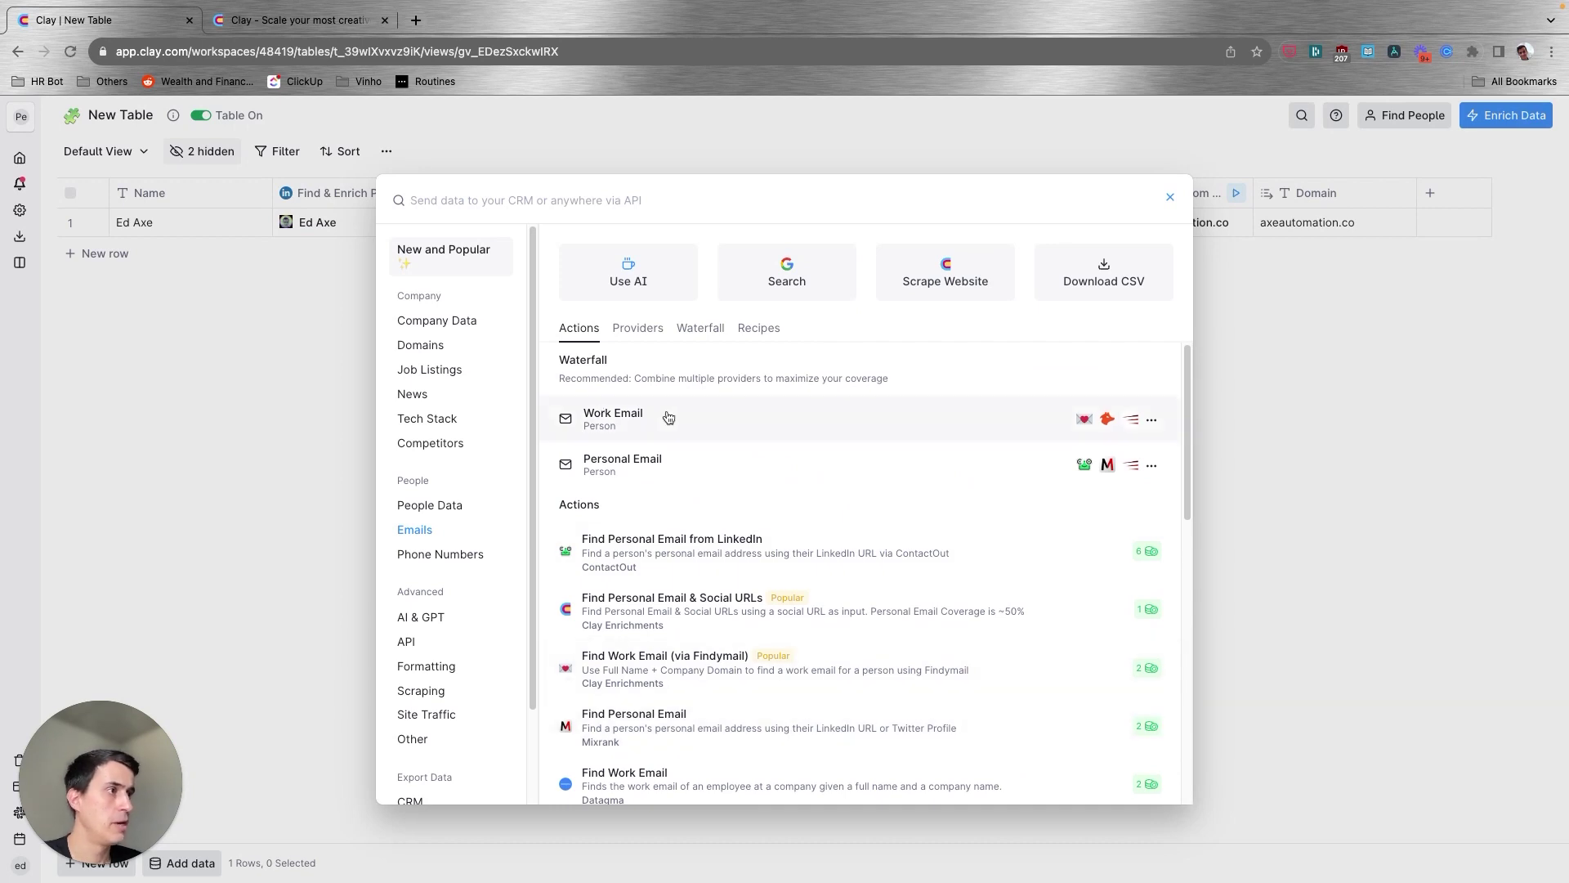
{"action": "left_click", "coordinate": [640, 418]}
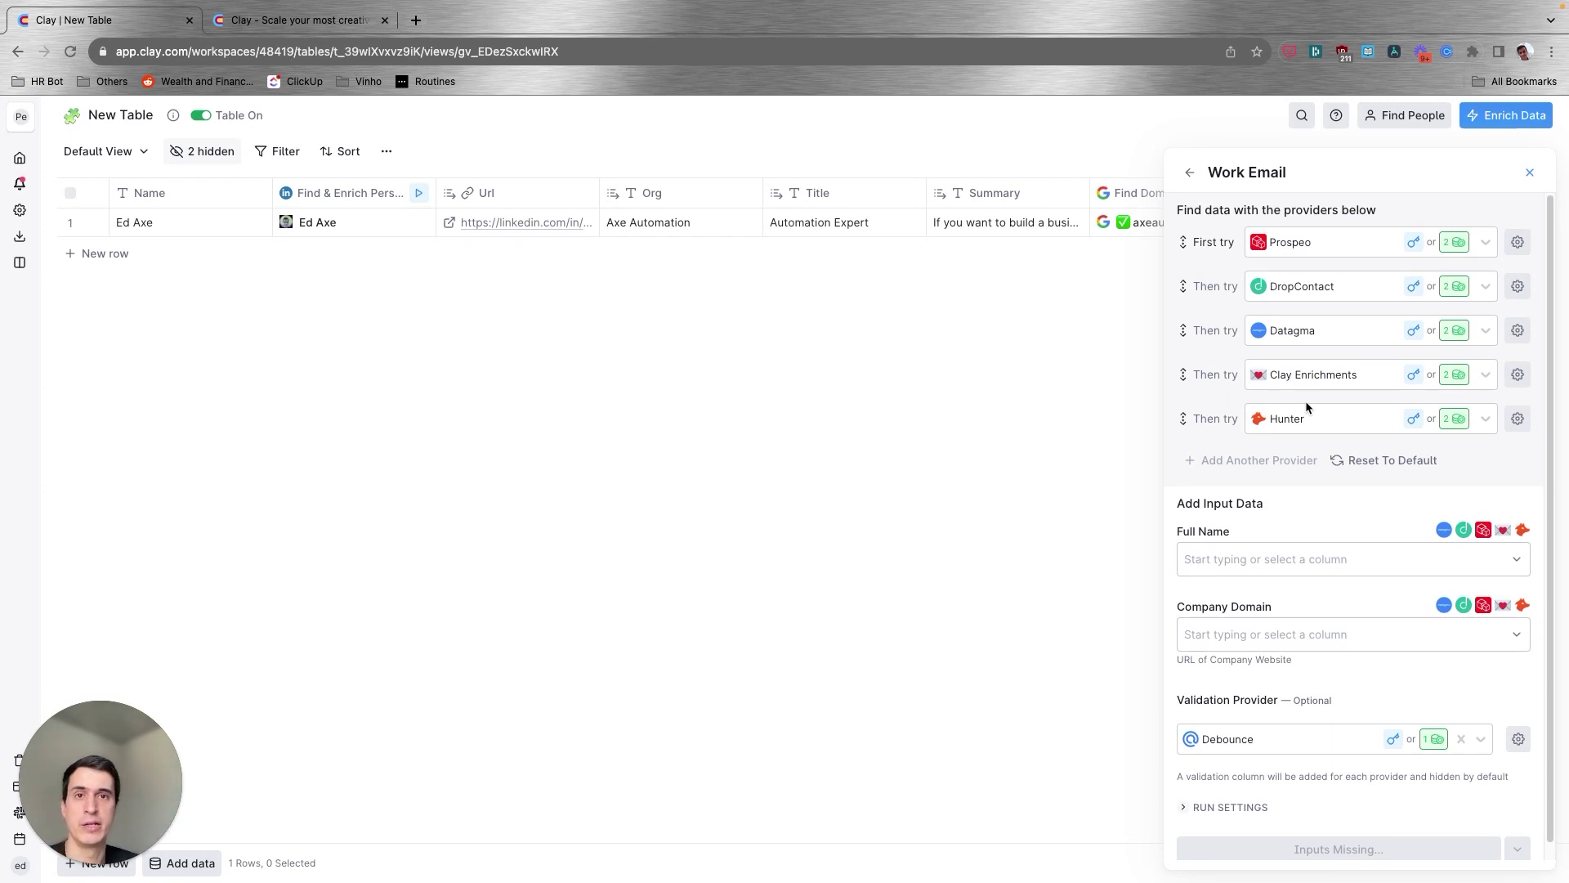
{"action": "left_click", "coordinate": [1276, 563]}
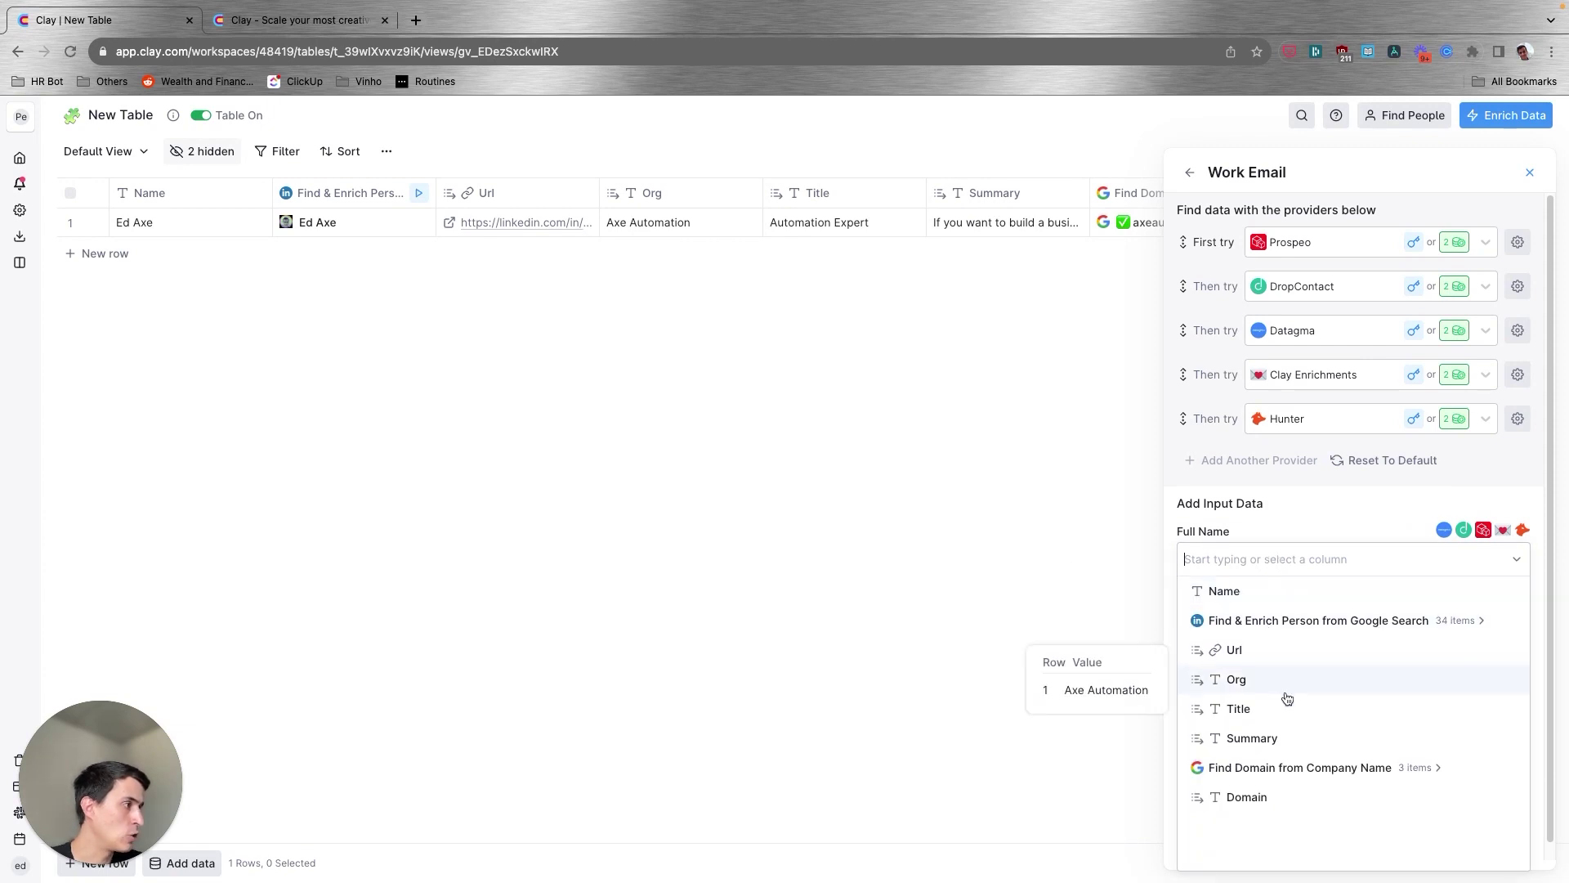
{"action": "left_click", "coordinate": [1289, 591]}
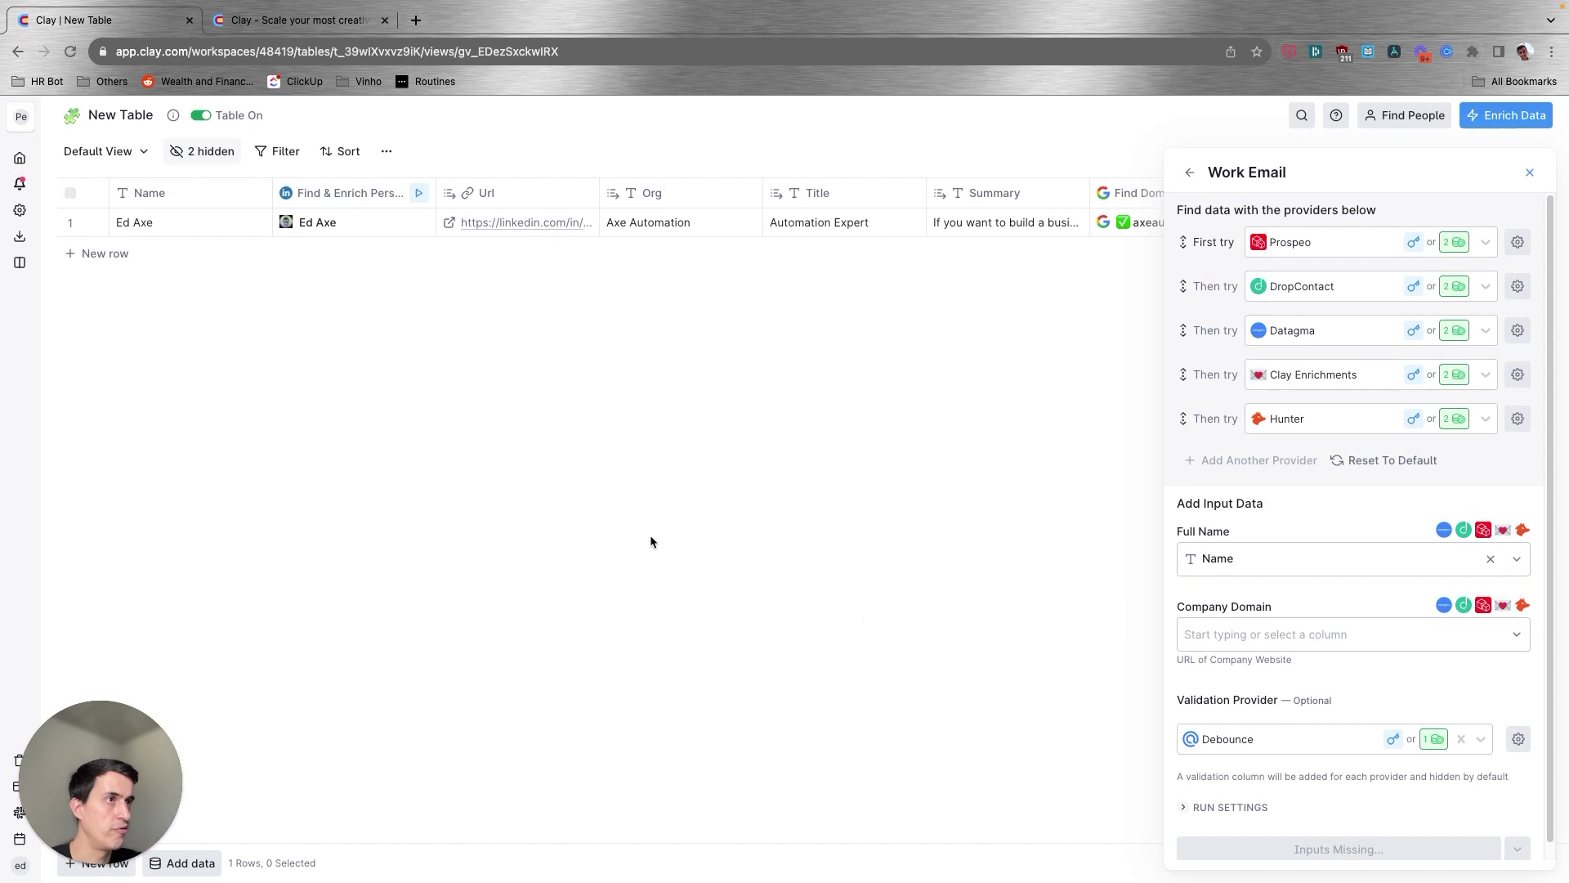
{"action": "left_click", "coordinate": [1304, 636]}
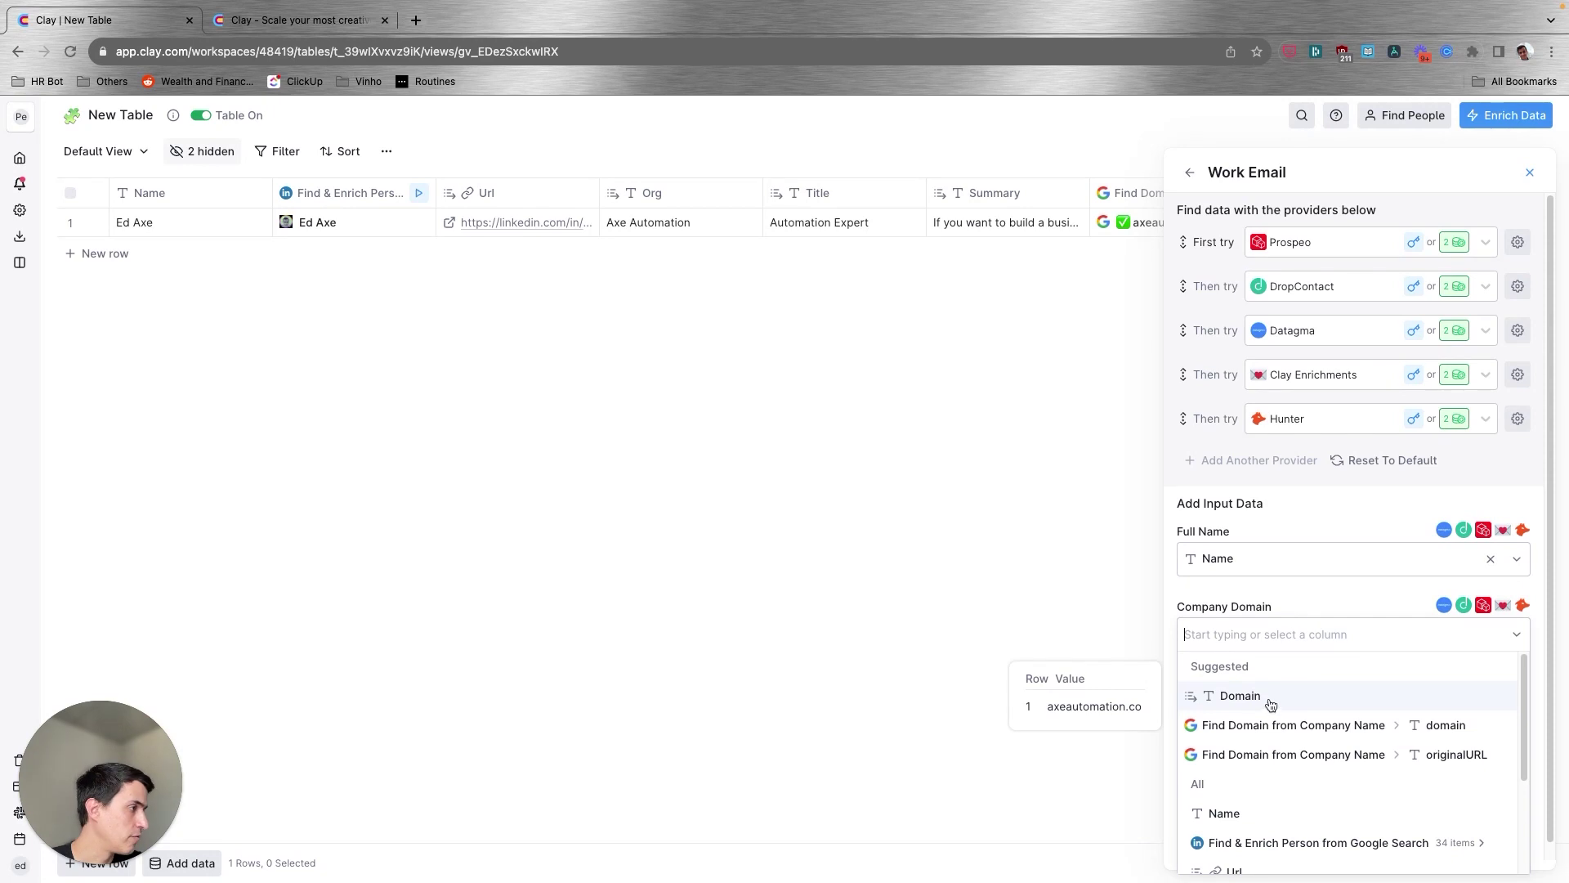
{"action": "left_click", "coordinate": [1226, 696]}
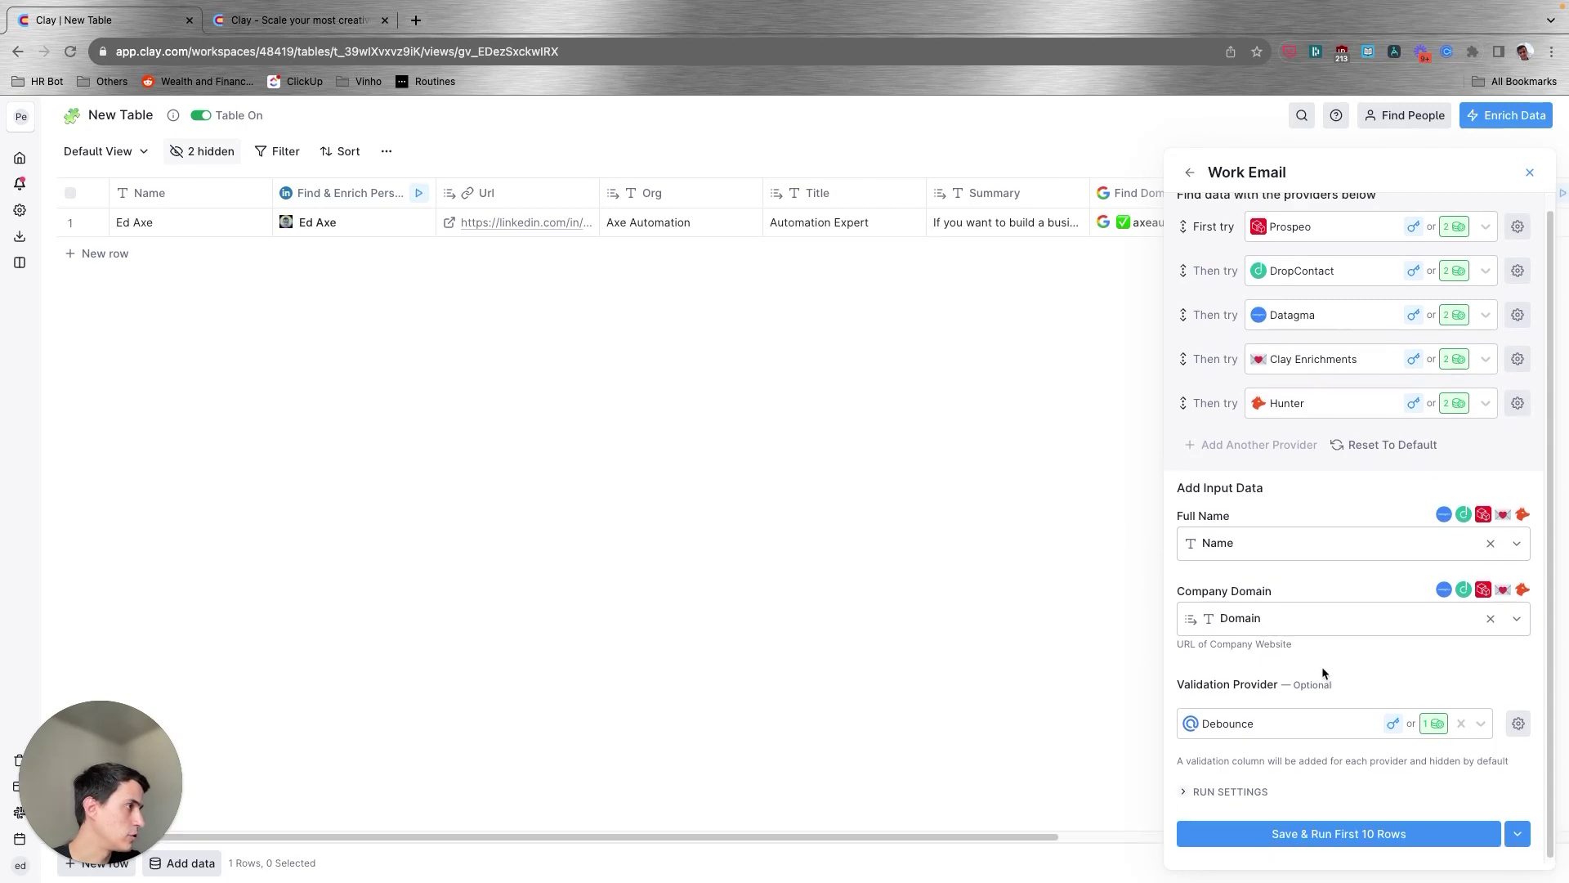
{"action": "scroll", "coordinate": [1334, 670], "scroll_direction": "up", "scroll_amount": 1}
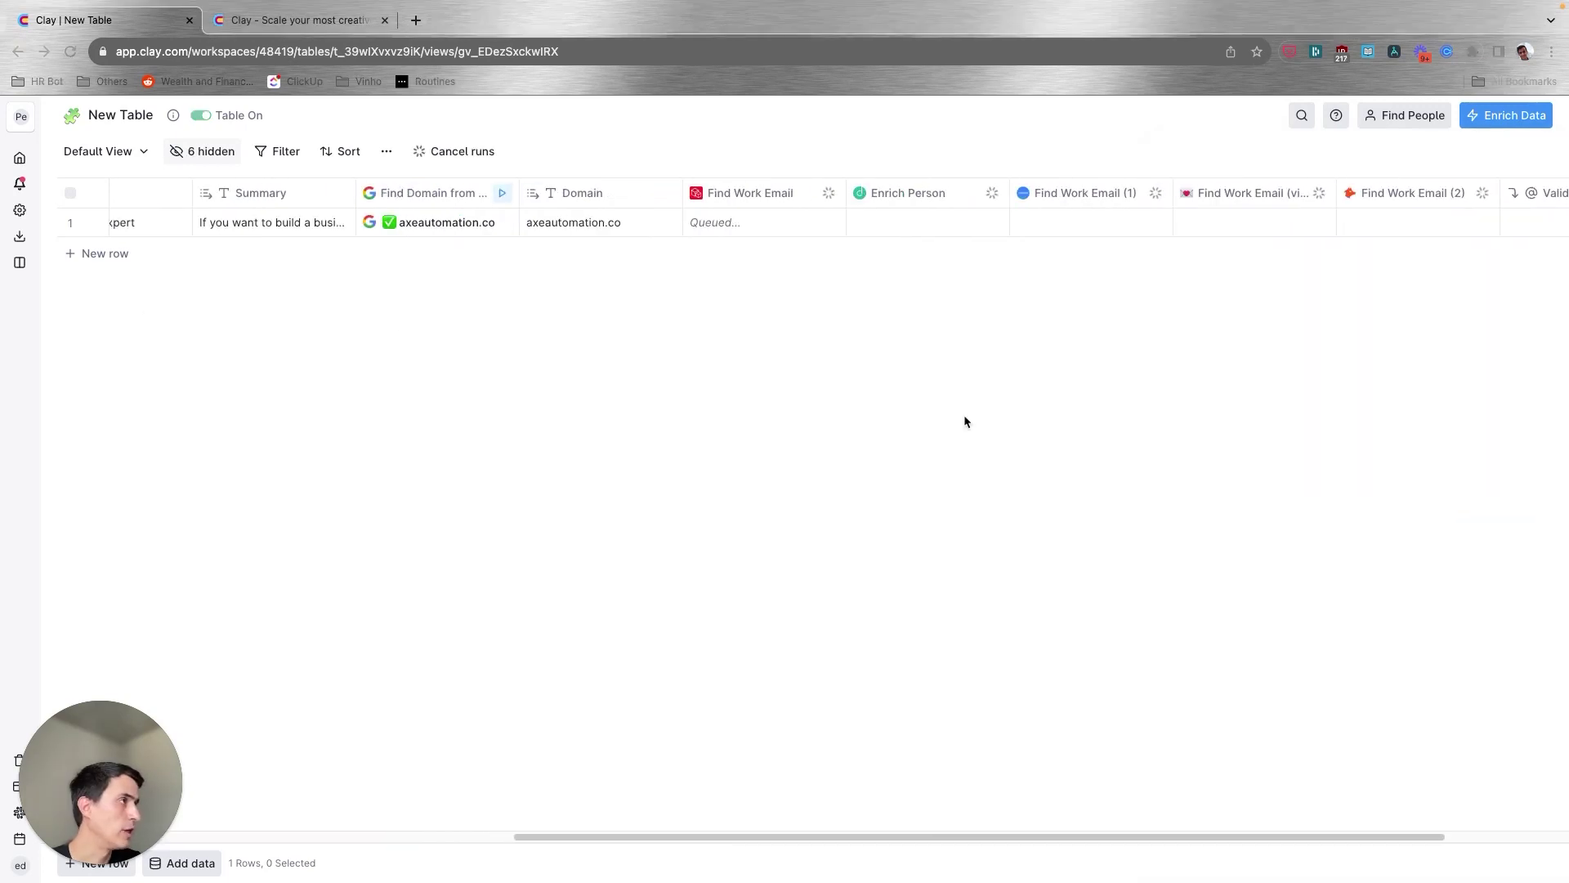
Step: Scroll right to watch the Work Email providers finish with no email found
{"action": "scroll", "coordinate": [946, 309], "scroll_direction": "right", "scroll_amount": 3}
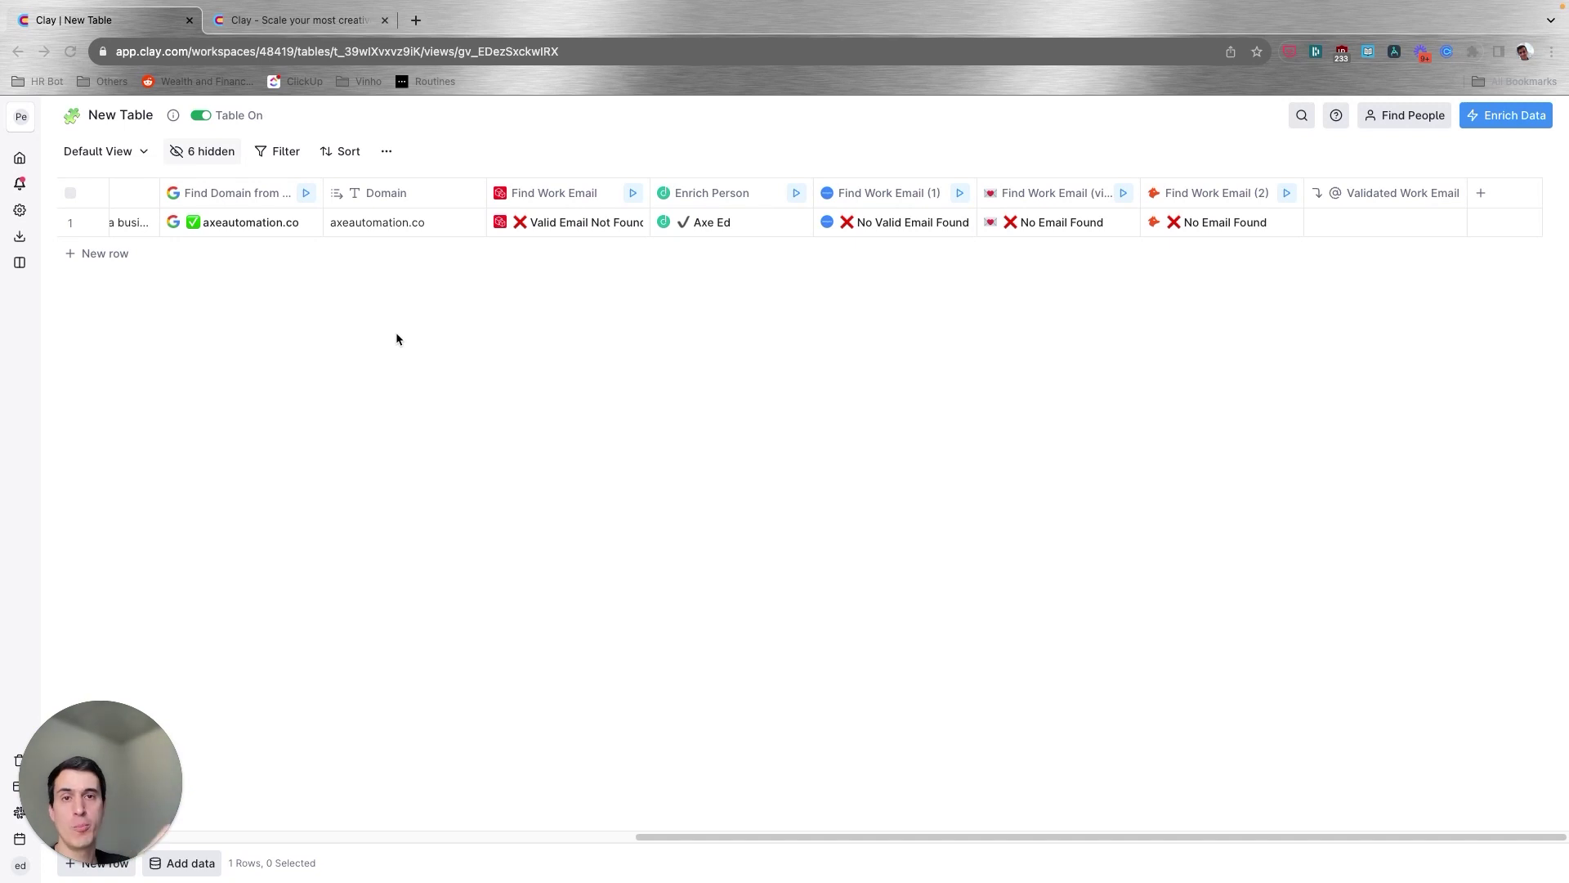
Step: Add an email-type Work Email column holding the lead's guessed address
{"action": "left_click", "coordinate": [1476, 193]}
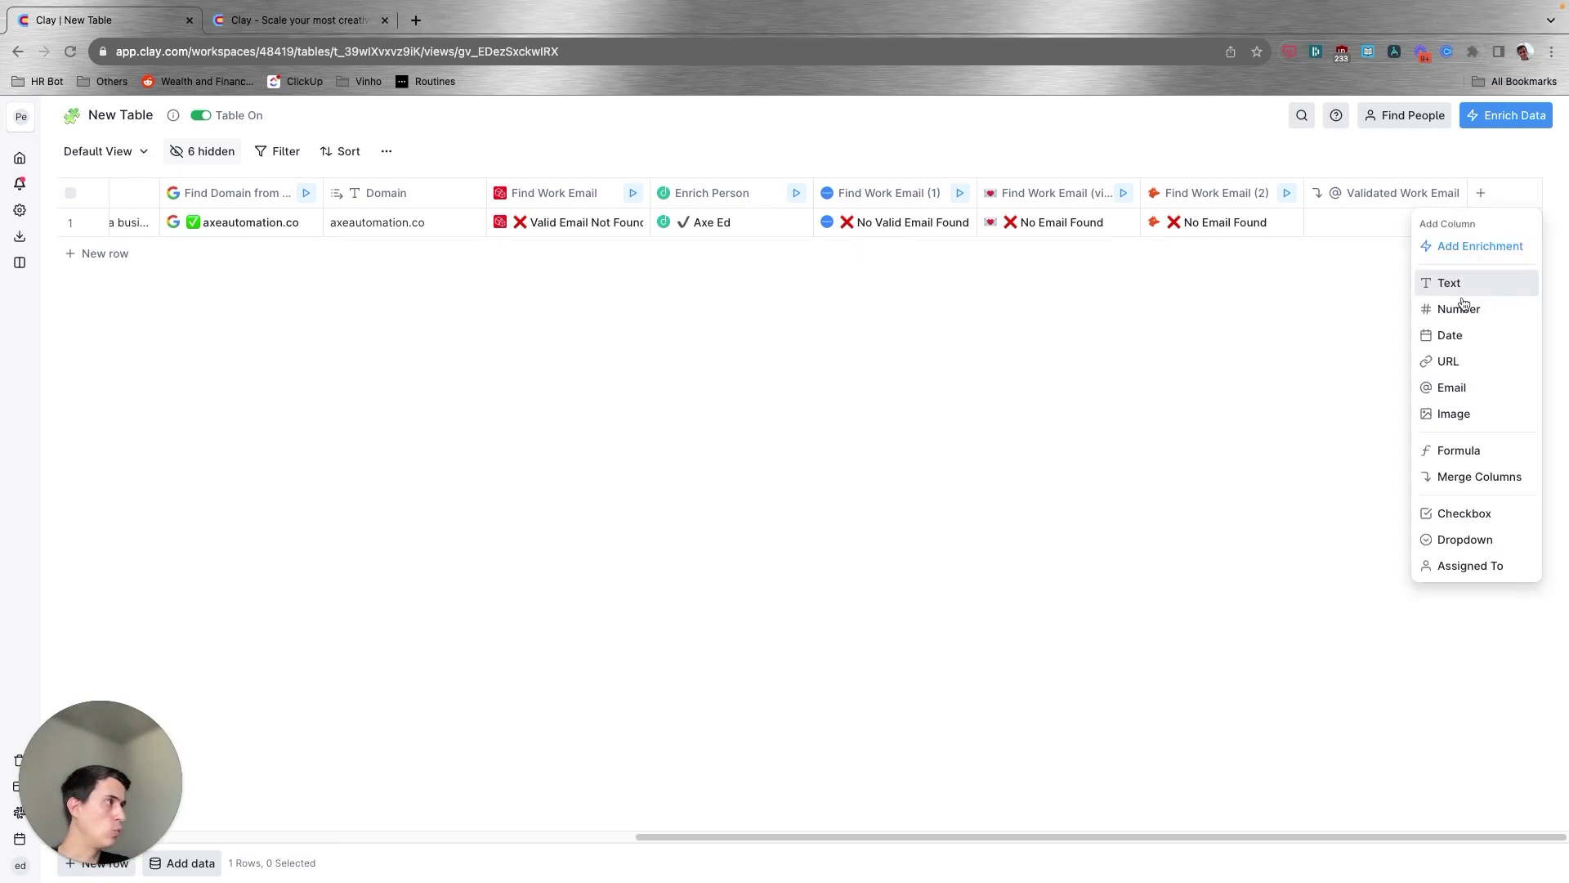
{"action": "left_click", "coordinate": [1459, 384]}
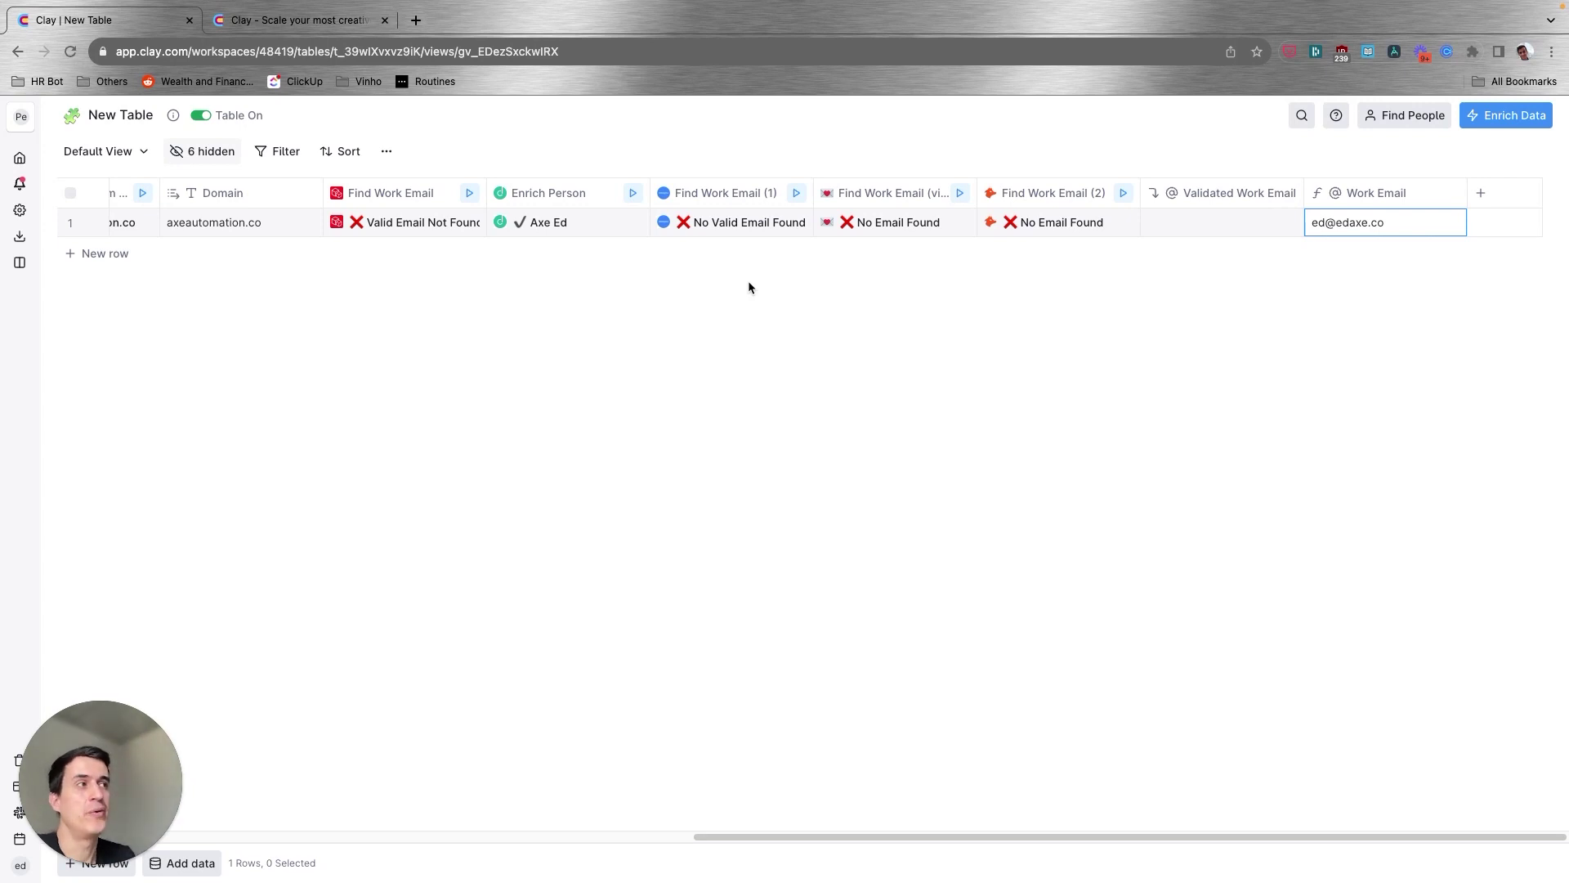
{"action": "scroll", "coordinate": [748, 276], "scroll_direction": "left", "scroll_amount": 5}
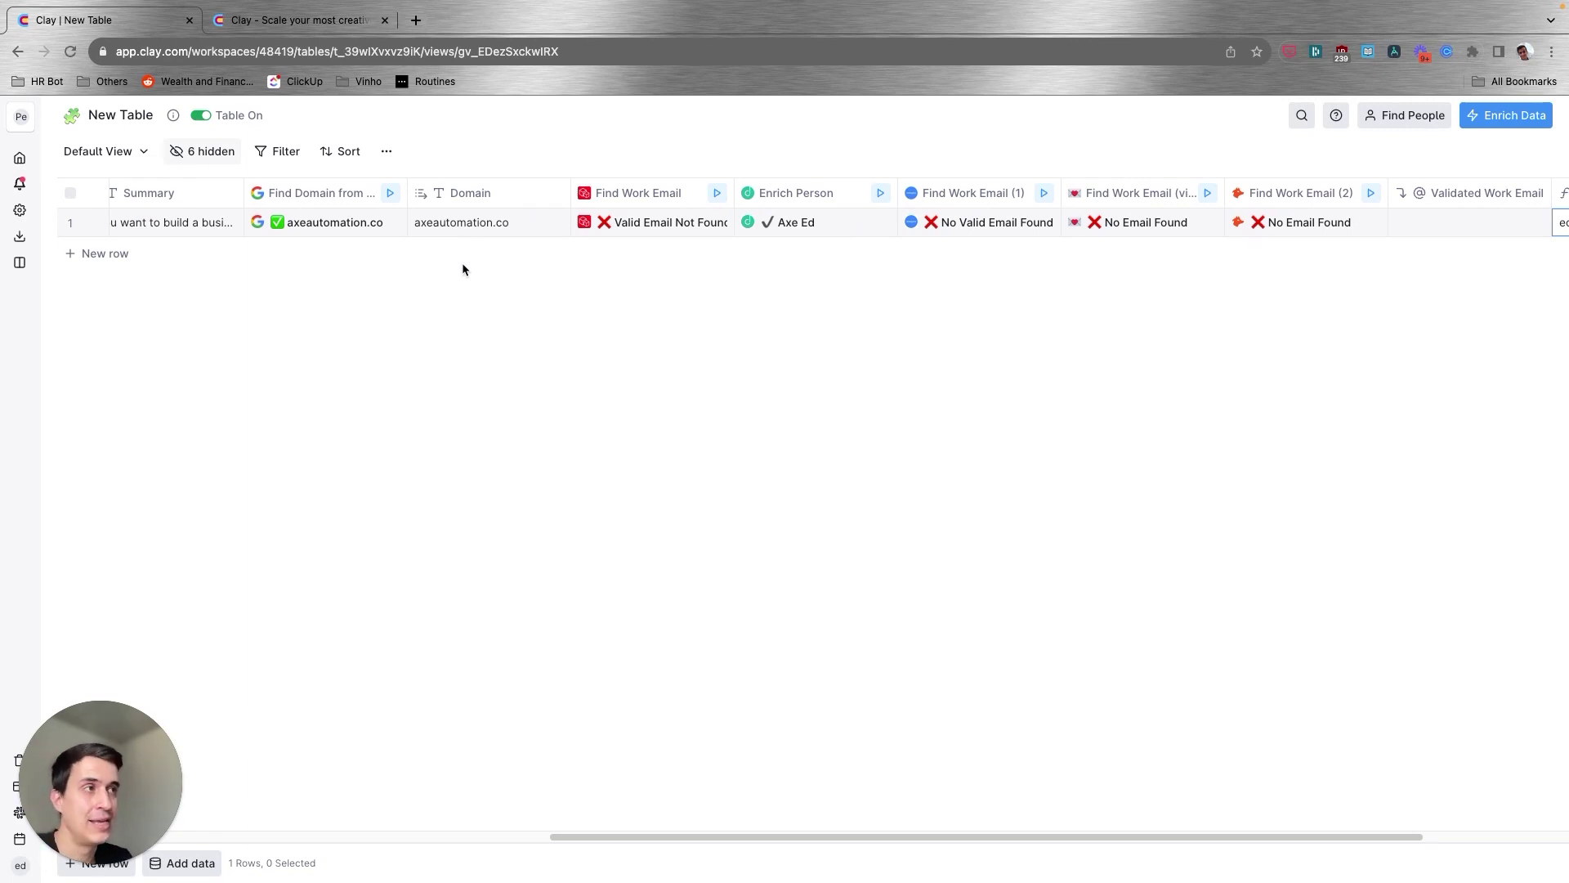
{"action": "scroll", "coordinate": [463, 269], "scroll_direction": "right", "scroll_amount": 5}
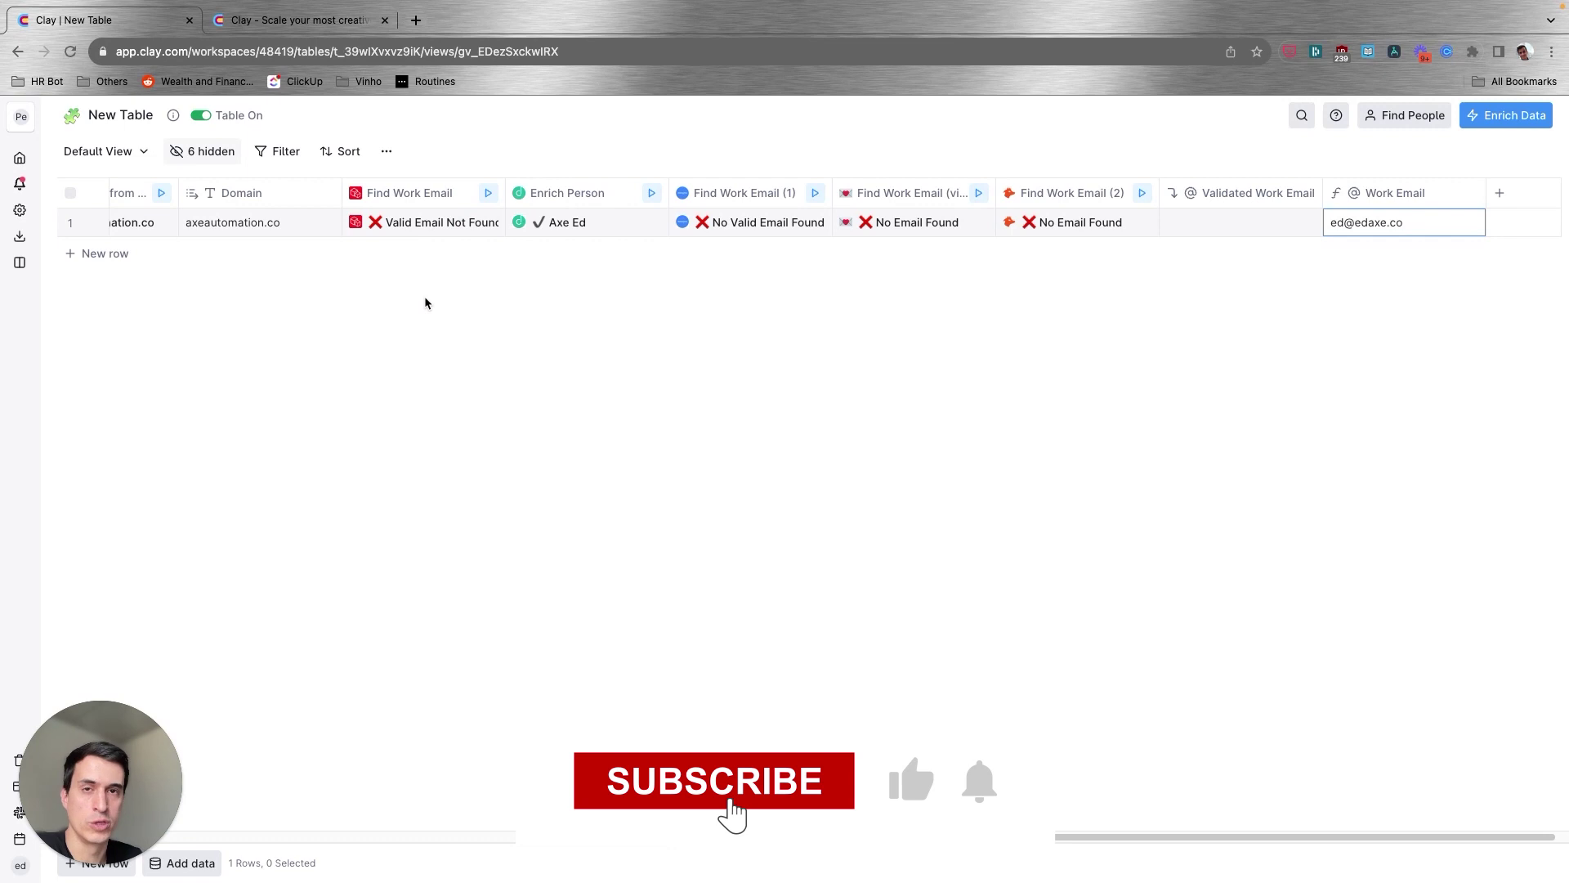
{"action": "scroll", "coordinate": [858, 309], "scroll_direction": "right", "scroll_amount": 1}
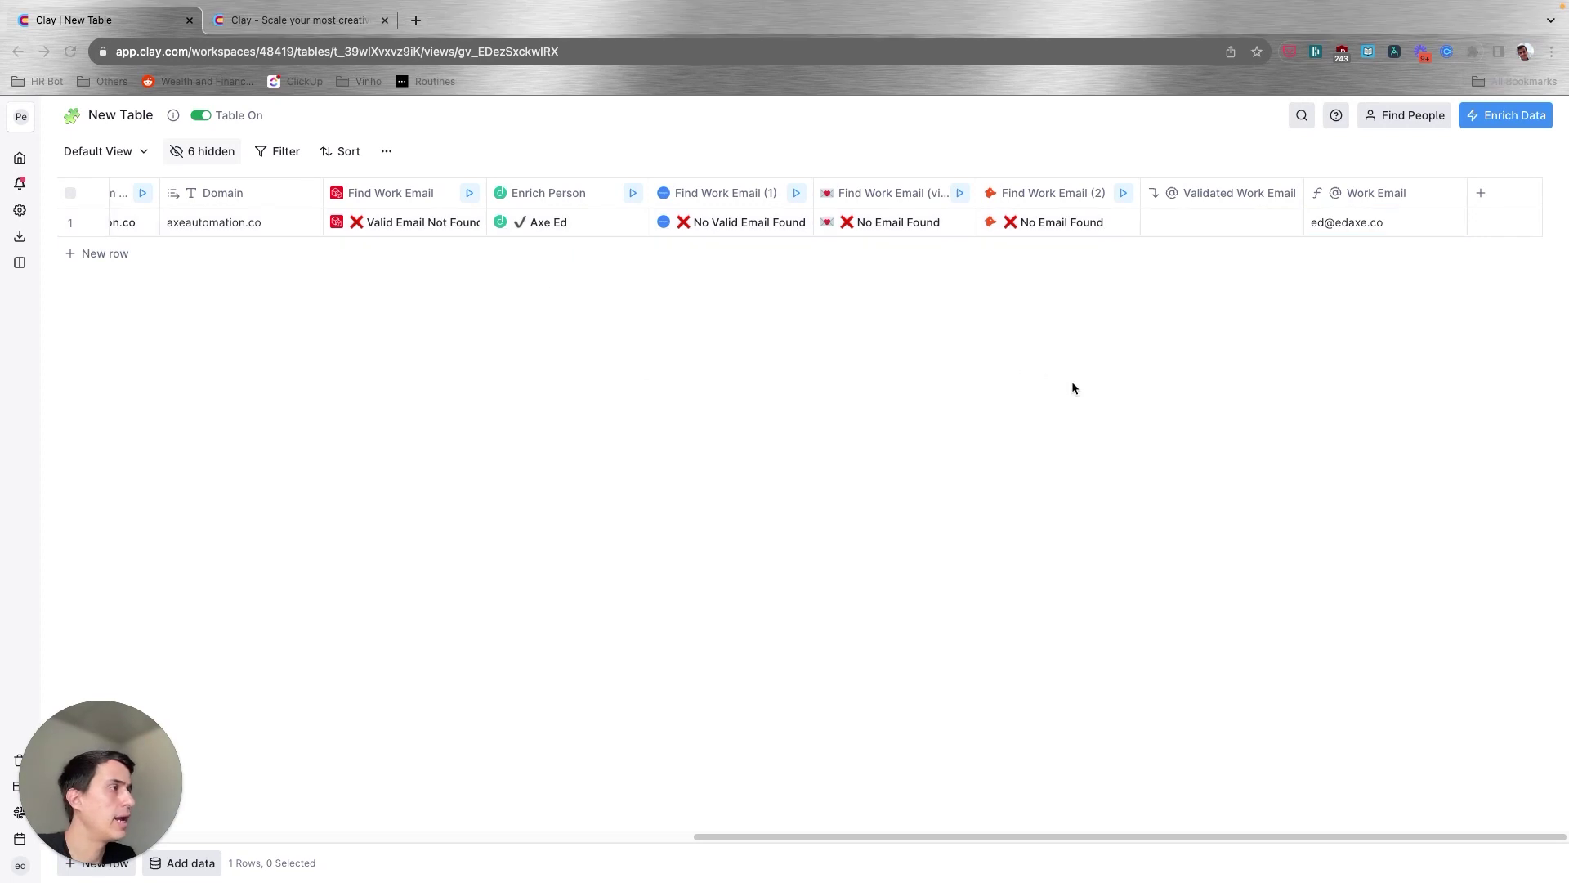
{"action": "scroll", "coordinate": [1027, 387], "scroll_direction": "left", "scroll_amount": 10}
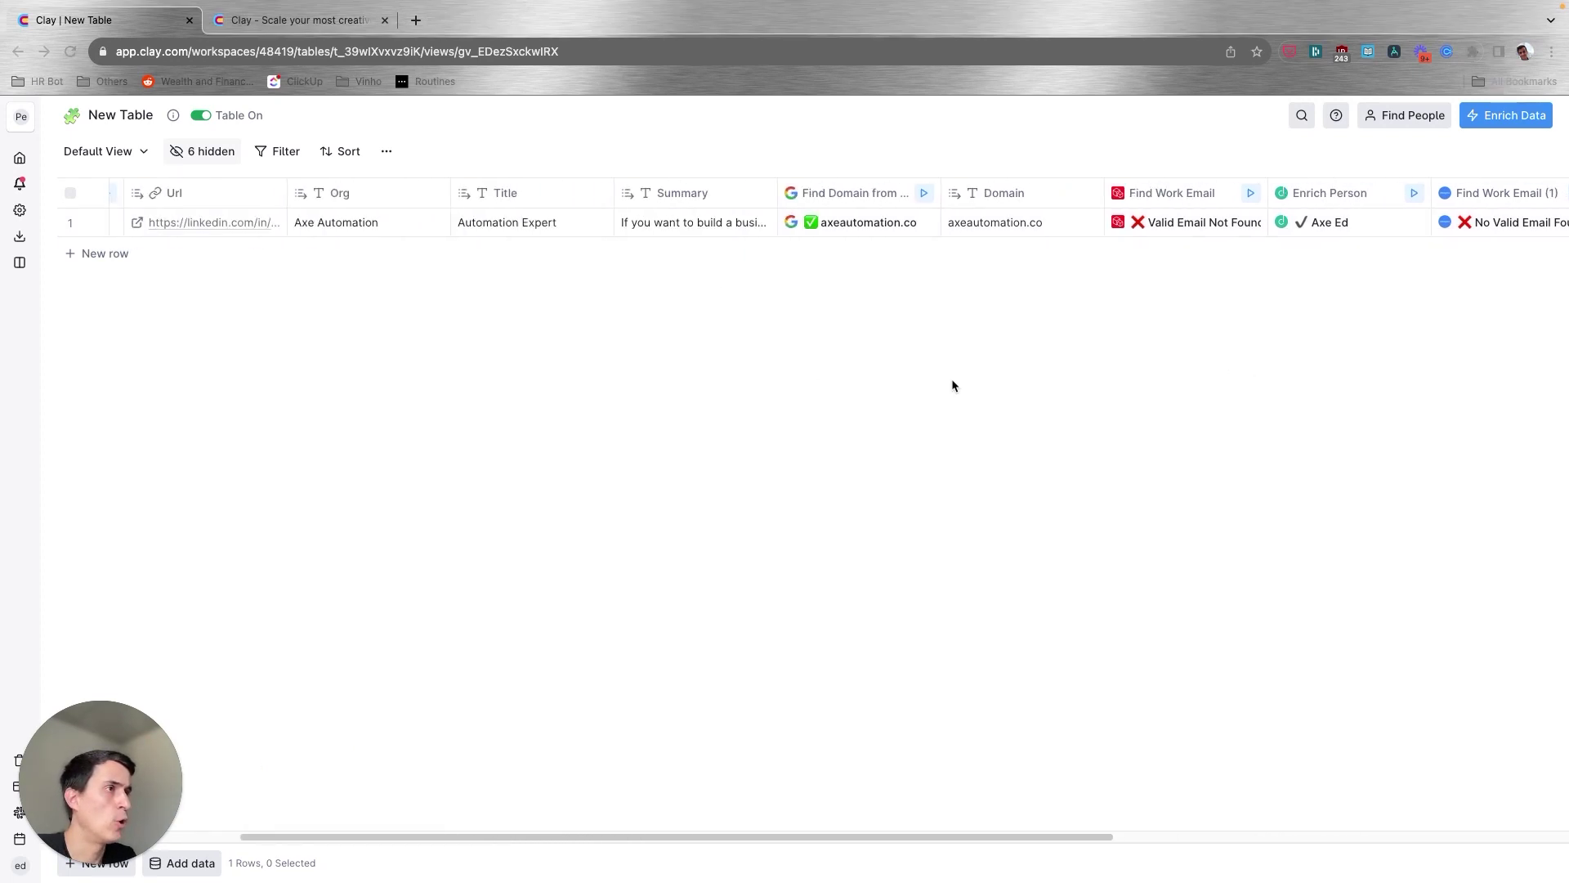
{"action": "scroll", "coordinate": [577, 384], "scroll_direction": "right", "scroll_amount": 5}
{"action": "scroll", "coordinate": [578, 386], "scroll_direction": "right", "scroll_amount": 8}
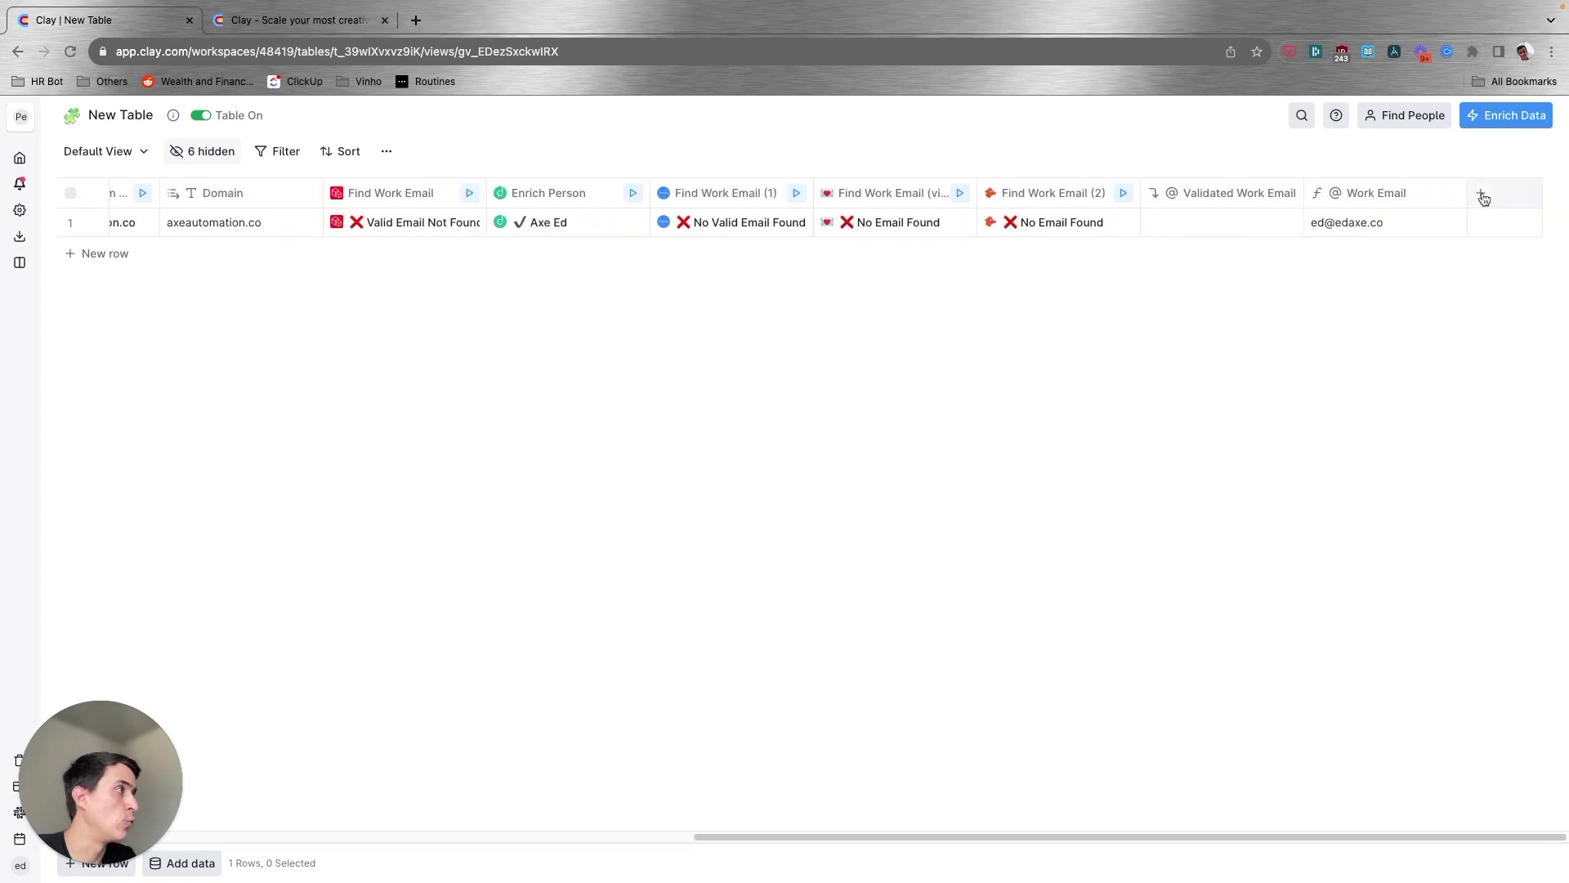
{"action": "left_click", "coordinate": [1484, 199]}
{"action": "left_click", "coordinate": [1478, 247]}
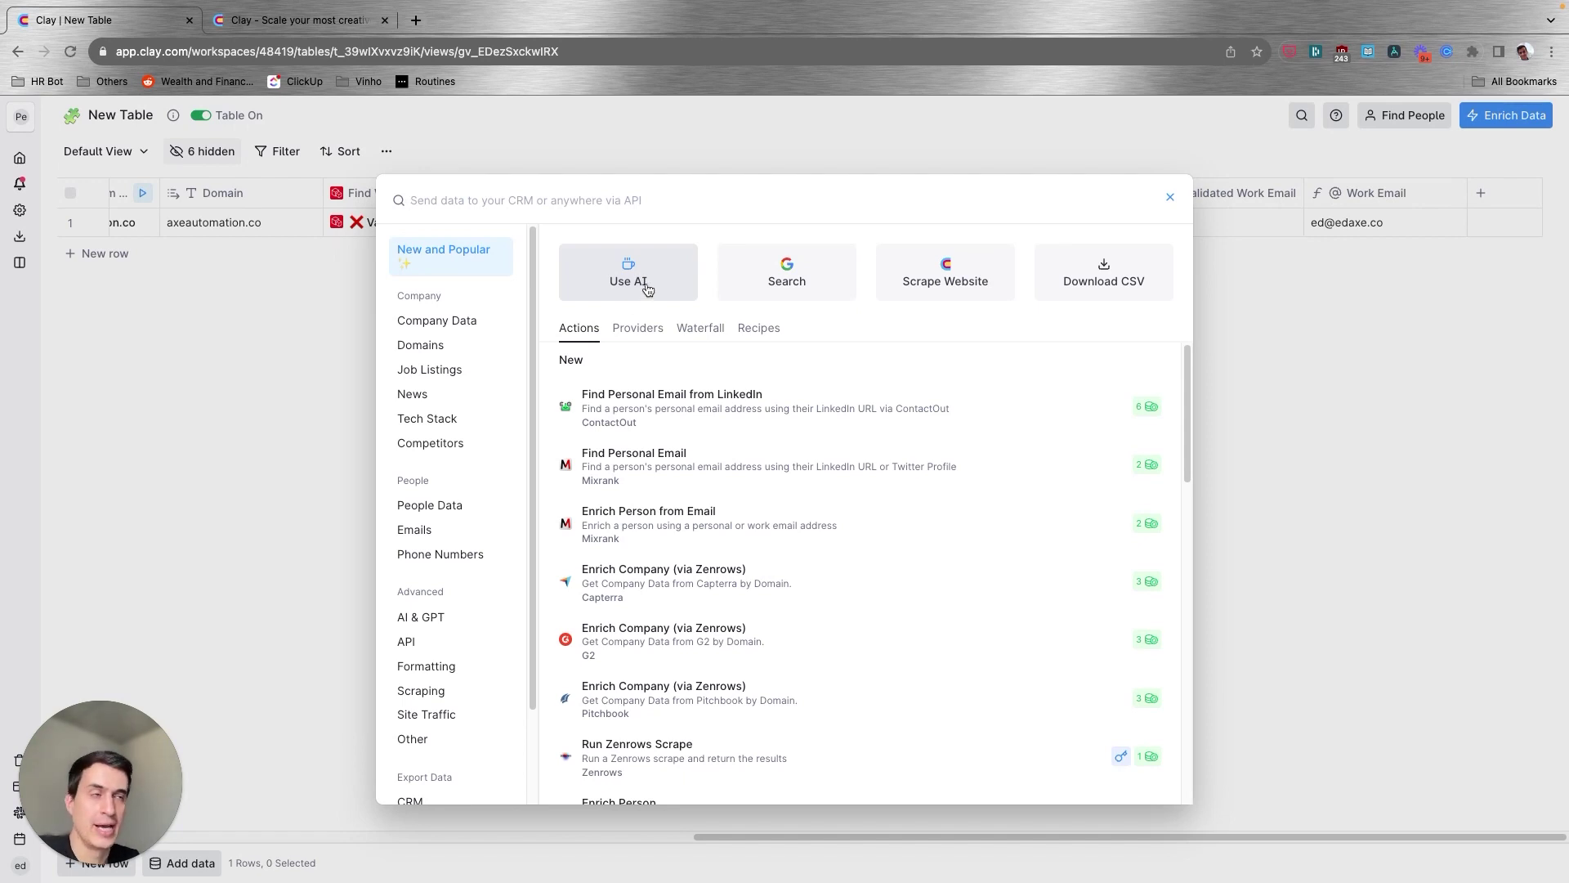
Step: Start a Use AI column from the Email First Lines job-title template
{"action": "left_click", "coordinate": [646, 283]}
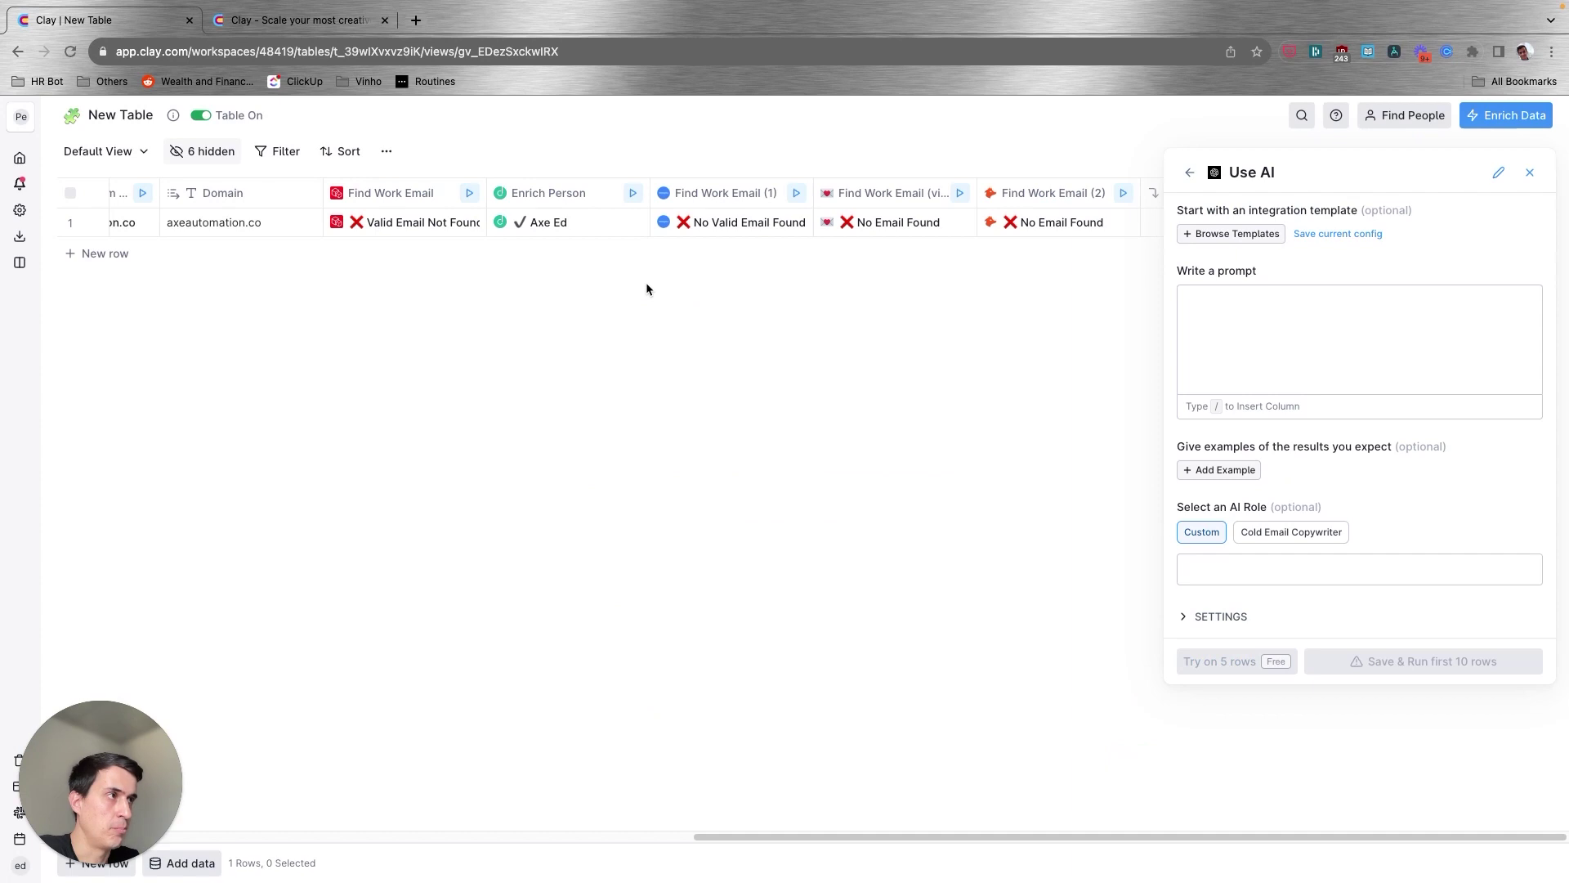
{"action": "left_click", "coordinate": [1228, 235]}
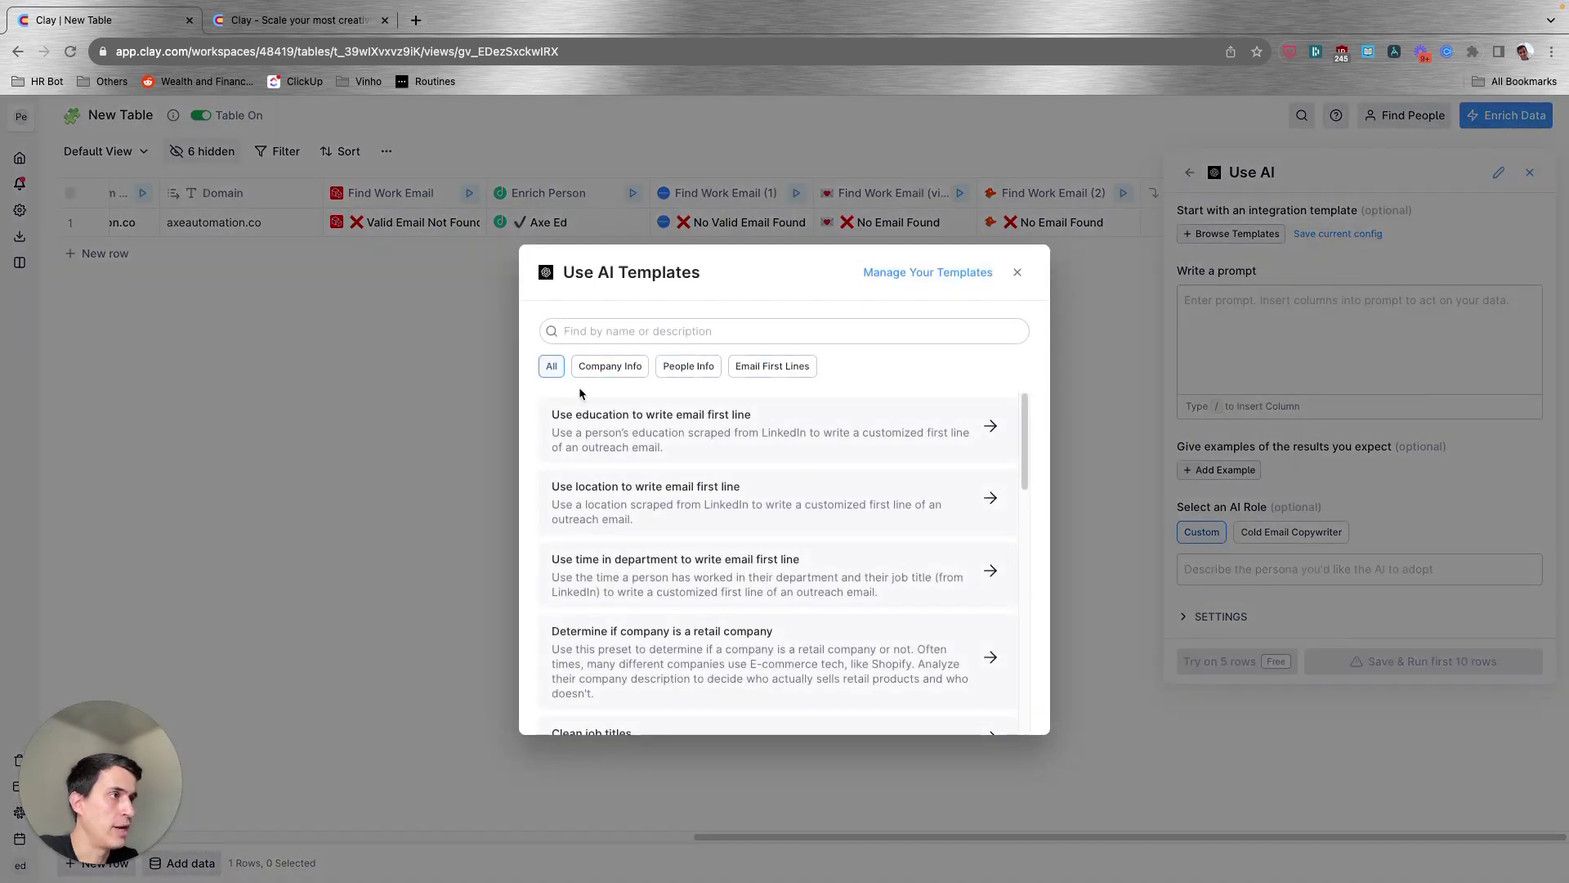
{"action": "left_click", "coordinate": [761, 373]}
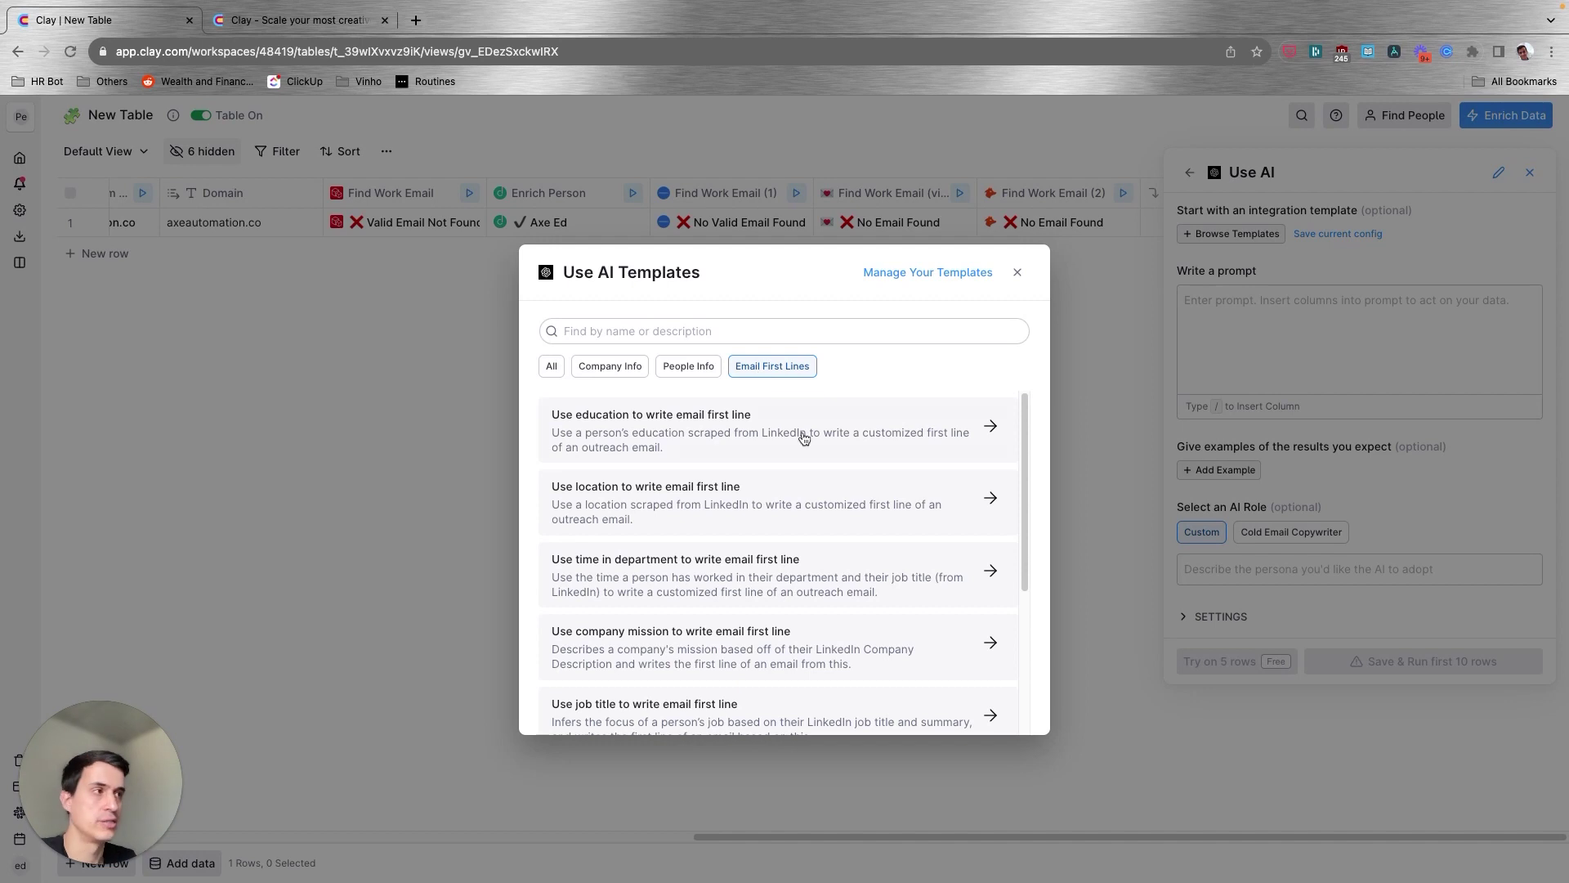
{"action": "scroll", "coordinate": [771, 508], "scroll_direction": "down", "scroll_amount": 1}
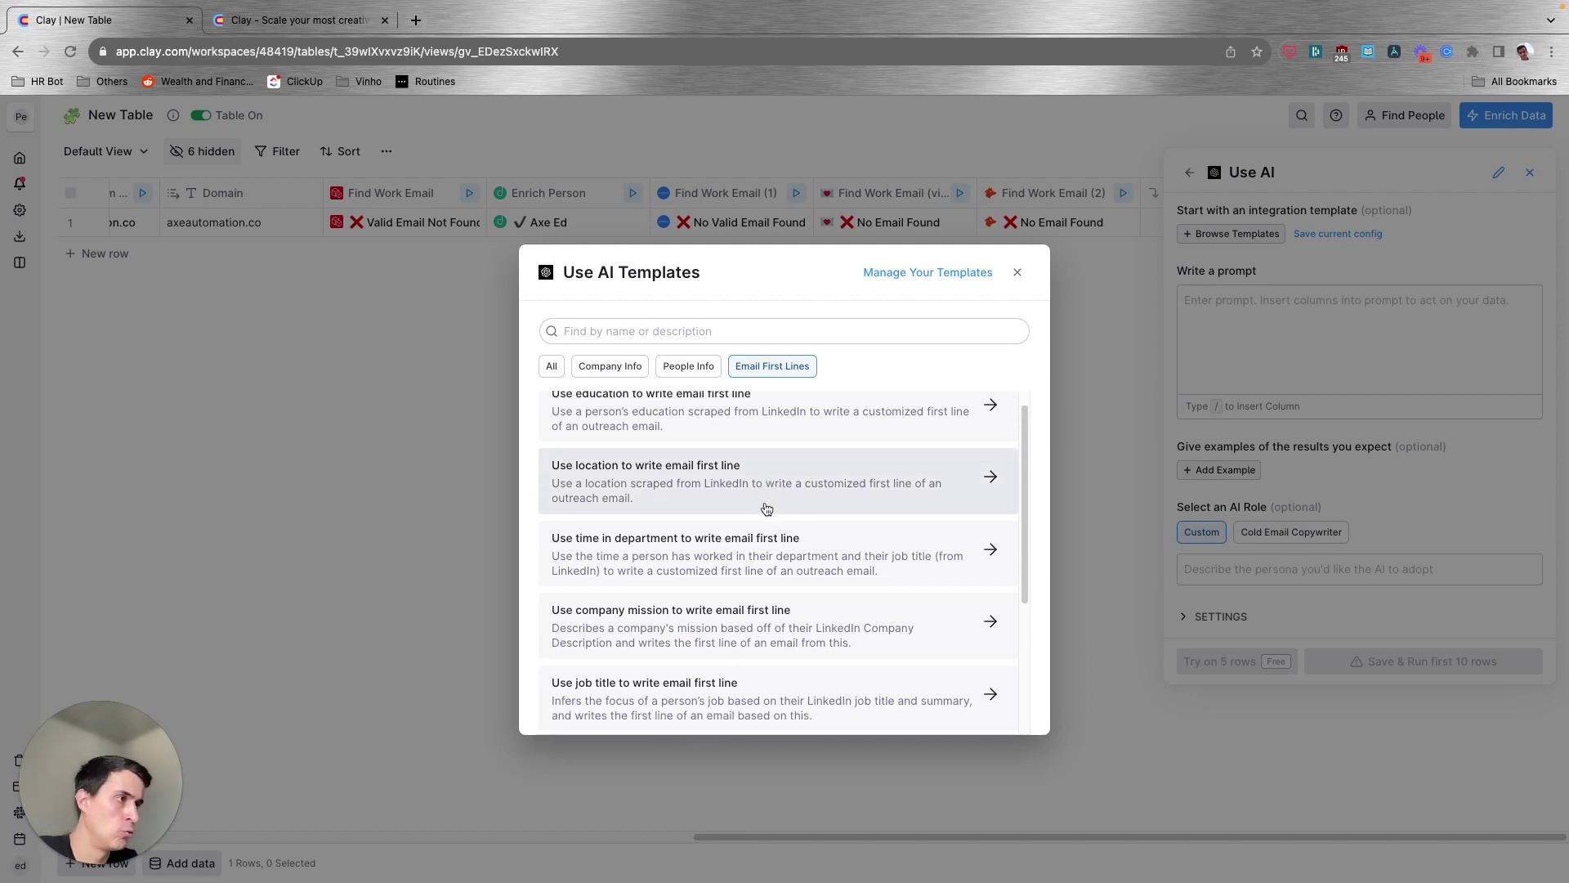
{"action": "scroll", "coordinate": [763, 507], "scroll_direction": "down", "scroll_amount": 3}
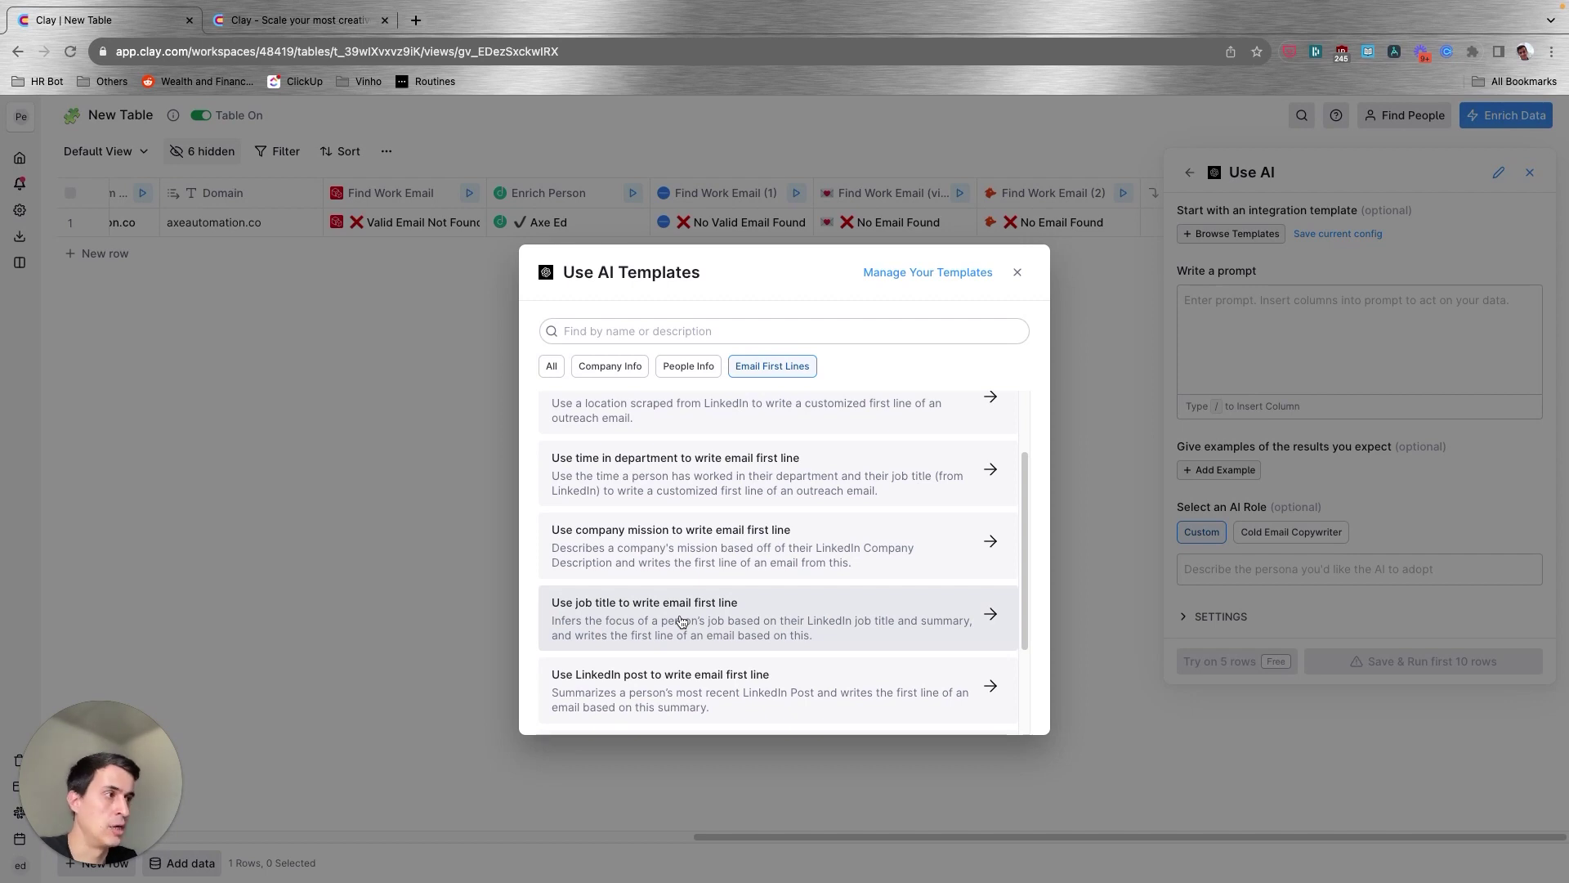
{"action": "left_click", "coordinate": [681, 621]}
Step: Feed the template the Title and Summary columns, apply it, and save and run
{"action": "left_click", "coordinate": [696, 417]}
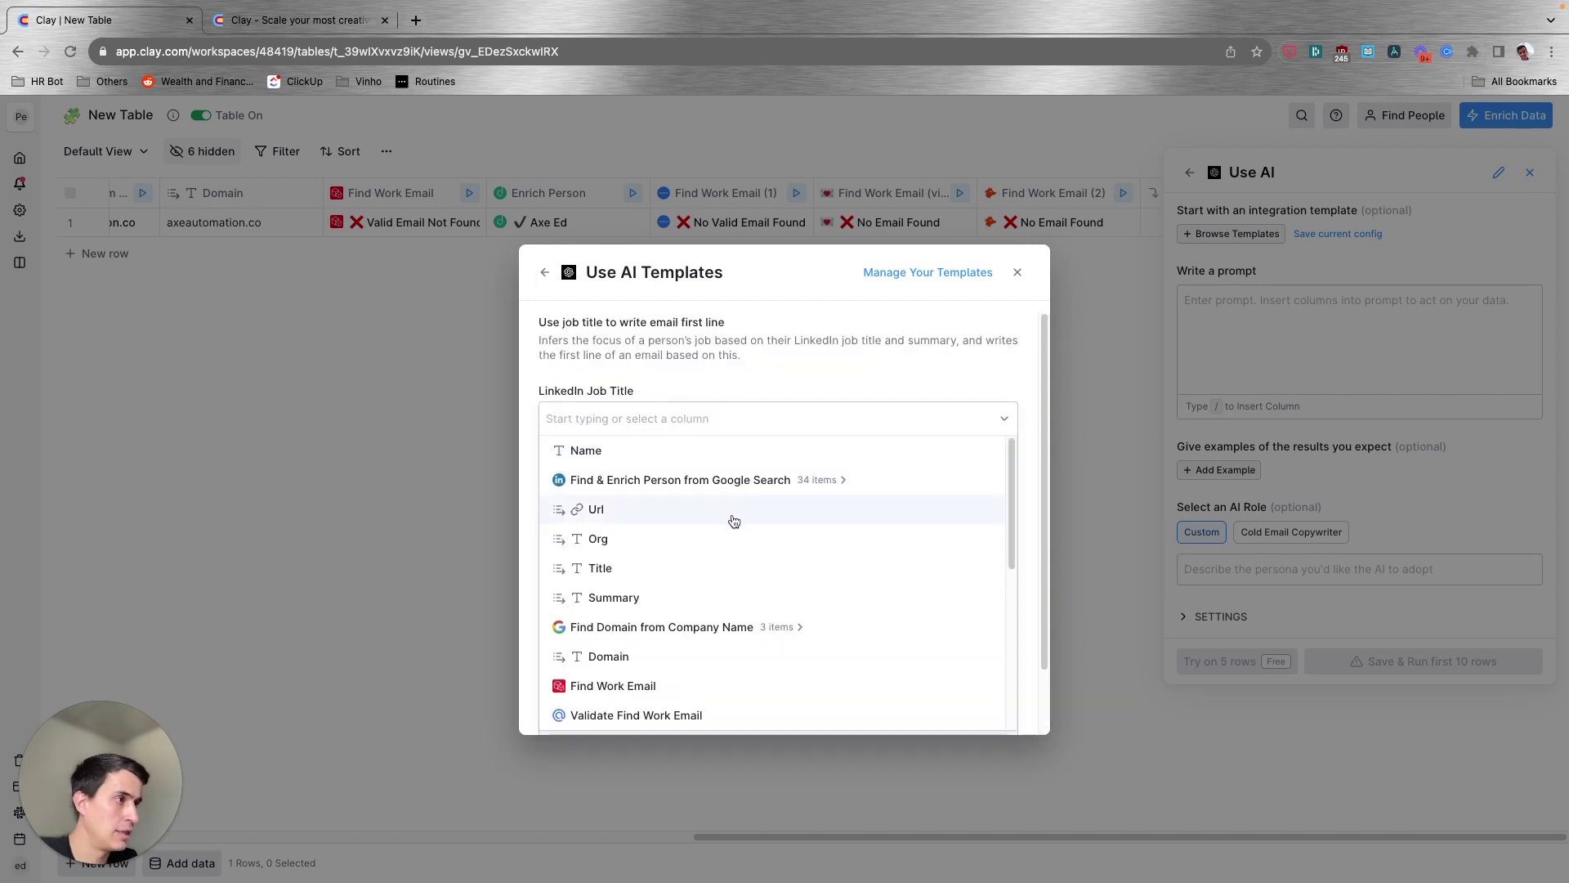
{"action": "left_click", "coordinate": [736, 567]}
{"action": "left_click", "coordinate": [666, 493]}
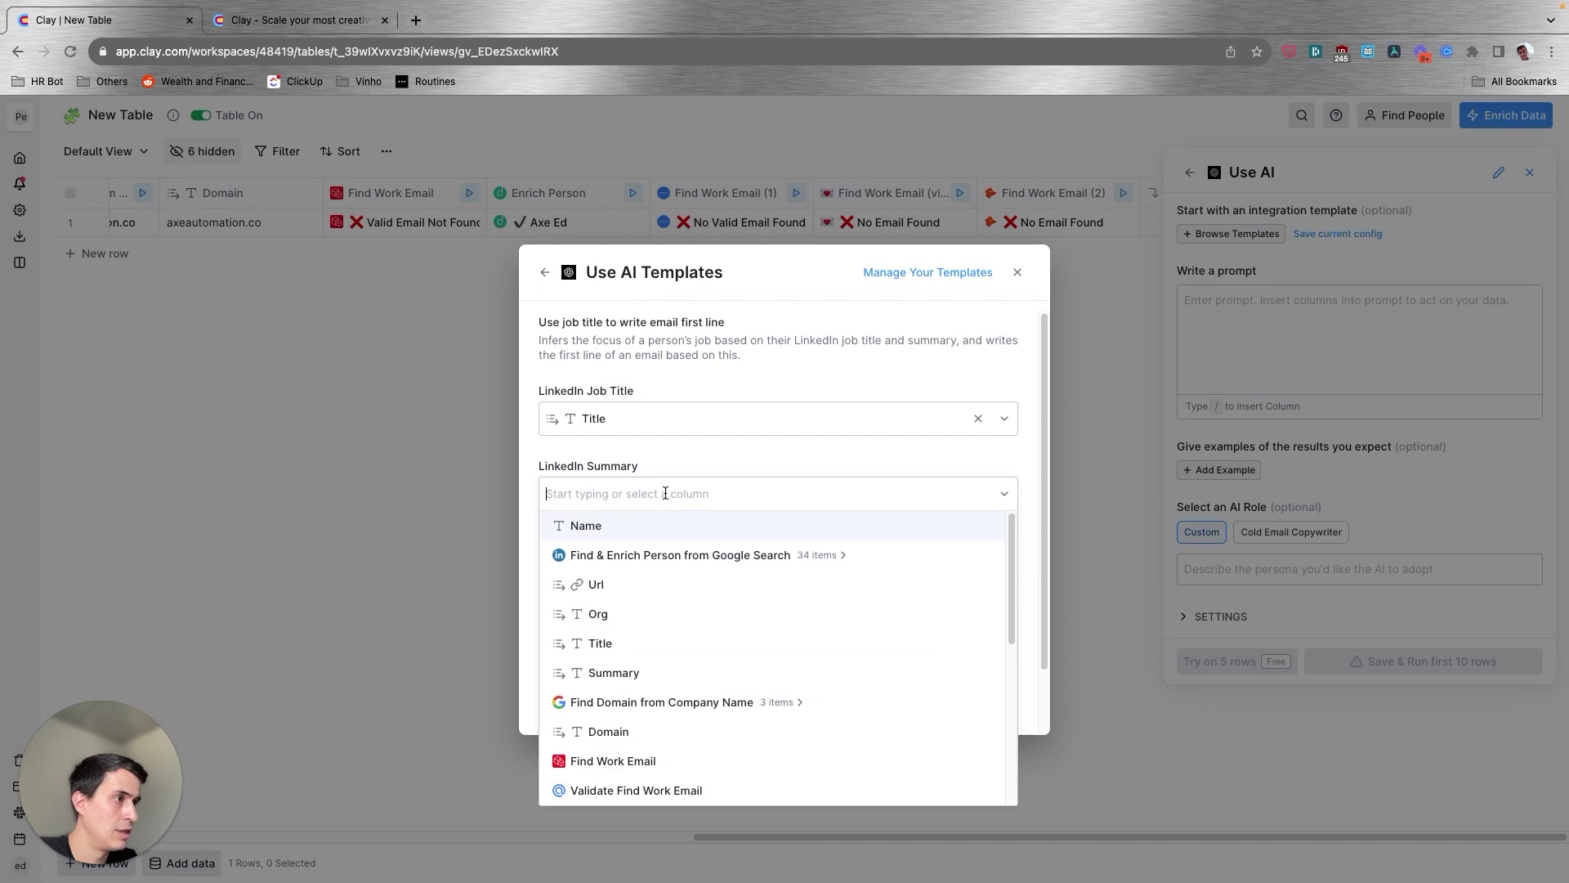
{"action": "left_click", "coordinate": [646, 672]}
{"action": "scroll", "coordinate": [676, 618], "scroll_direction": "down", "scroll_amount": 2}
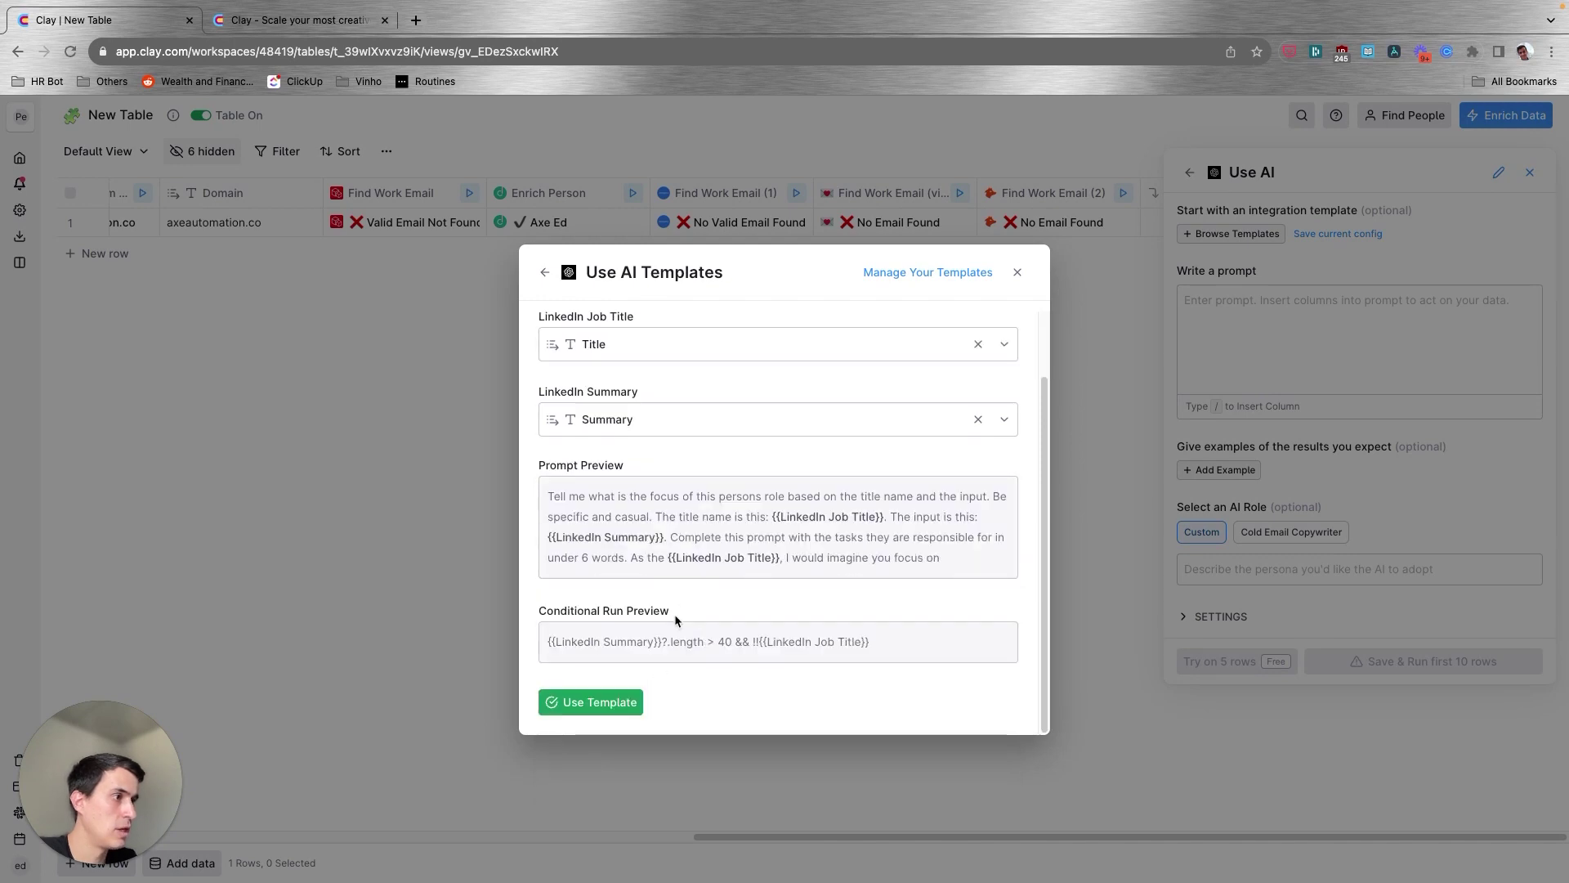
{"action": "left_click", "coordinate": [620, 705]}
{"action": "left_click", "coordinate": [1405, 848]}
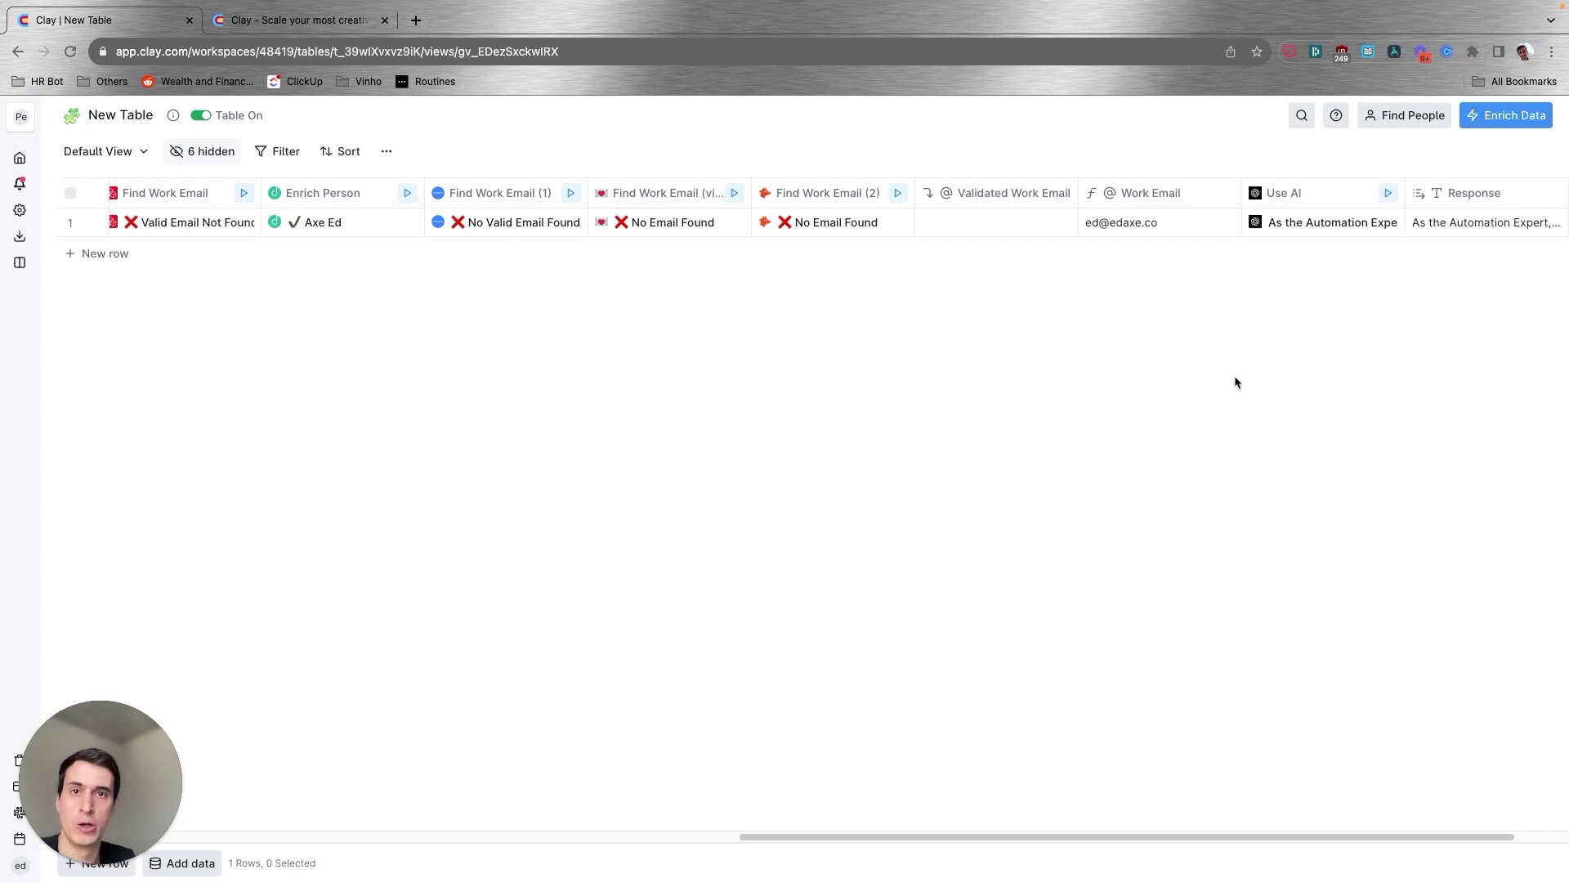
{"action": "scroll", "coordinate": [1308, 327], "scroll_direction": "right", "scroll_amount": 2}
{"action": "left_click", "coordinate": [1397, 224]}
{"action": "left_click", "coordinate": [1498, 225]}
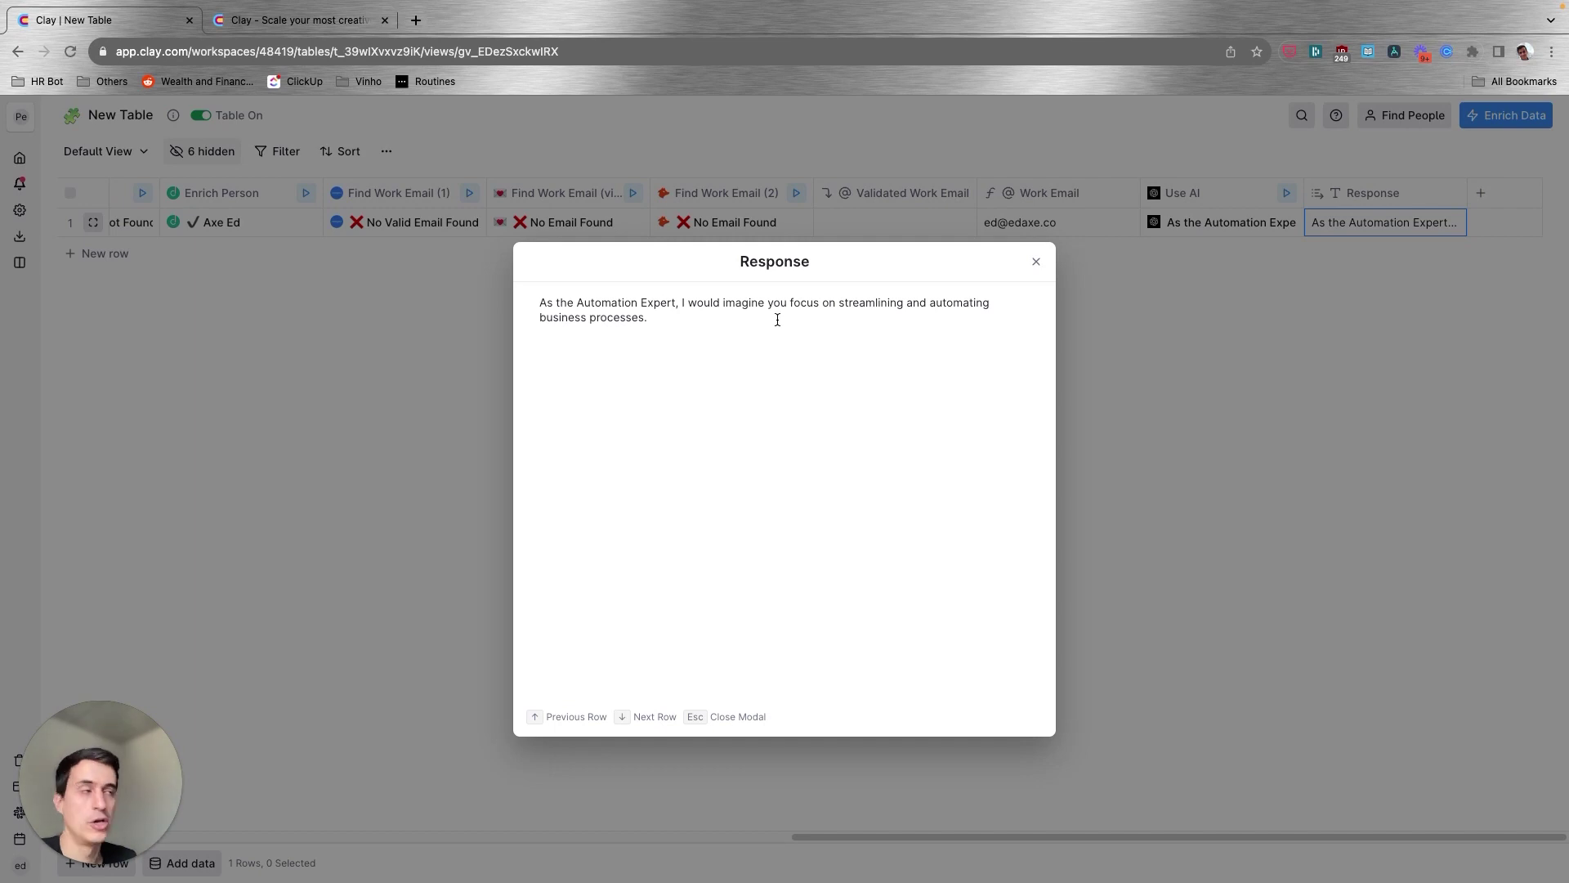
{"action": "left_click", "coordinate": [1035, 262]}
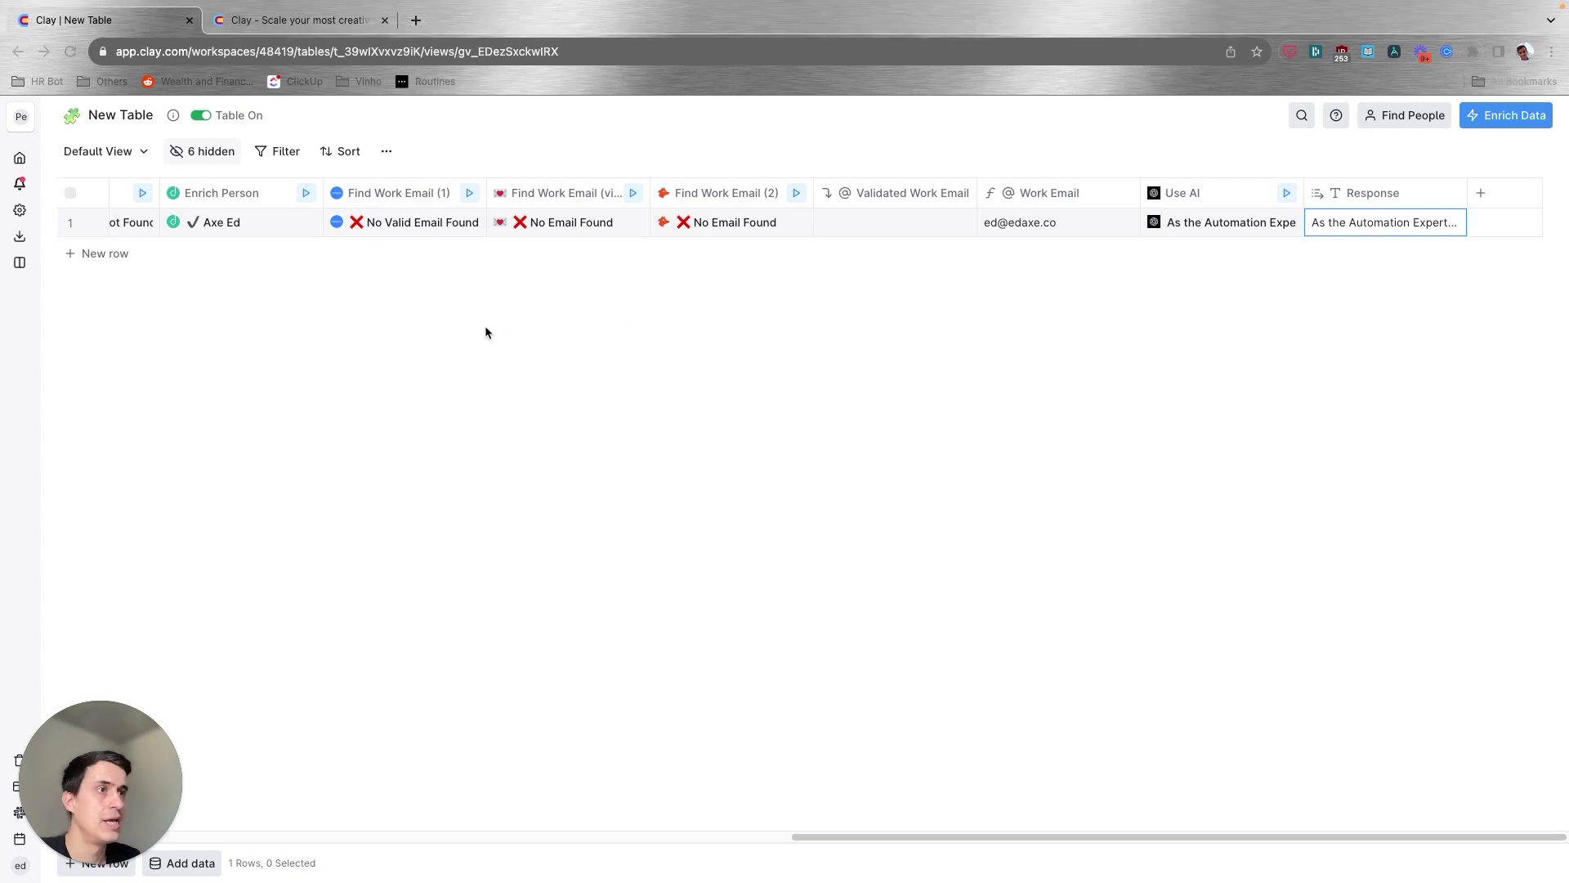
{"action": "scroll", "coordinate": [874, 319], "scroll_direction": "left", "scroll_amount": 10}
{"action": "scroll", "coordinate": [875, 319], "scroll_direction": "left", "scroll_amount": 10}
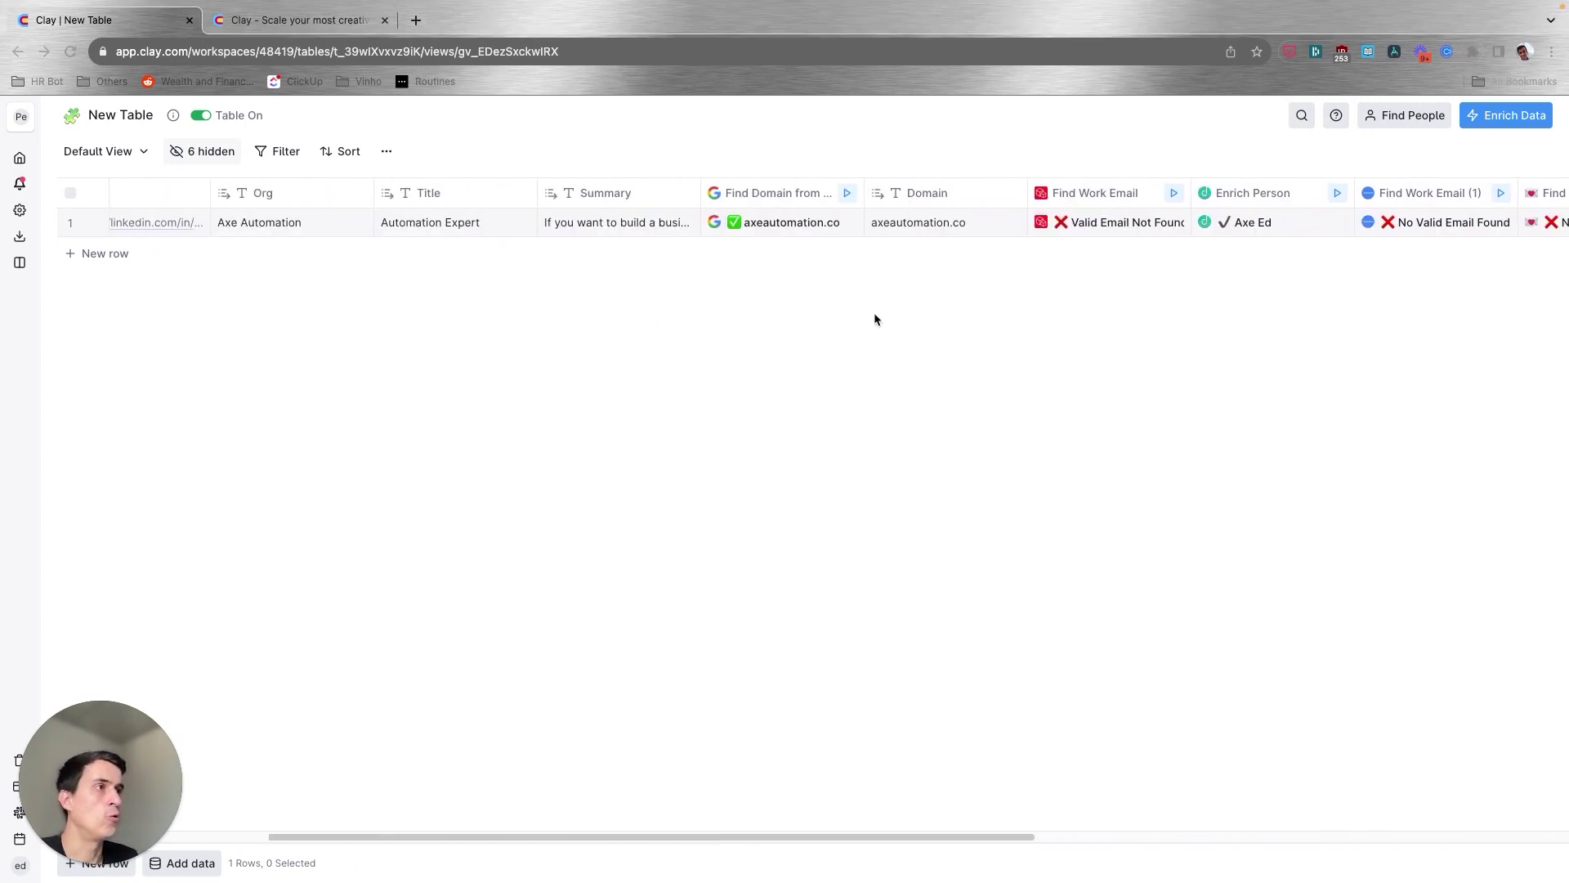
{"action": "scroll", "coordinate": [875, 319], "scroll_direction": "right", "scroll_amount": 20}
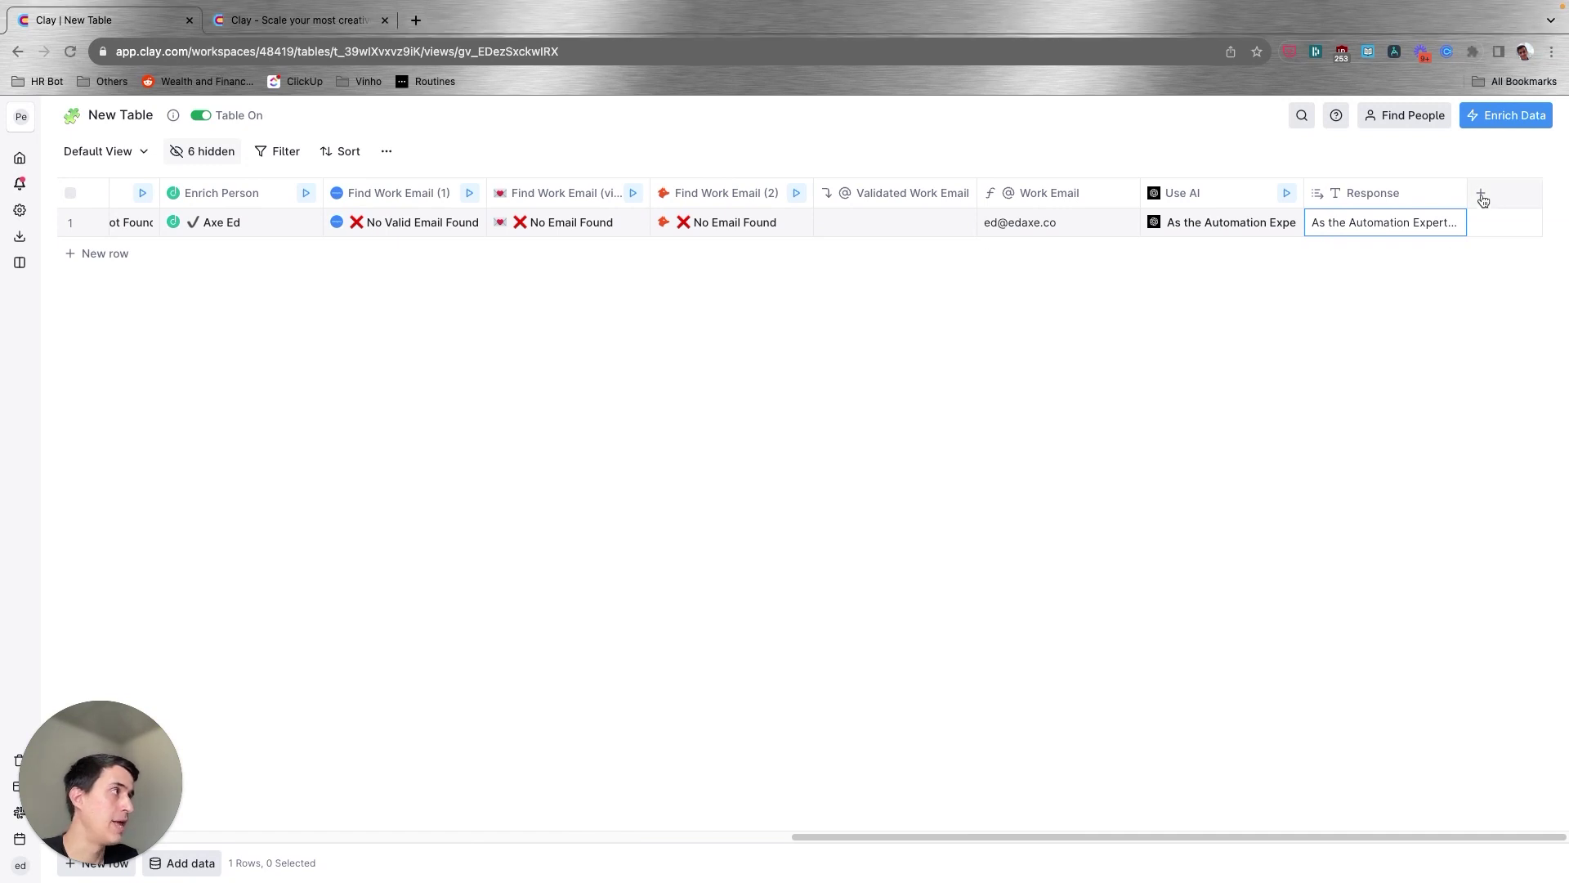
Step: Browse the Email Sequencing actions for Smartlead, Lemlist, Instantly and Salesloft in the enrichment catalogue
{"action": "left_click", "coordinate": [1481, 196]}
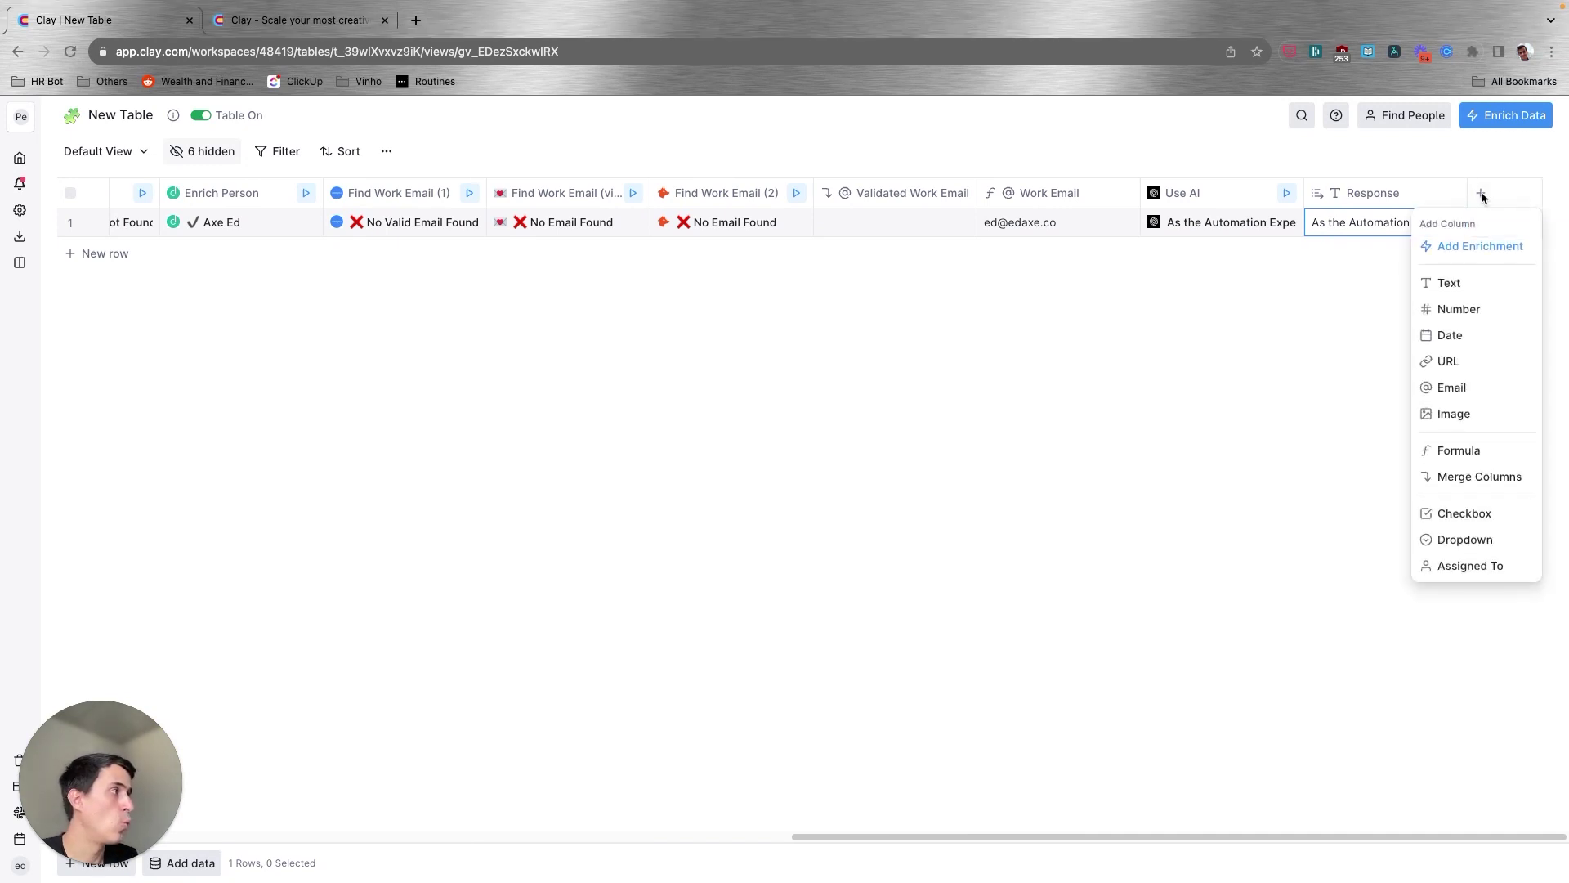
{"action": "left_click", "coordinate": [1477, 247]}
{"action": "scroll", "coordinate": [476, 459], "scroll_direction": "down", "scroll_amount": 3}
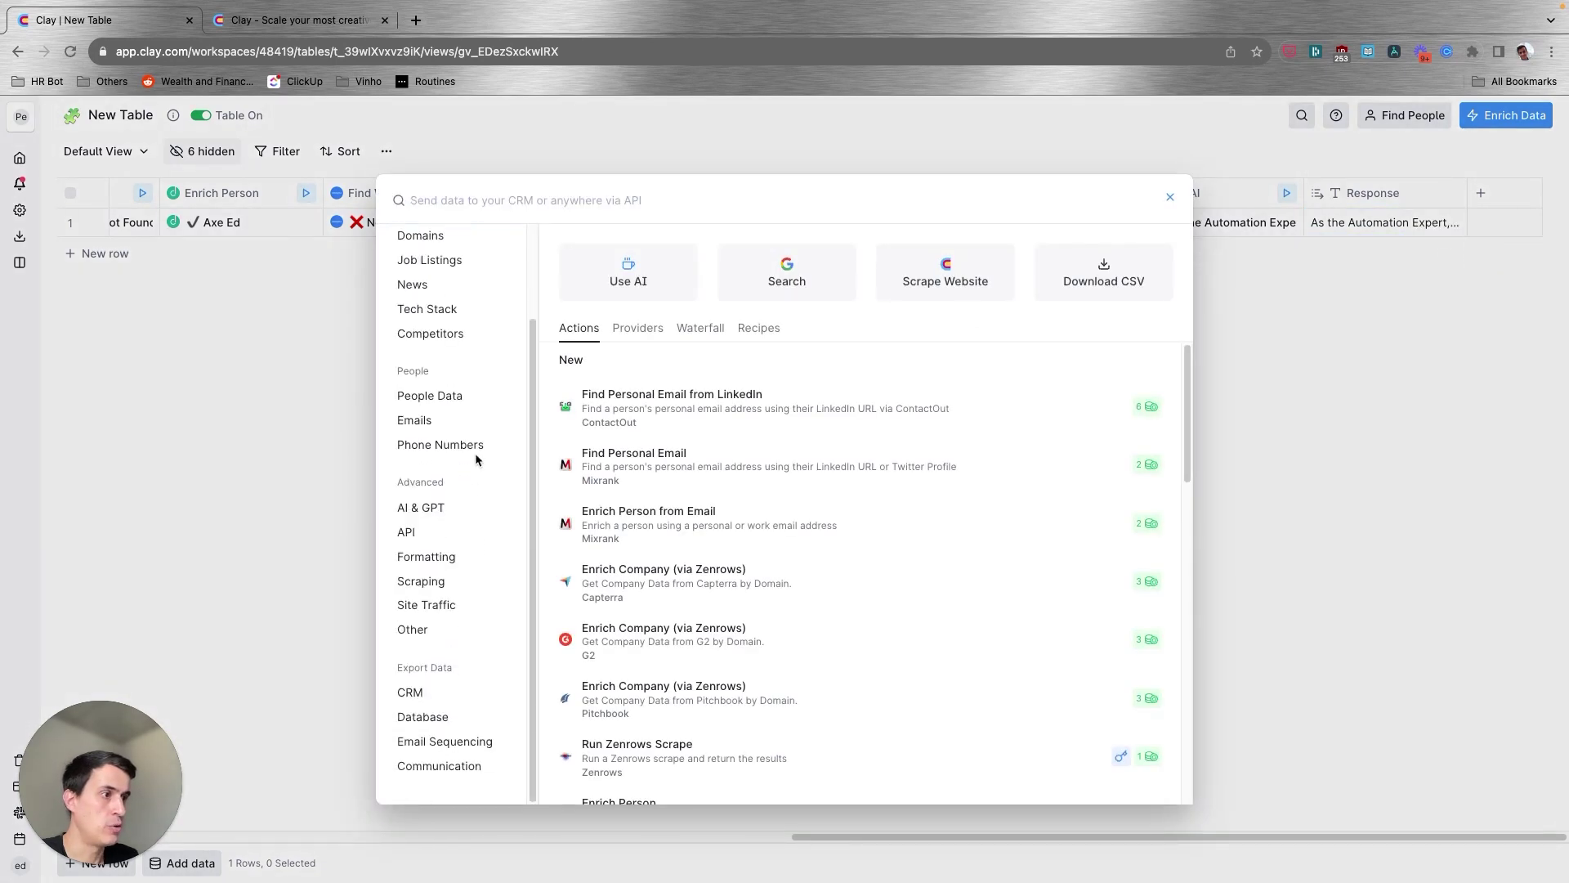
{"action": "left_click", "coordinate": [439, 746]}
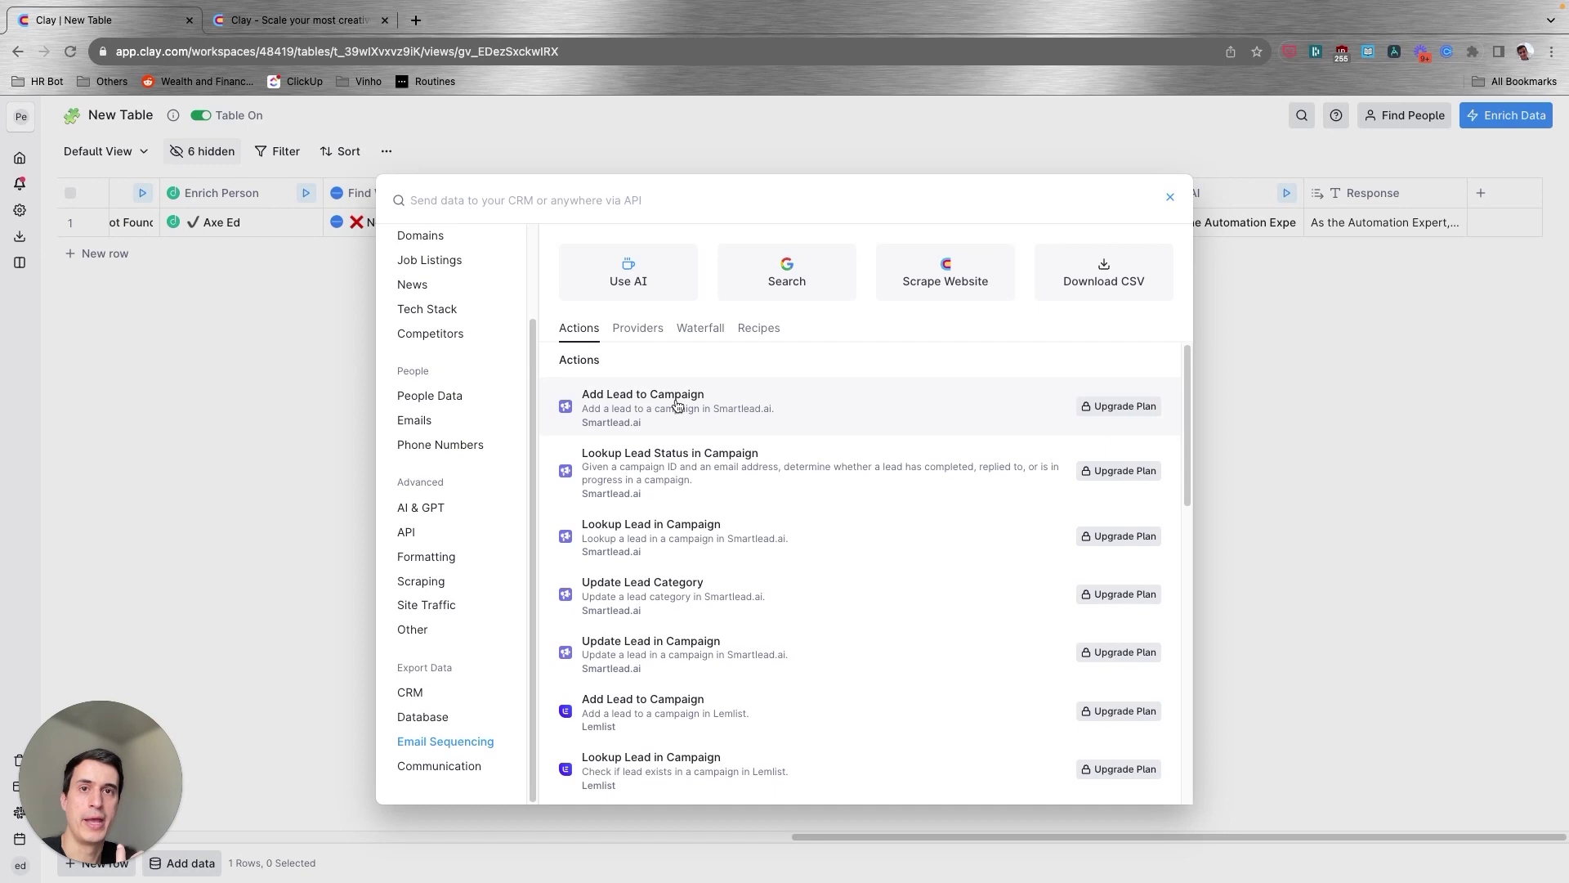
{"action": "scroll", "coordinate": [649, 586], "scroll_direction": "down", "scroll_amount": 10}
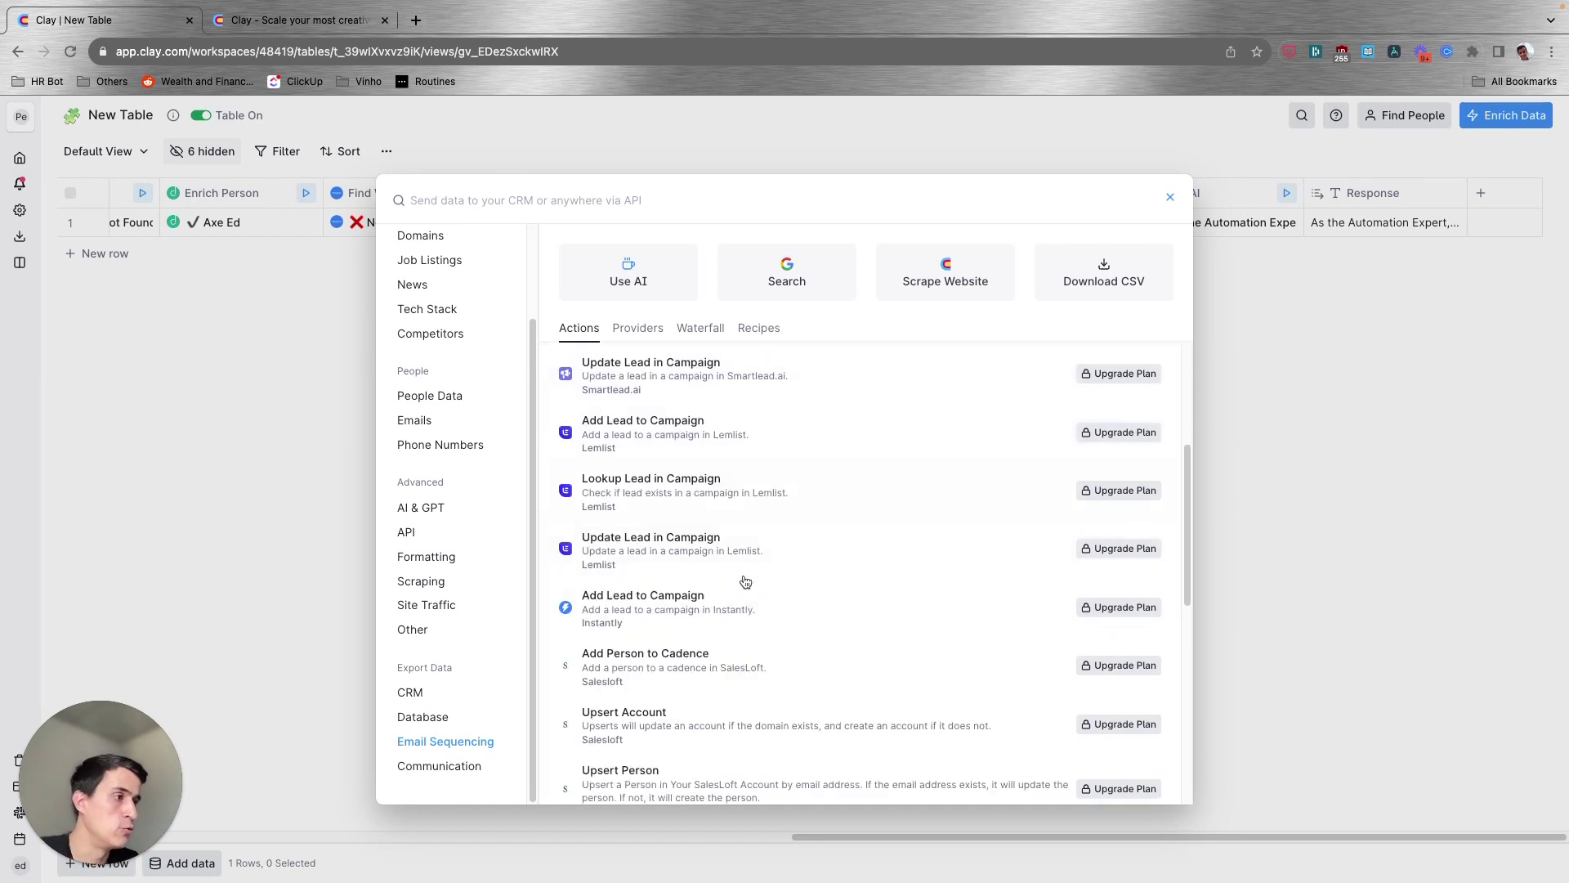
{"action": "scroll", "coordinate": [645, 621], "scroll_direction": "up", "scroll_amount": 15}
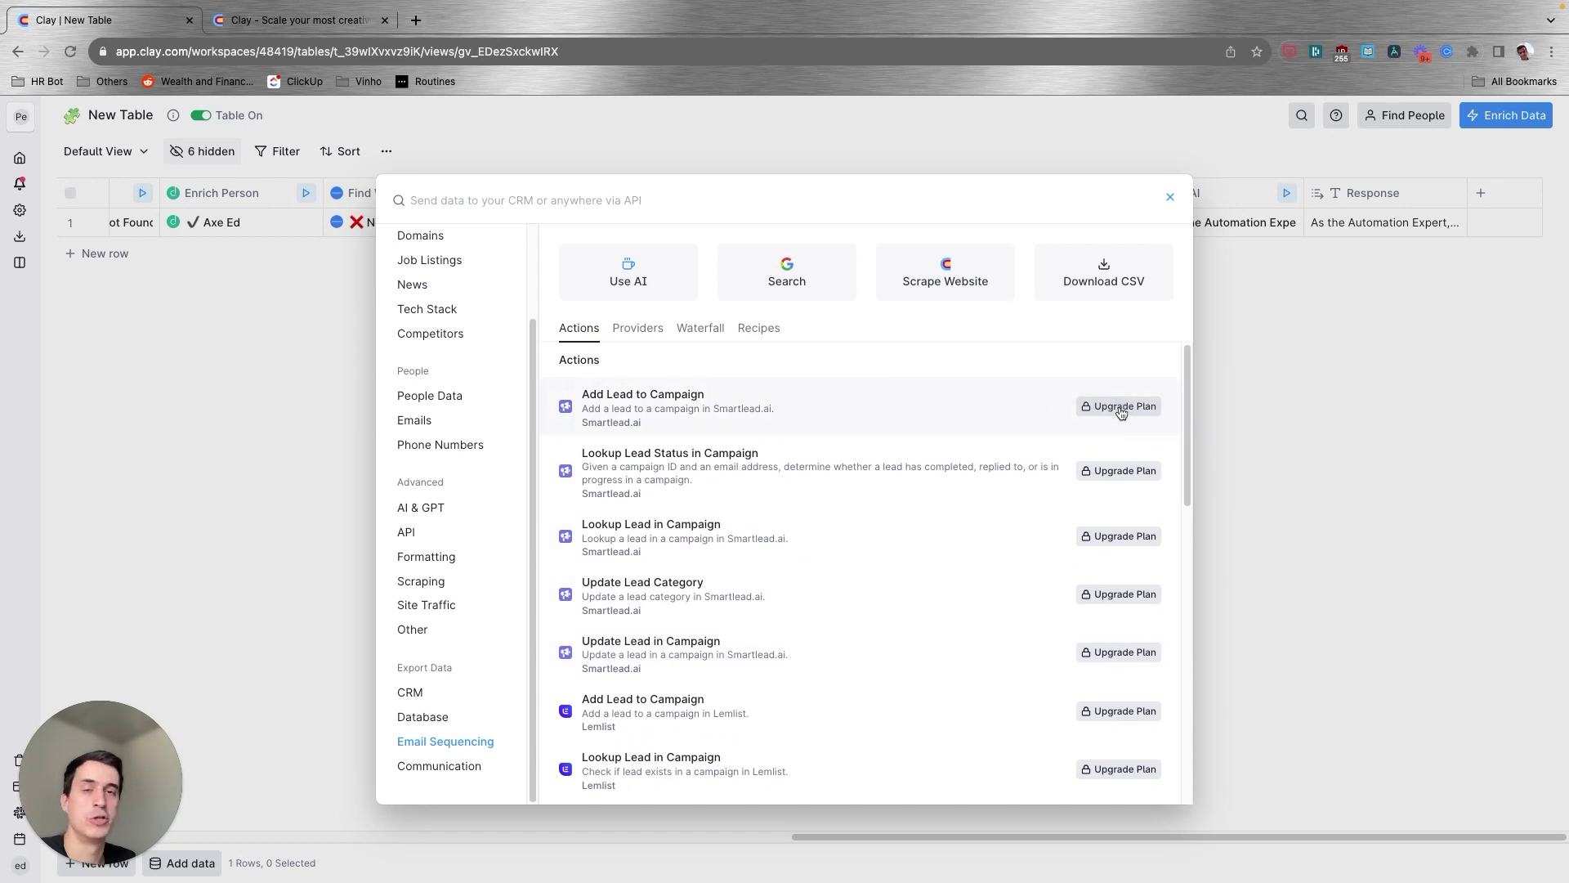
{"action": "mouse_move", "coordinate": [1142, 420]}
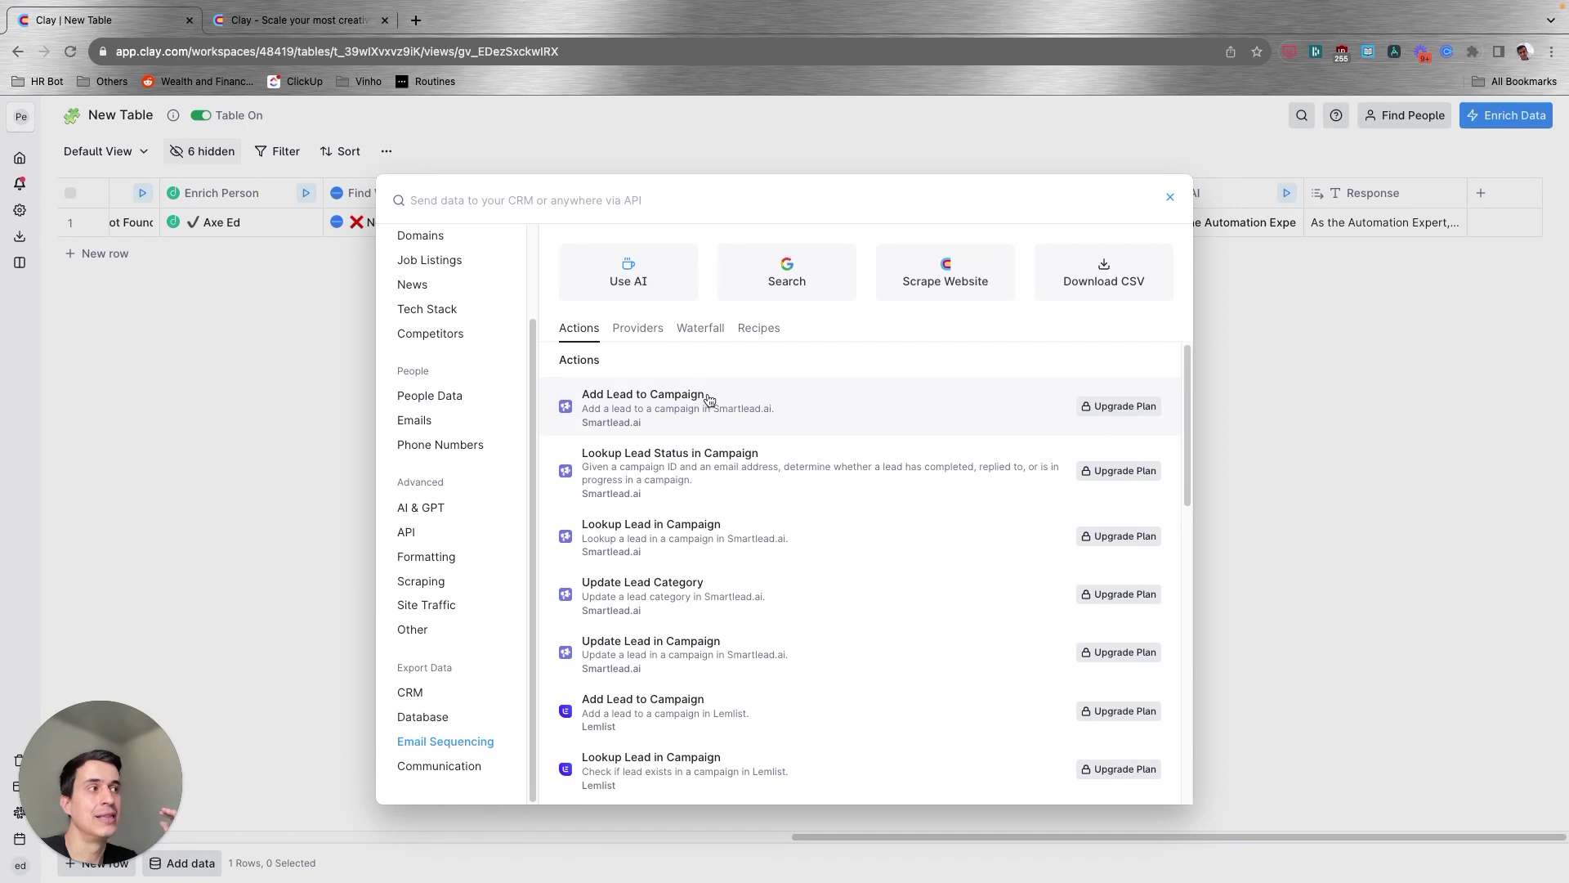
{"action": "scroll", "coordinate": [709, 400], "scroll_direction": "down", "scroll_amount": 10}
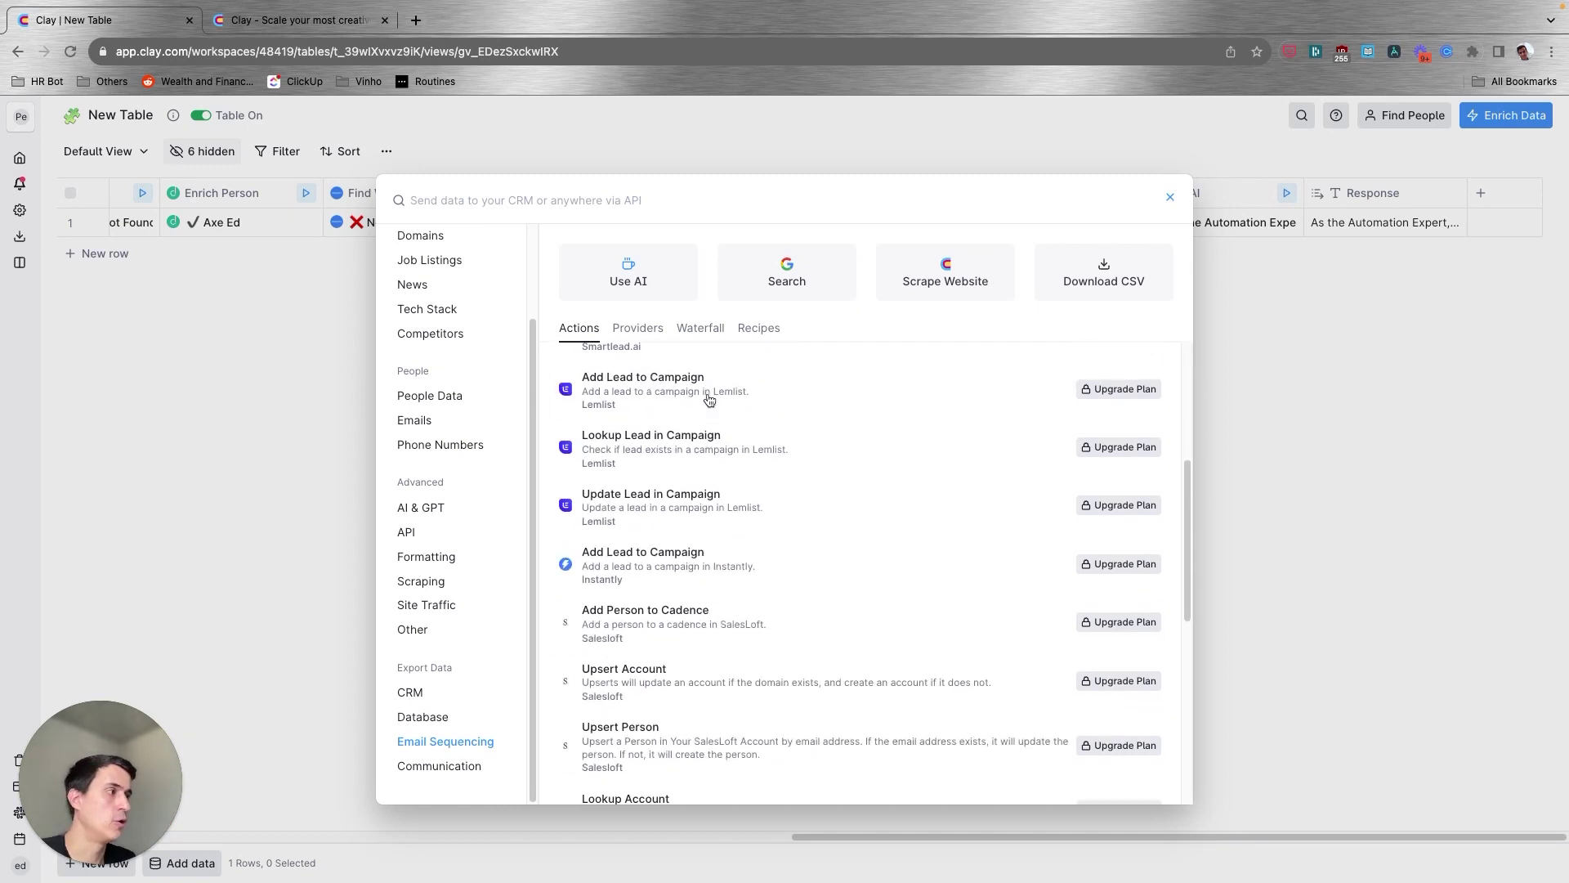
{"action": "scroll", "coordinate": [710, 400], "scroll_direction": "up", "scroll_amount": 6}
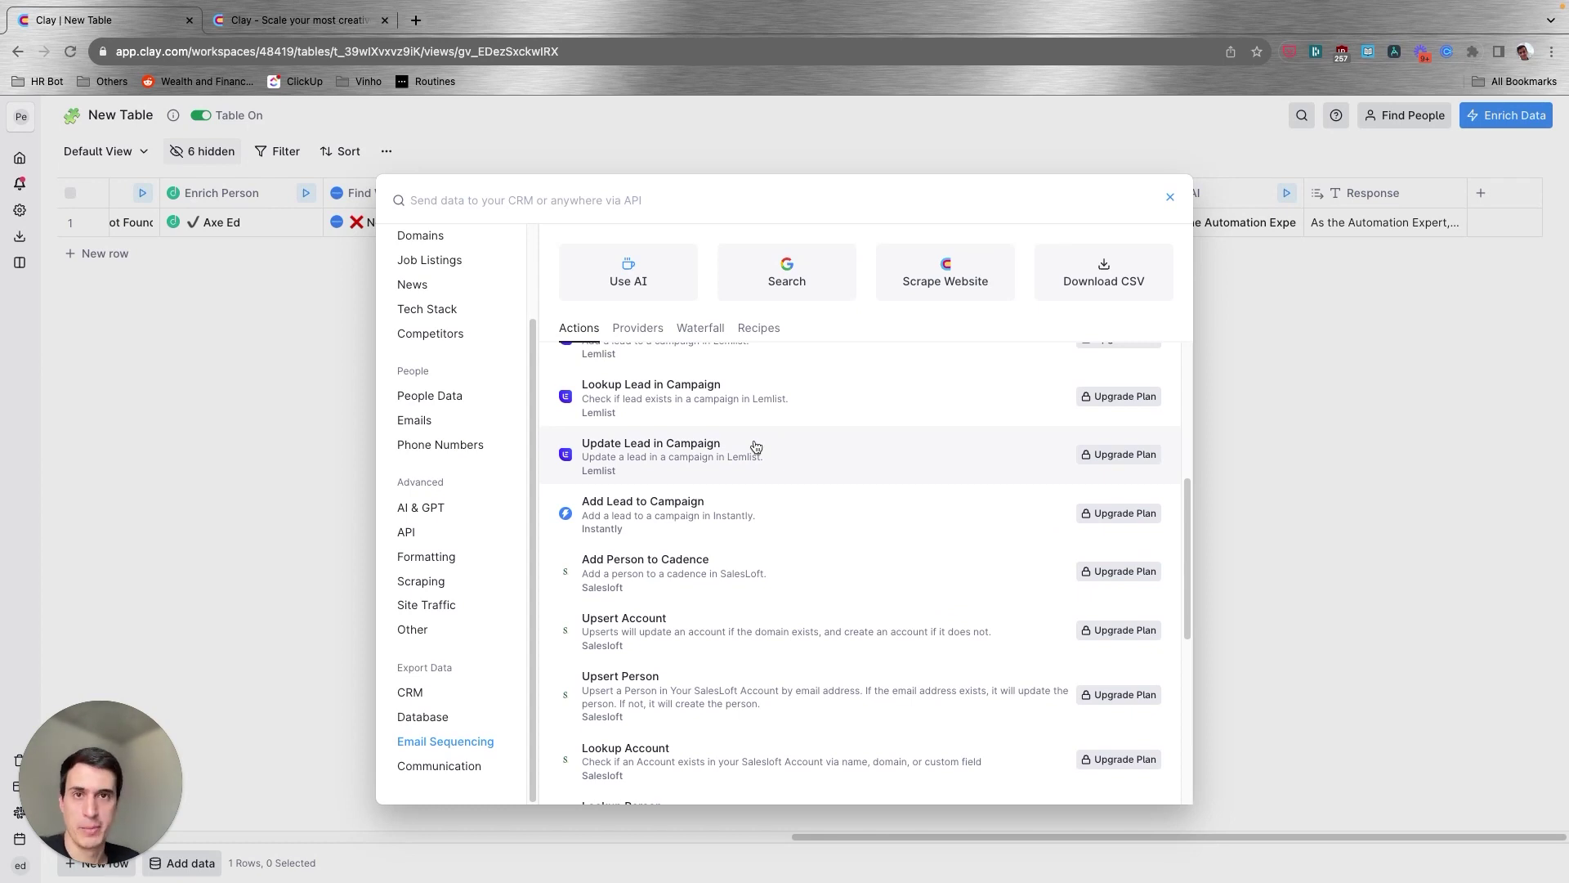
Step: Close the enrichment catalogue and review the lead's filled columns from Name to Response
{"action": "left_click", "coordinate": [1170, 197]}
{"action": "scroll", "coordinate": [665, 344], "scroll_direction": "left", "scroll_amount": 15}
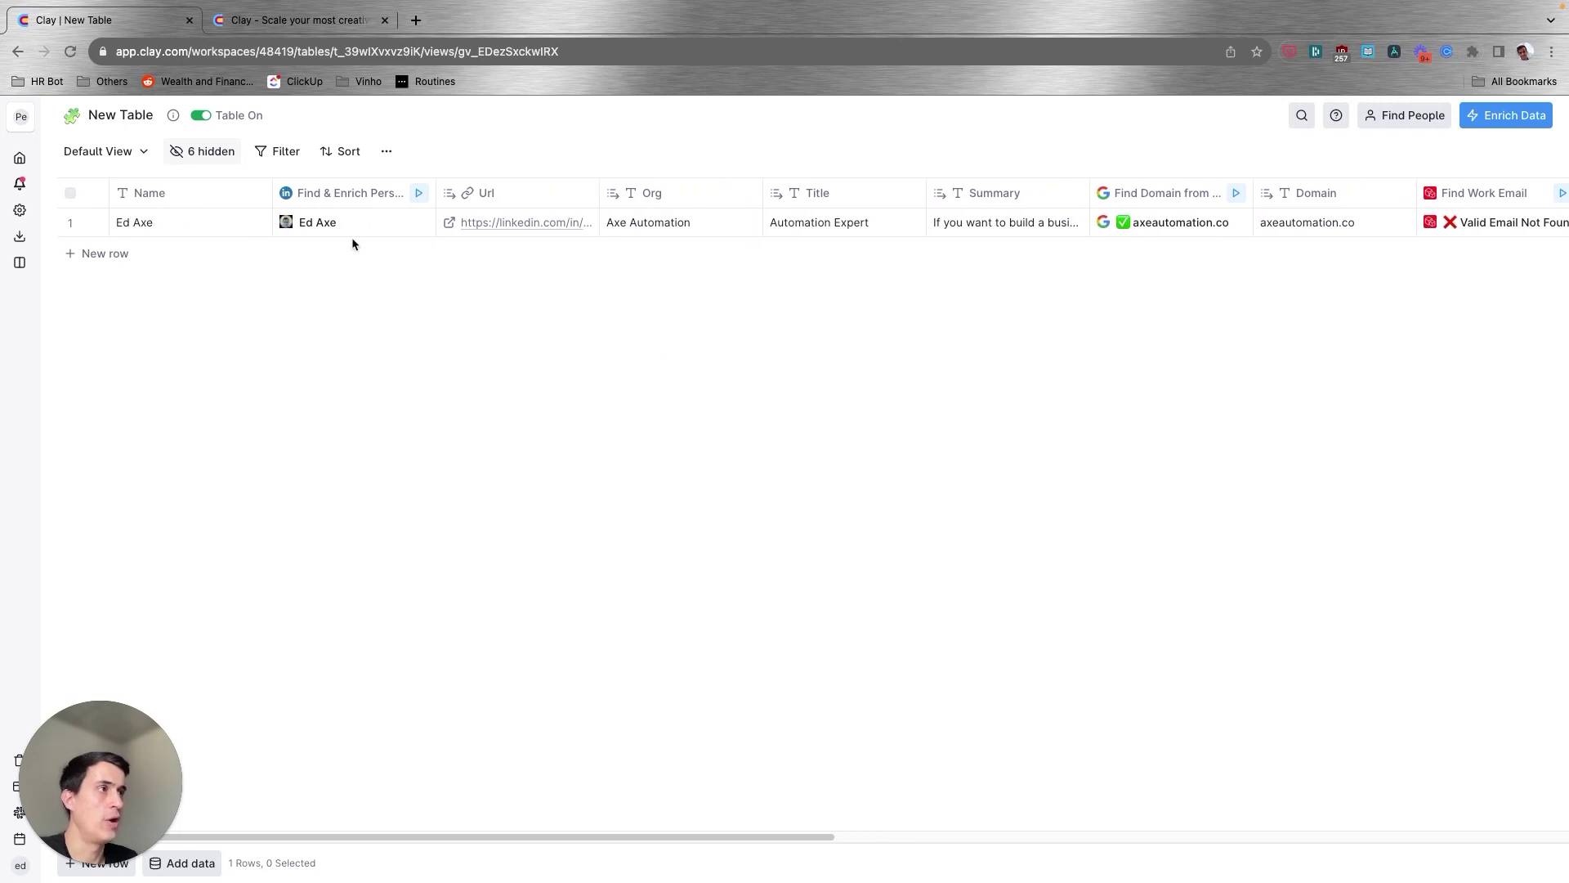
{"action": "scroll", "coordinate": [726, 381], "scroll_direction": "right", "scroll_amount": 10}
{"action": "scroll", "coordinate": [726, 381], "scroll_direction": "right", "scroll_amount": 5}
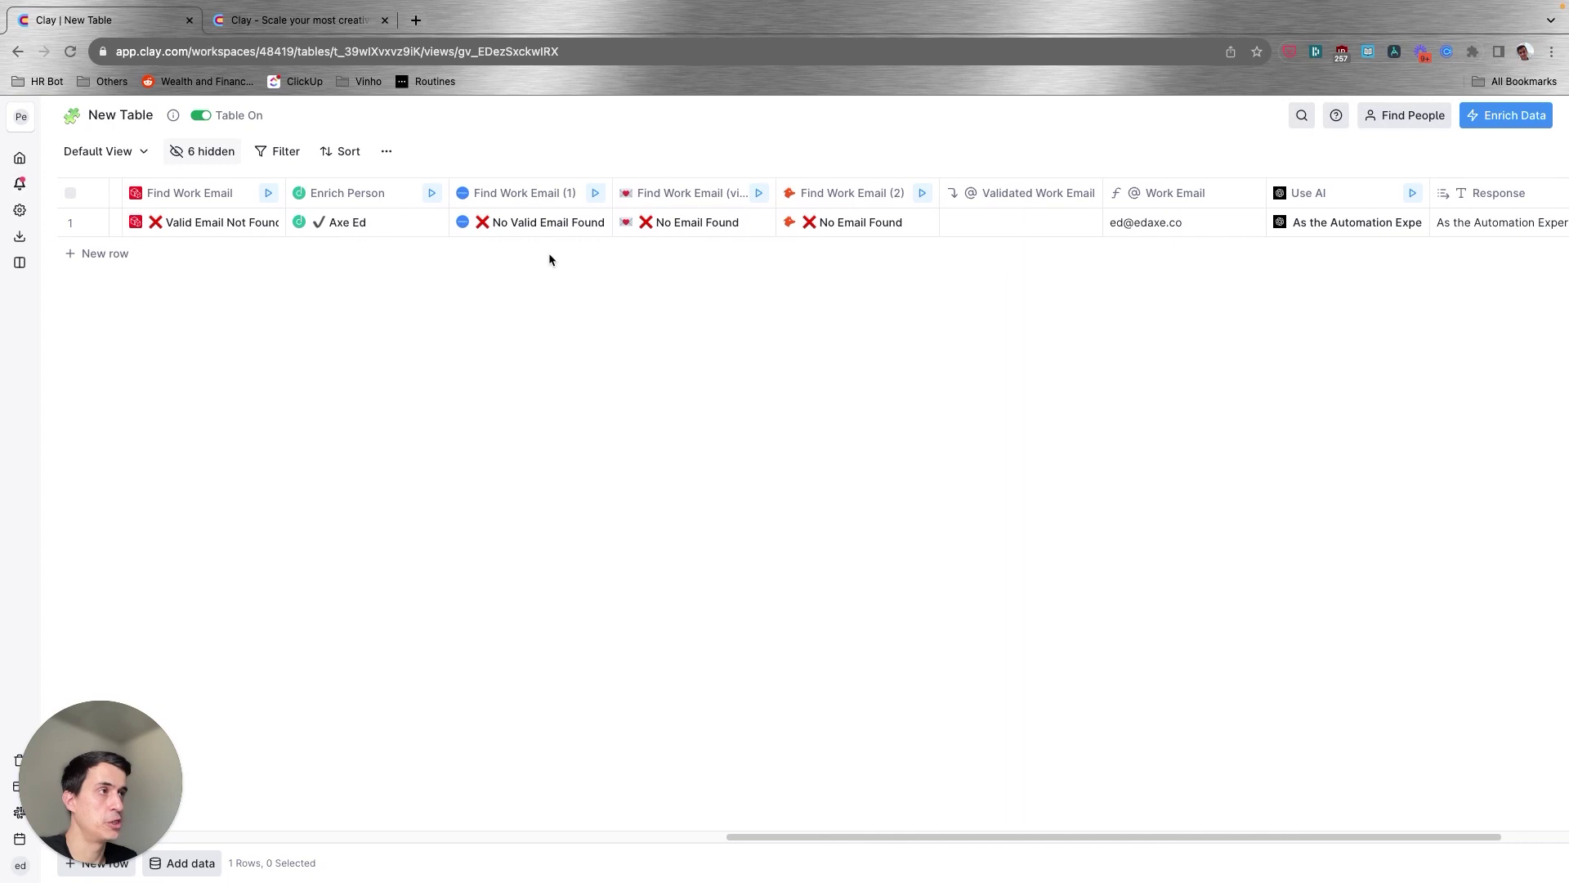
{"action": "scroll", "coordinate": [523, 265], "scroll_direction": "left", "scroll_amount": 2}
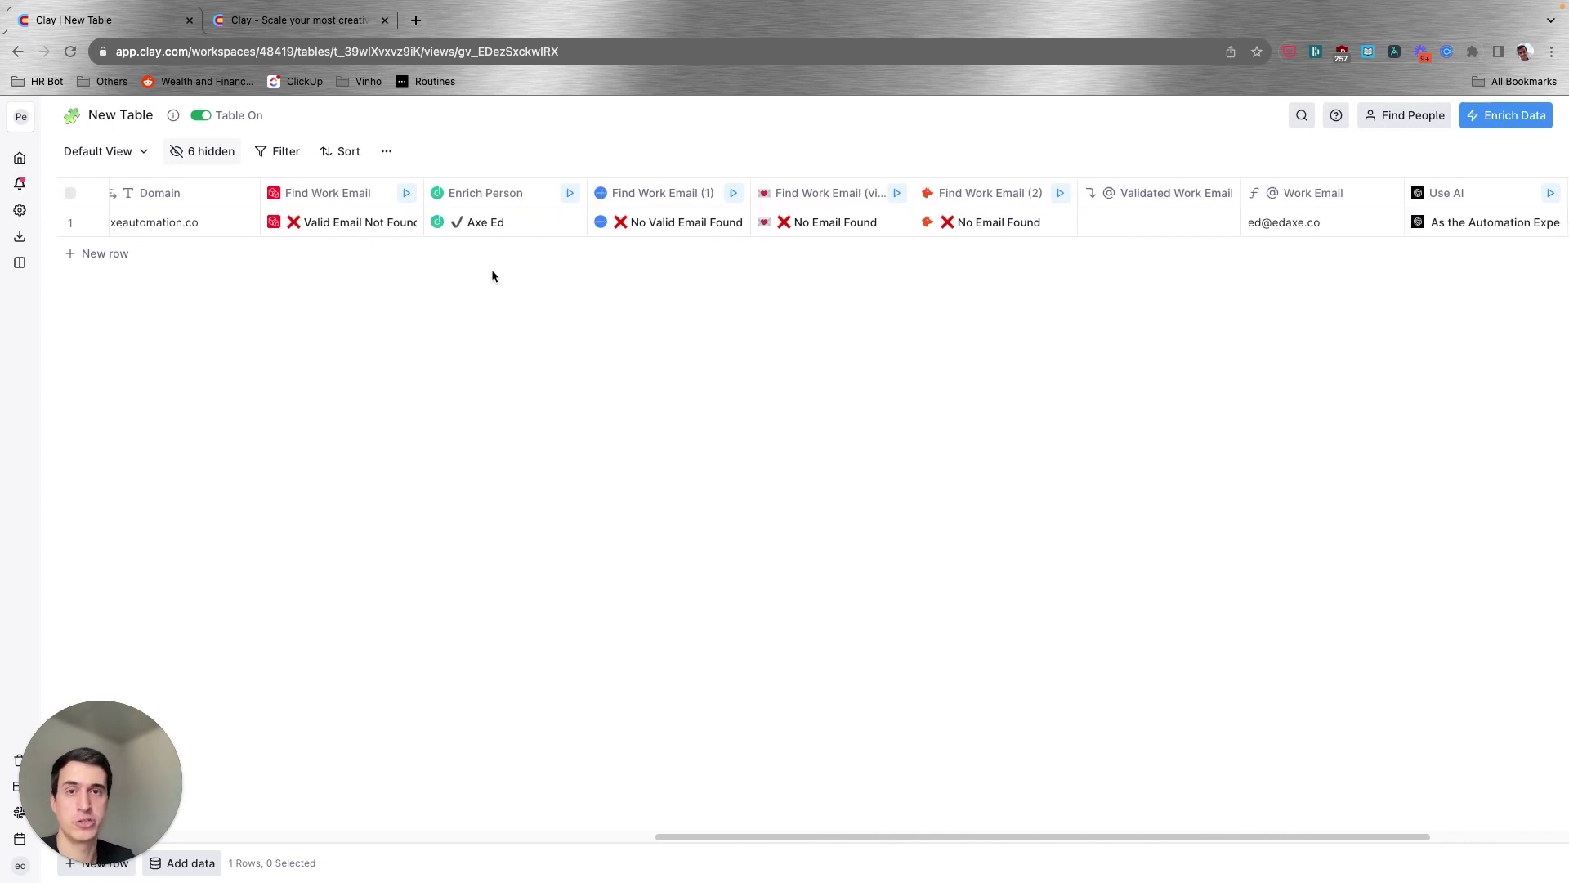
{"action": "scroll", "coordinate": [492, 271], "scroll_direction": "left", "scroll_amount": 10}
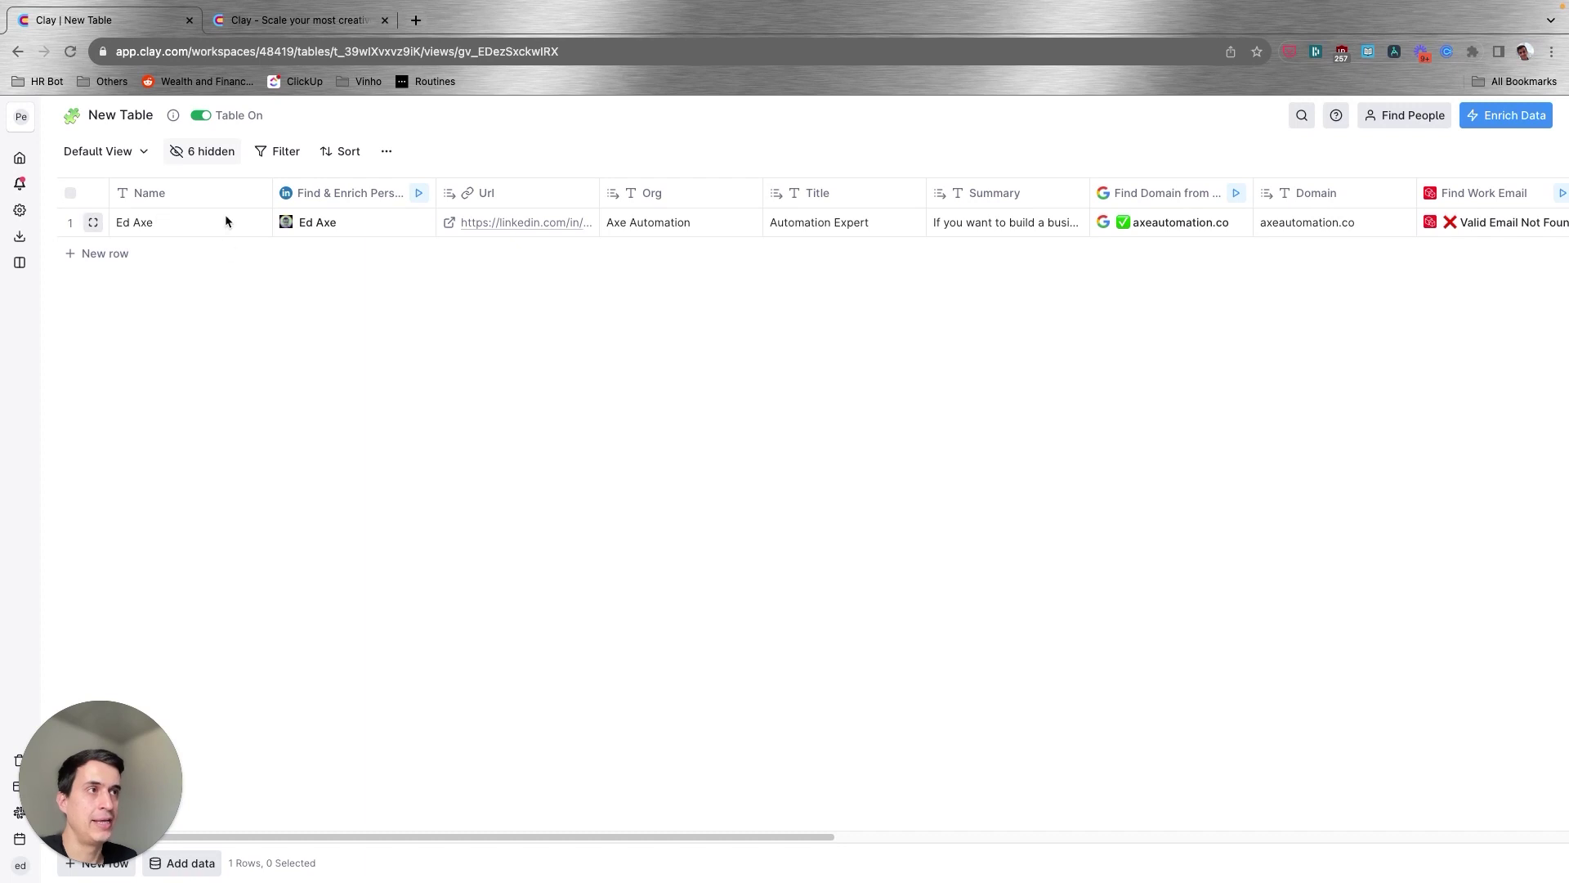
Step: Add a second row with the person's name and review its Co-chair, gatesfoundation.org enrichment
{"action": "left_click", "coordinate": [116, 255]}
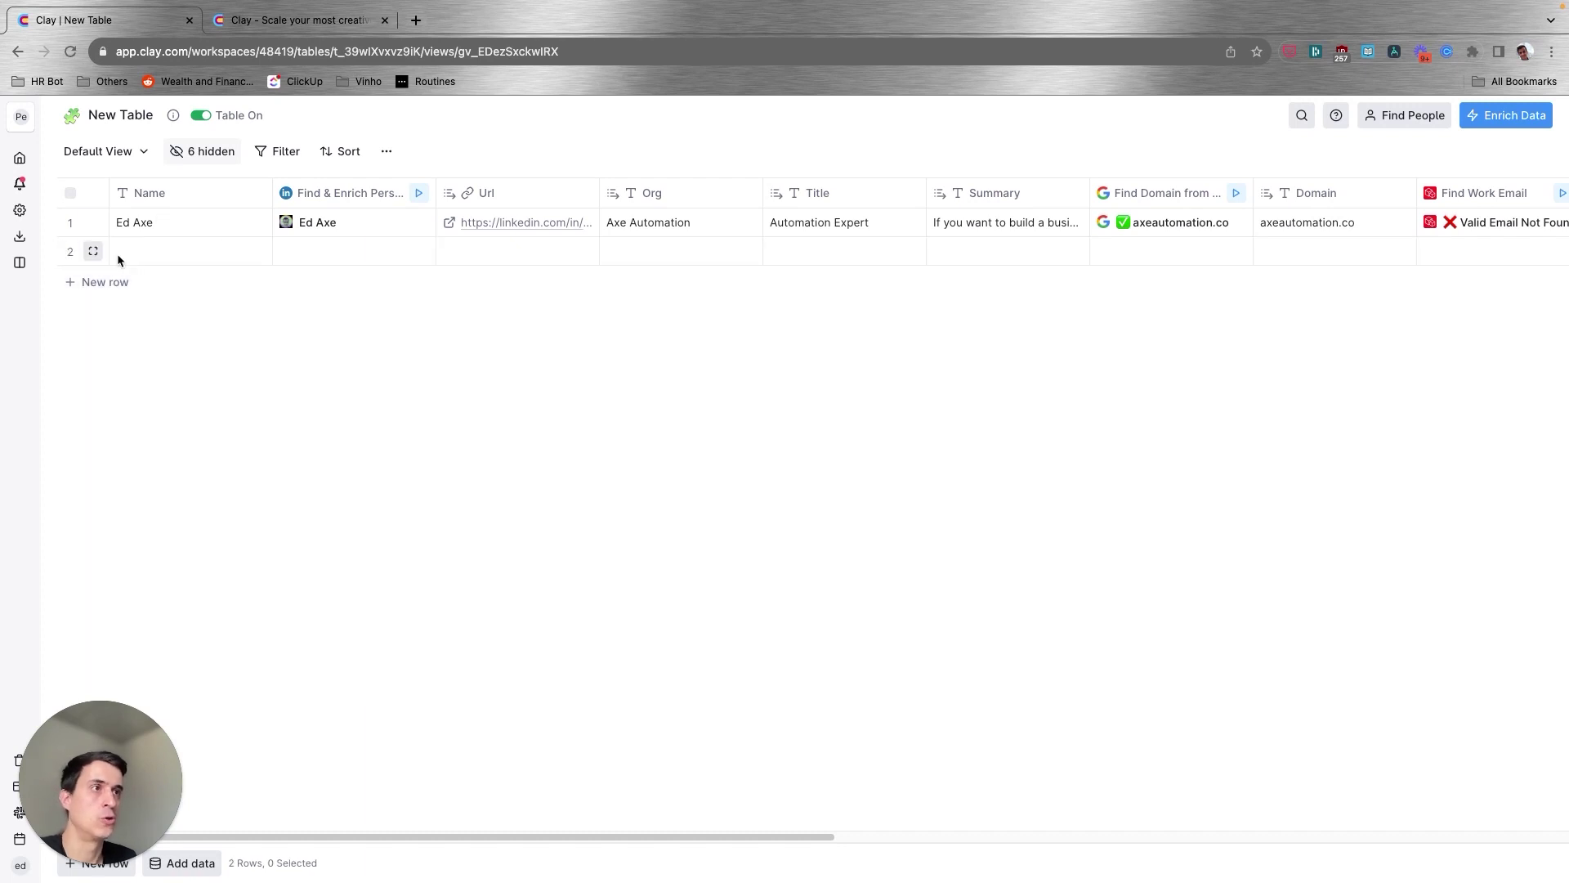
{"action": "left_click", "coordinate": [174, 256]}
{"action": "type", "text": "Bill Gates"}
{"action": "key", "text": "Return"}
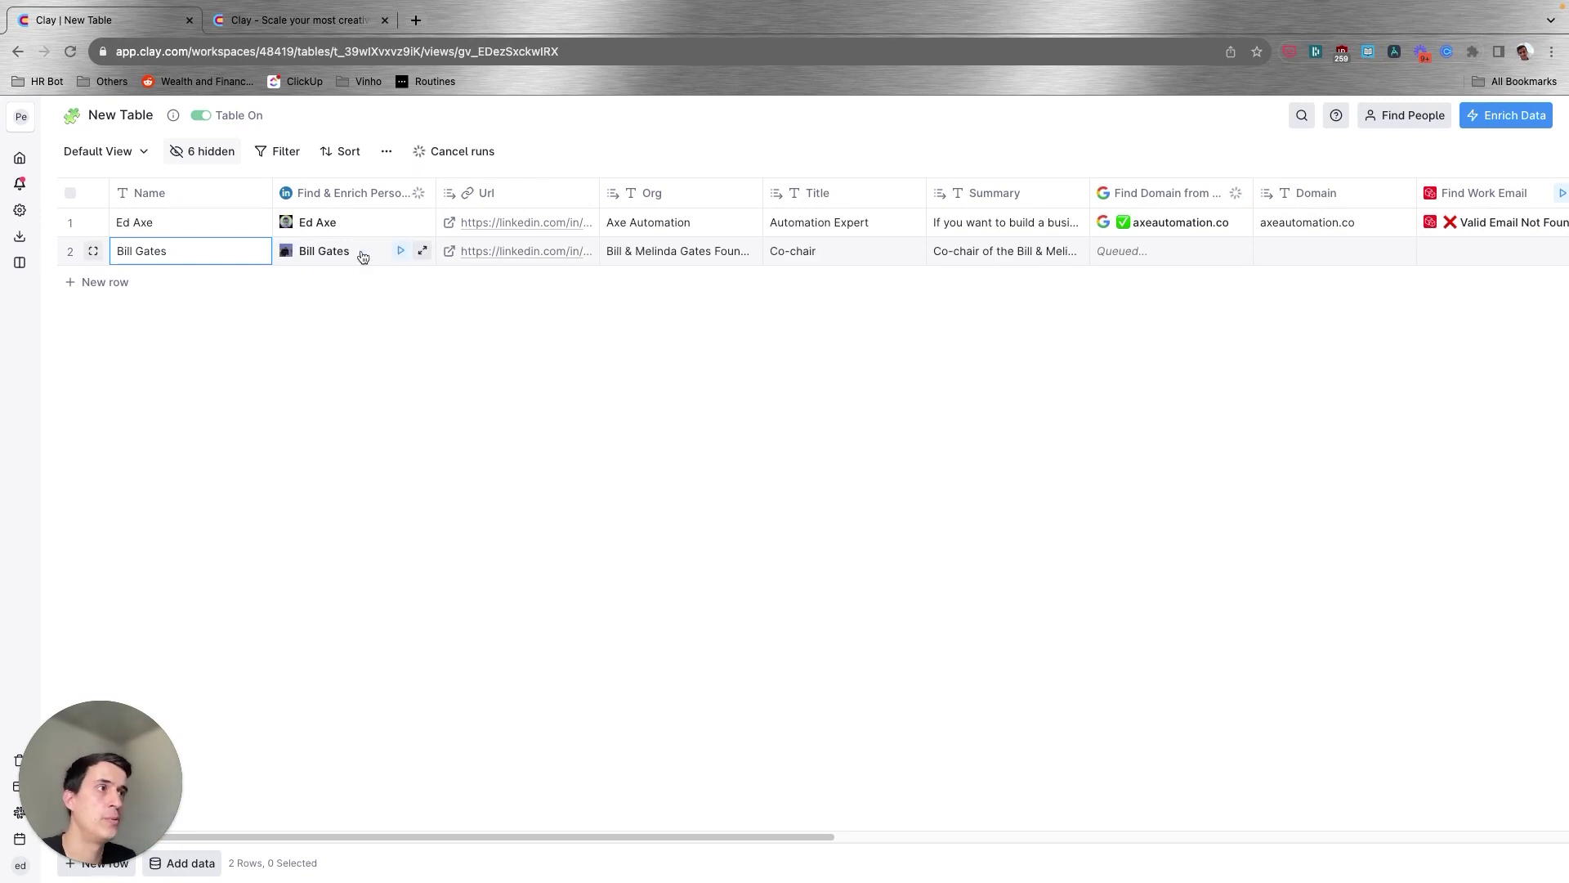
{"action": "scroll", "coordinate": [683, 261], "scroll_direction": "right", "scroll_amount": 5}
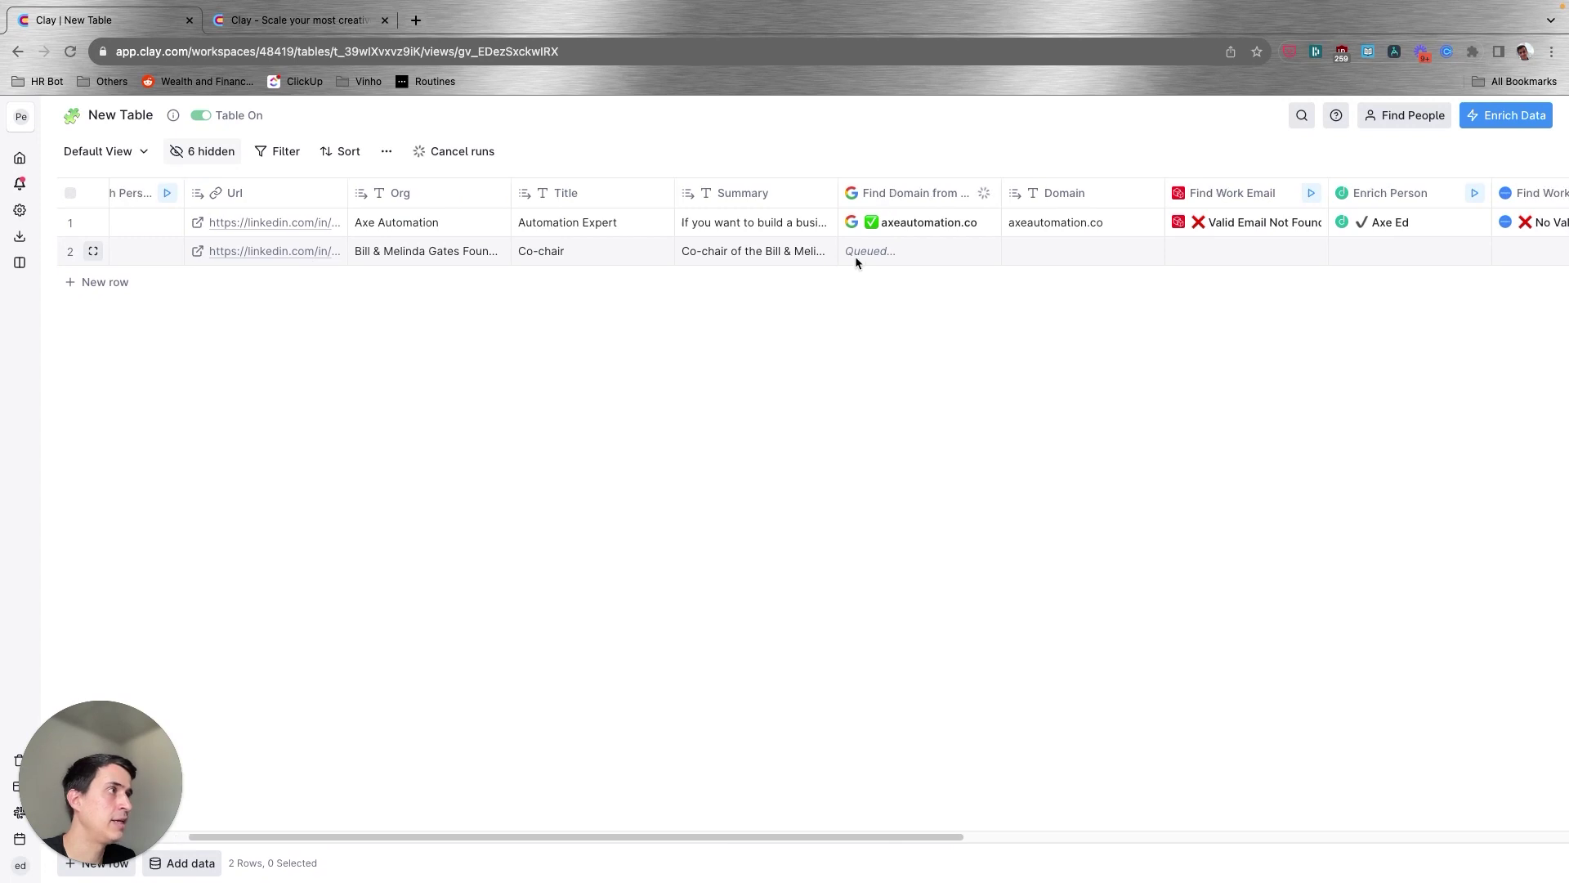
{"action": "scroll", "coordinate": [856, 262], "scroll_direction": "right", "scroll_amount": 5}
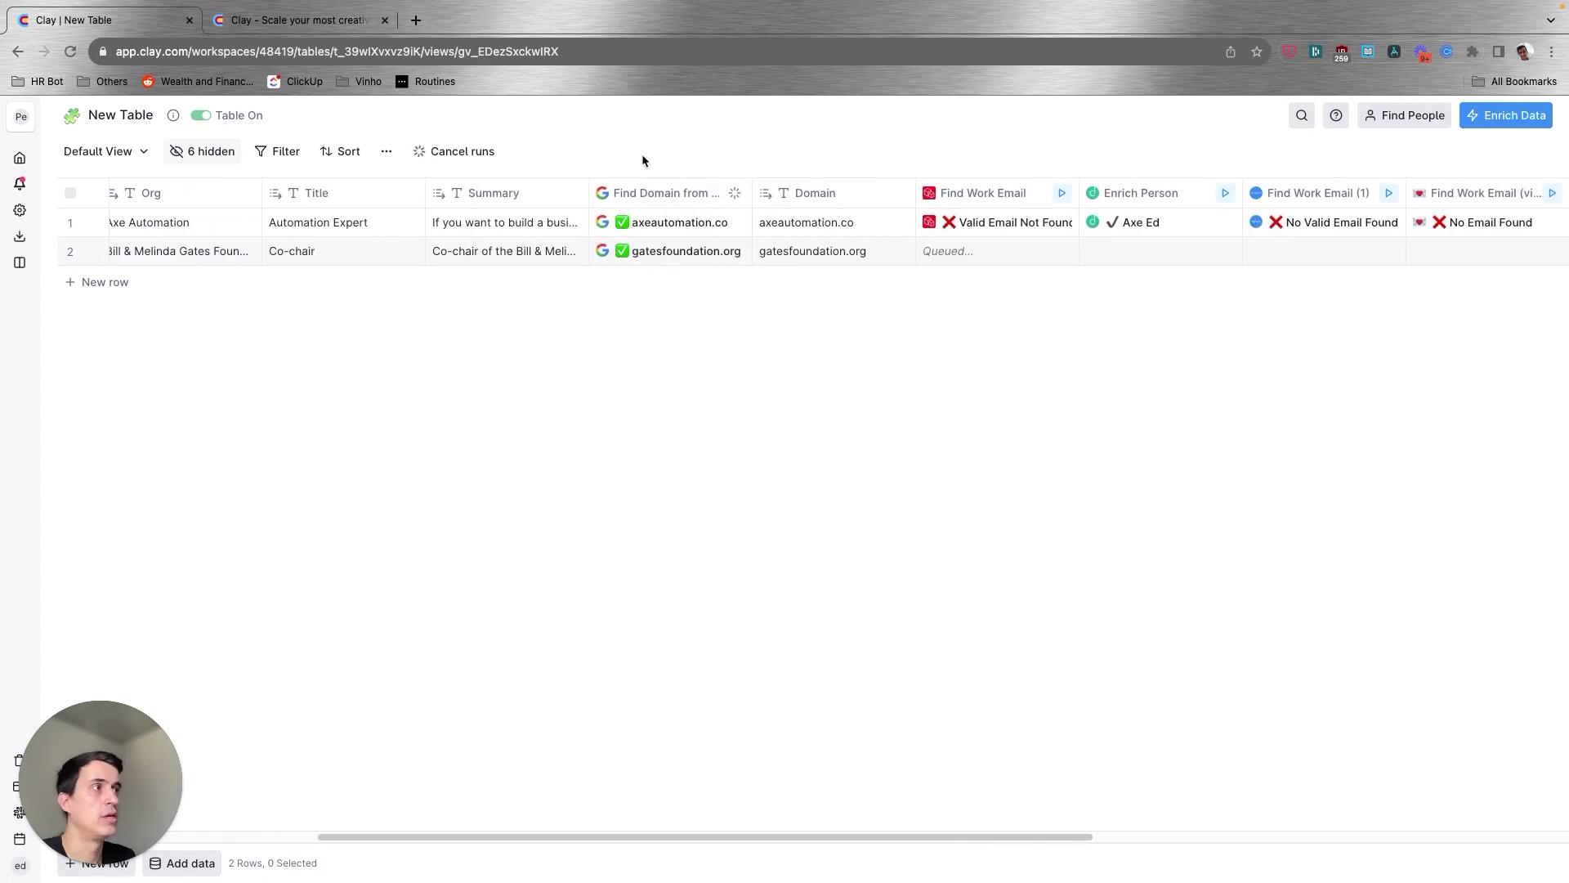
{"action": "scroll", "coordinate": [707, 318], "scroll_direction": "right", "scroll_amount": 10}
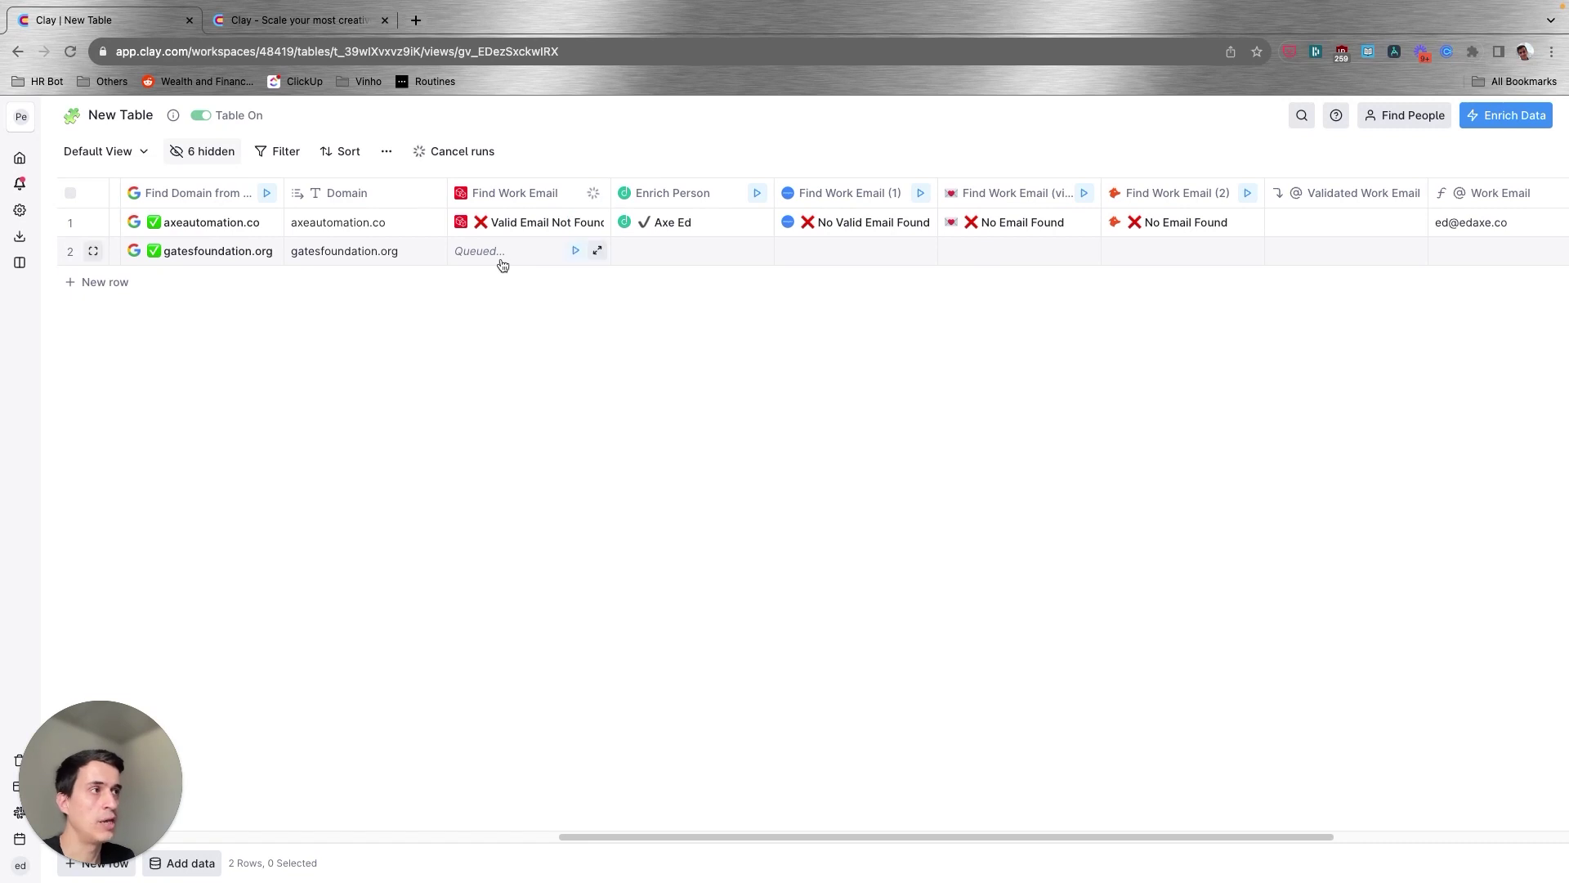
{"action": "scroll", "coordinate": [993, 331], "scroll_direction": "right", "scroll_amount": 5}
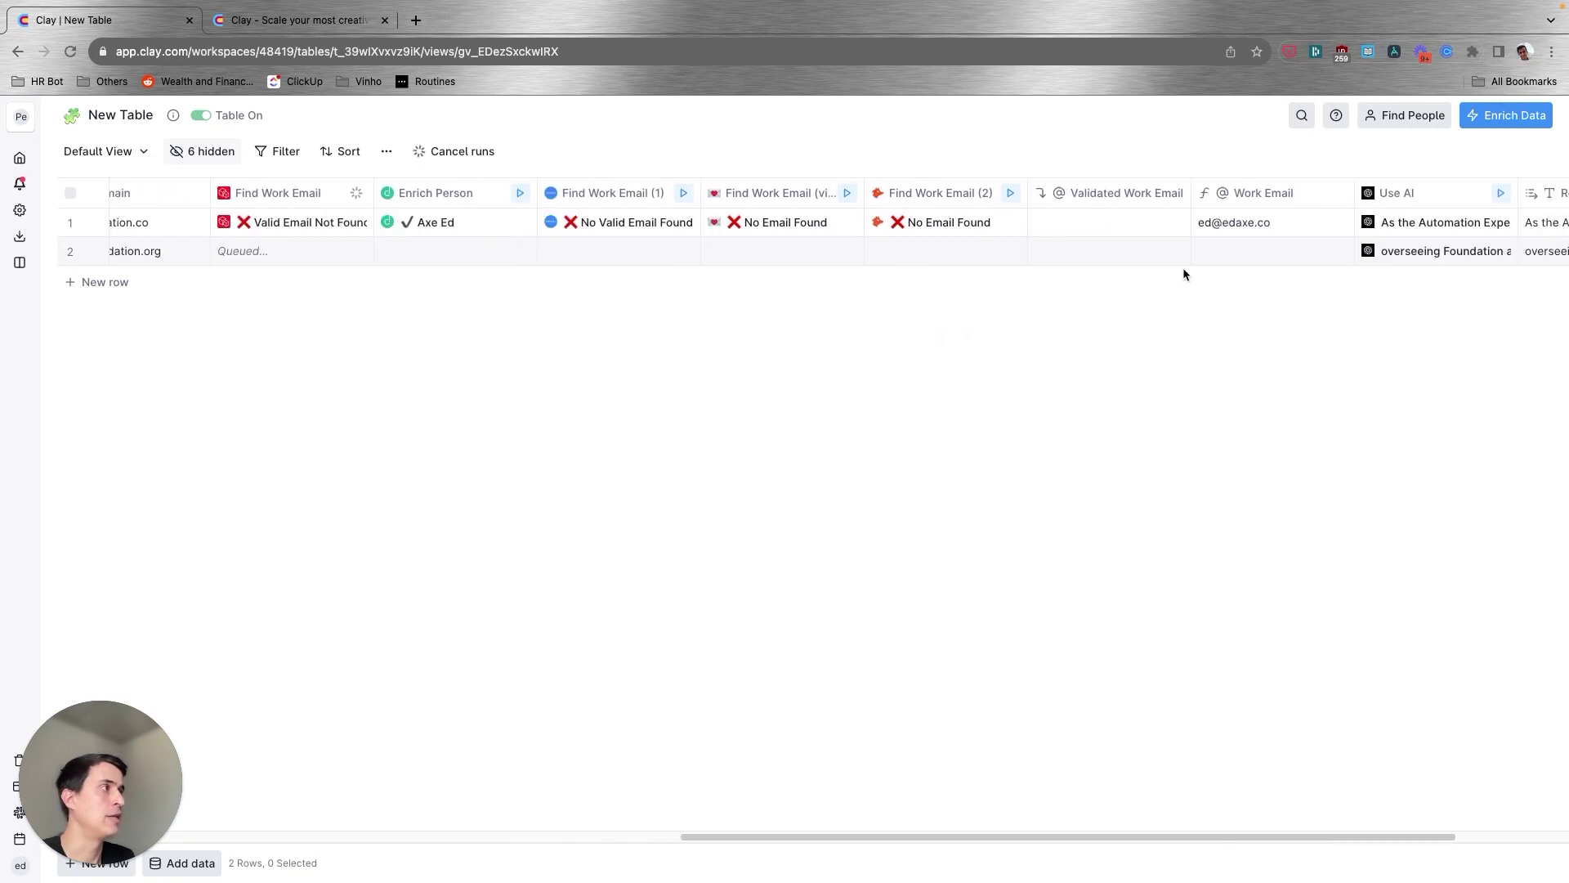
{"action": "scroll", "coordinate": [1177, 282], "scroll_direction": "right", "scroll_amount": 5}
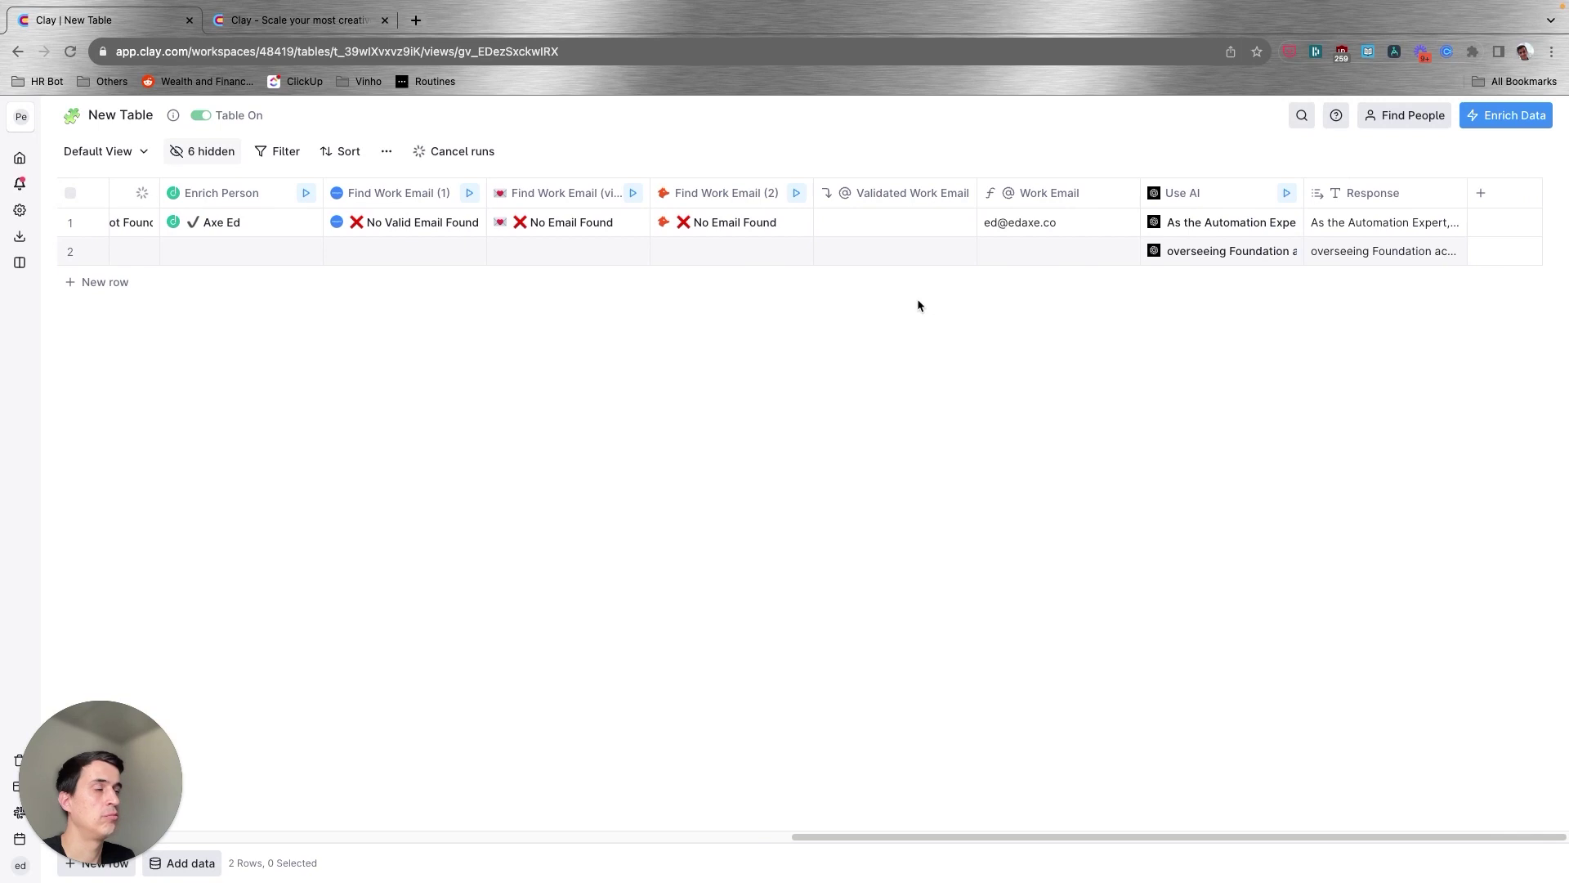
{"action": "scroll", "coordinate": [914, 303], "scroll_direction": "left", "scroll_amount": 13}
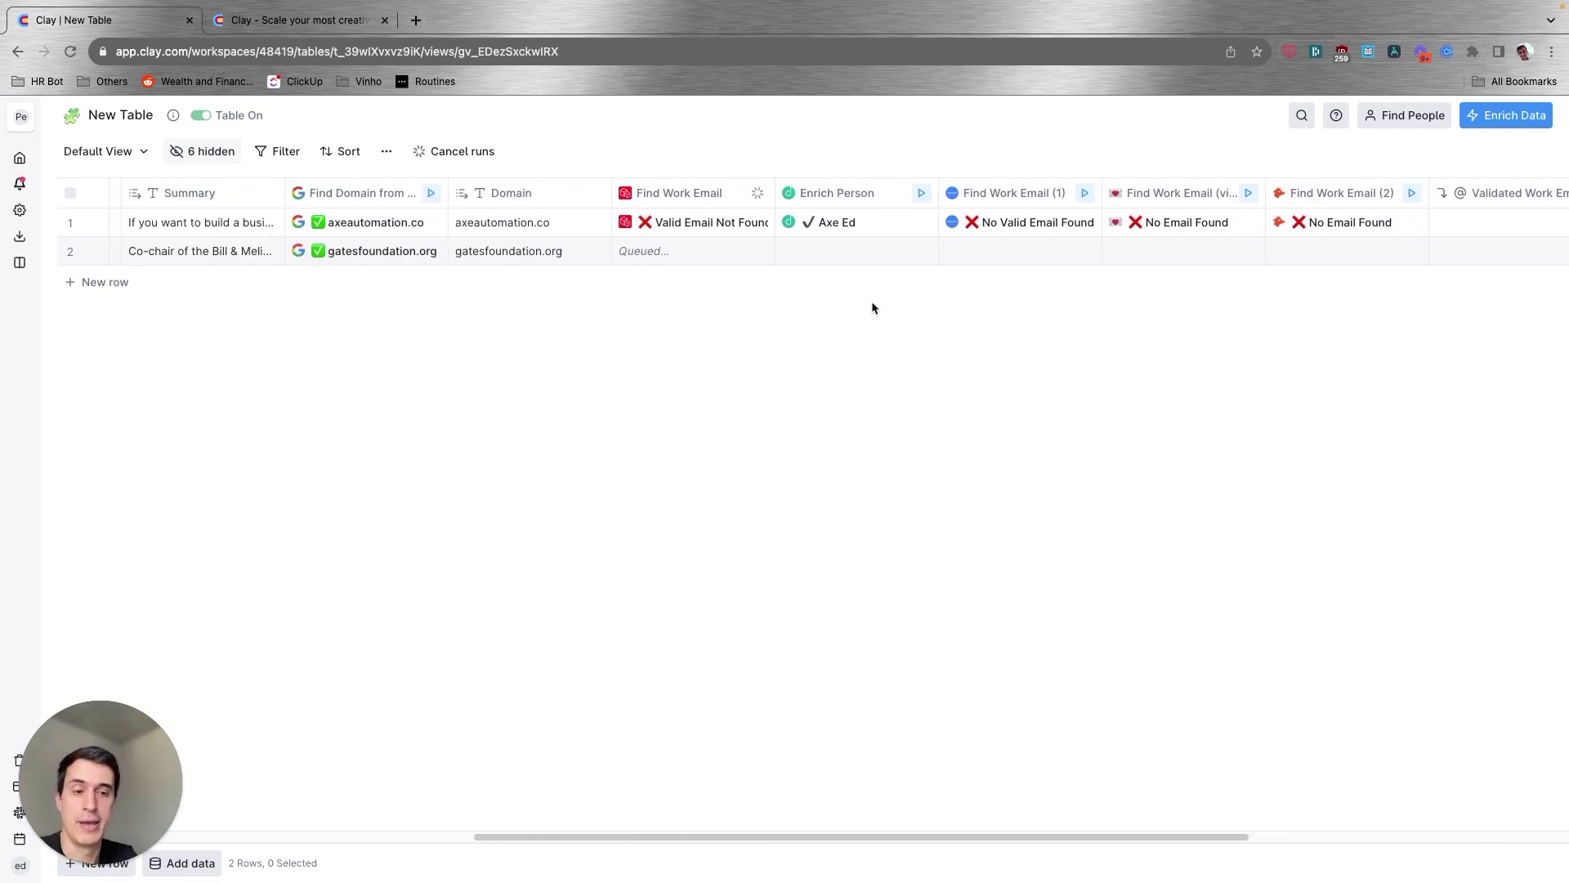
{"action": "scroll", "coordinate": [872, 308], "scroll_direction": "left", "scroll_amount": 12}
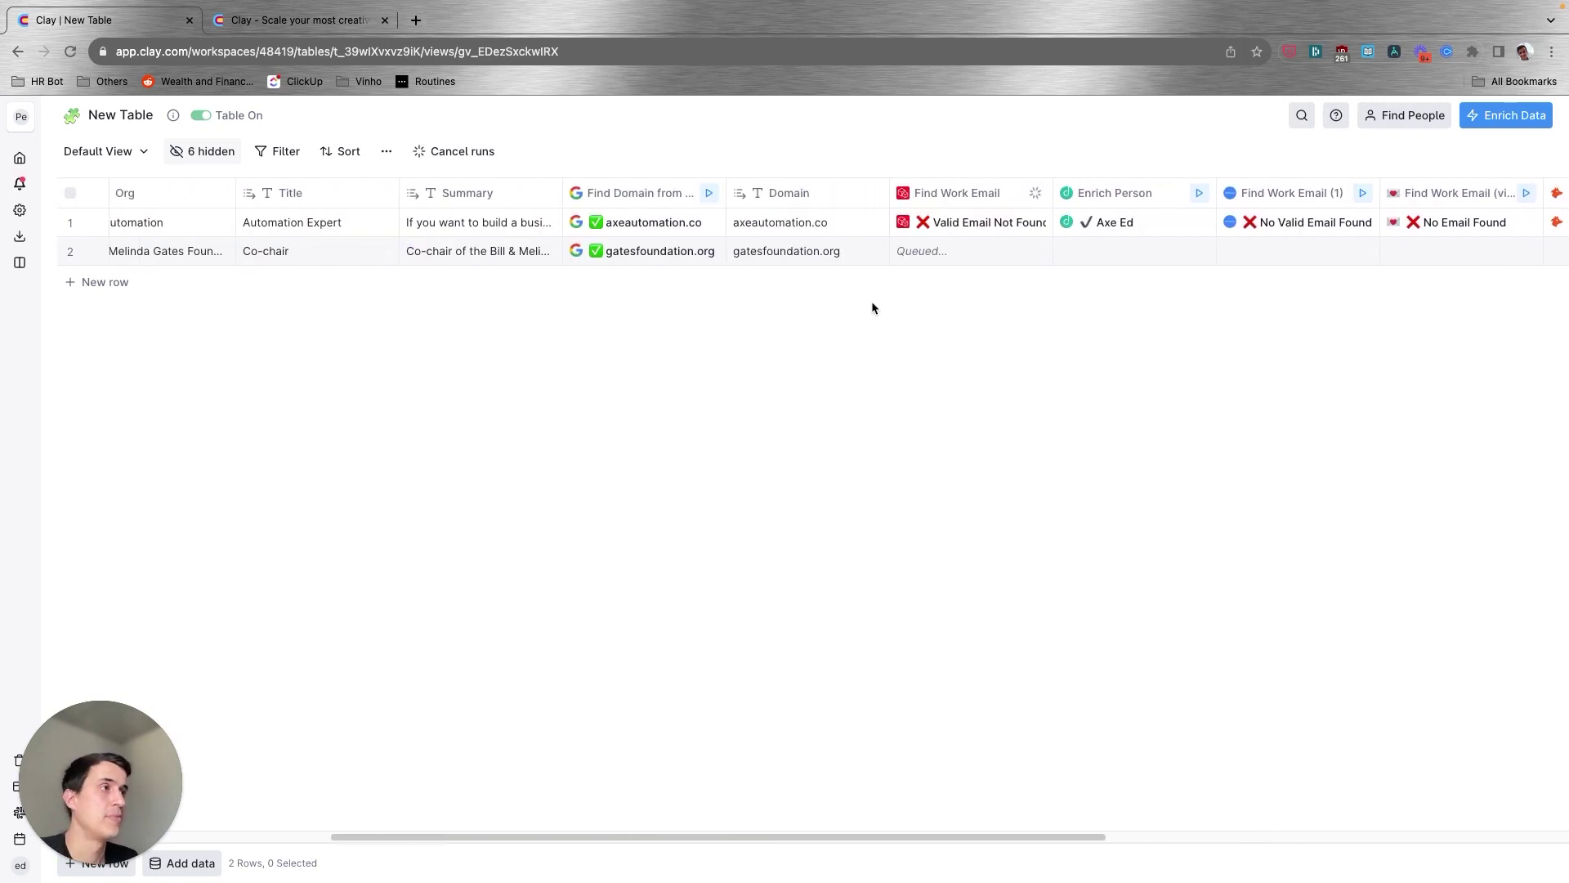
{"action": "scroll", "coordinate": [871, 308], "scroll_direction": "left", "scroll_amount": 4}
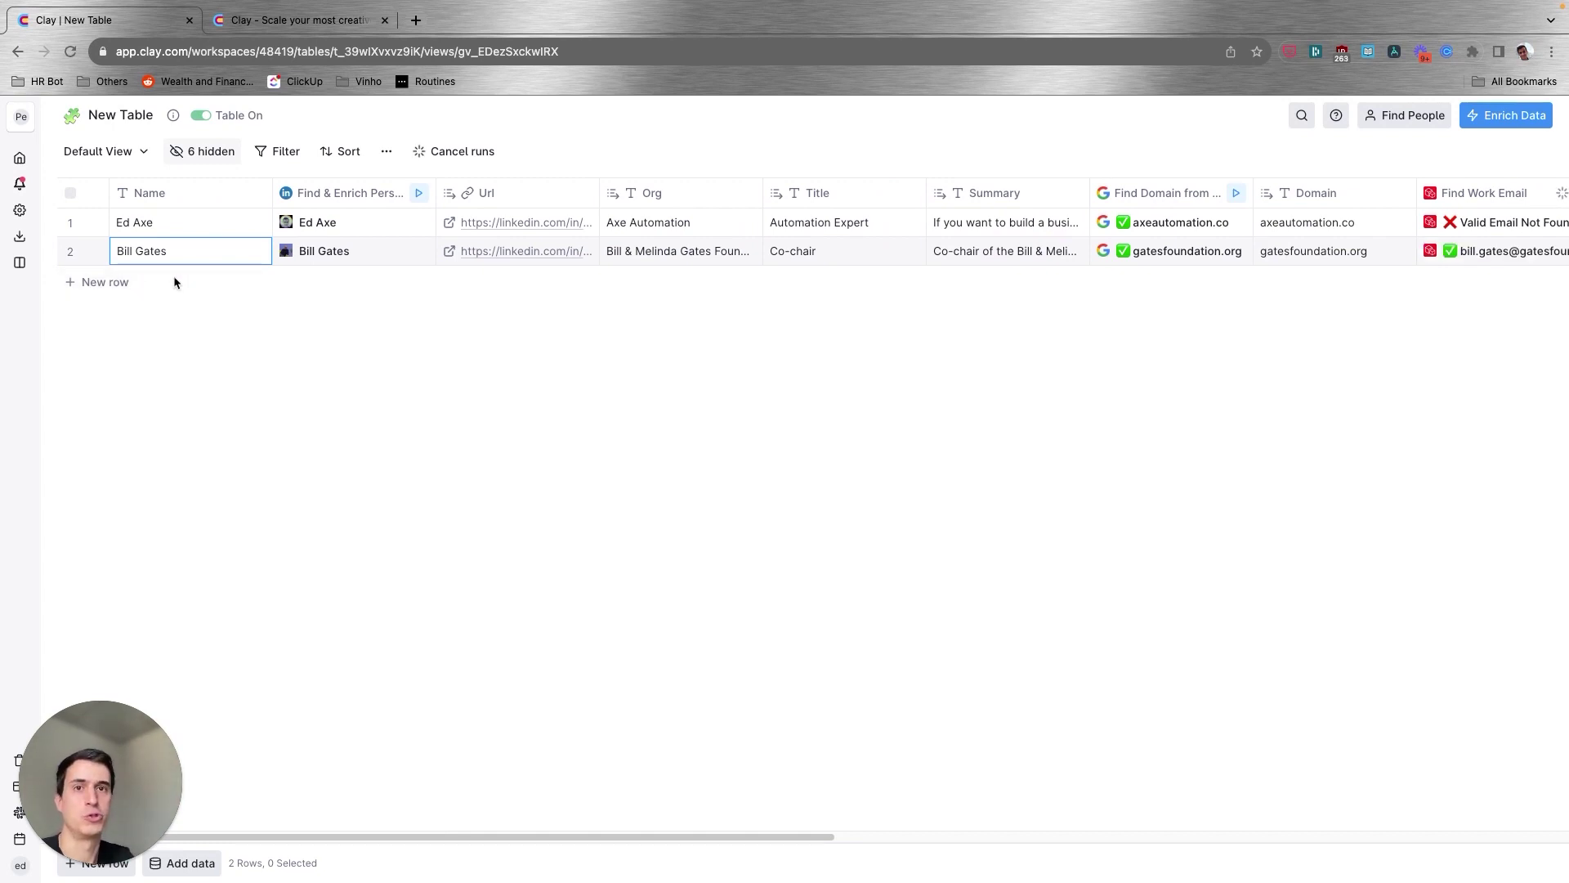
{"action": "scroll", "coordinate": [174, 278], "scroll_direction": "right", "scroll_amount": 5}
{"action": "scroll", "coordinate": [174, 282], "scroll_direction": "right", "scroll_amount": 20}
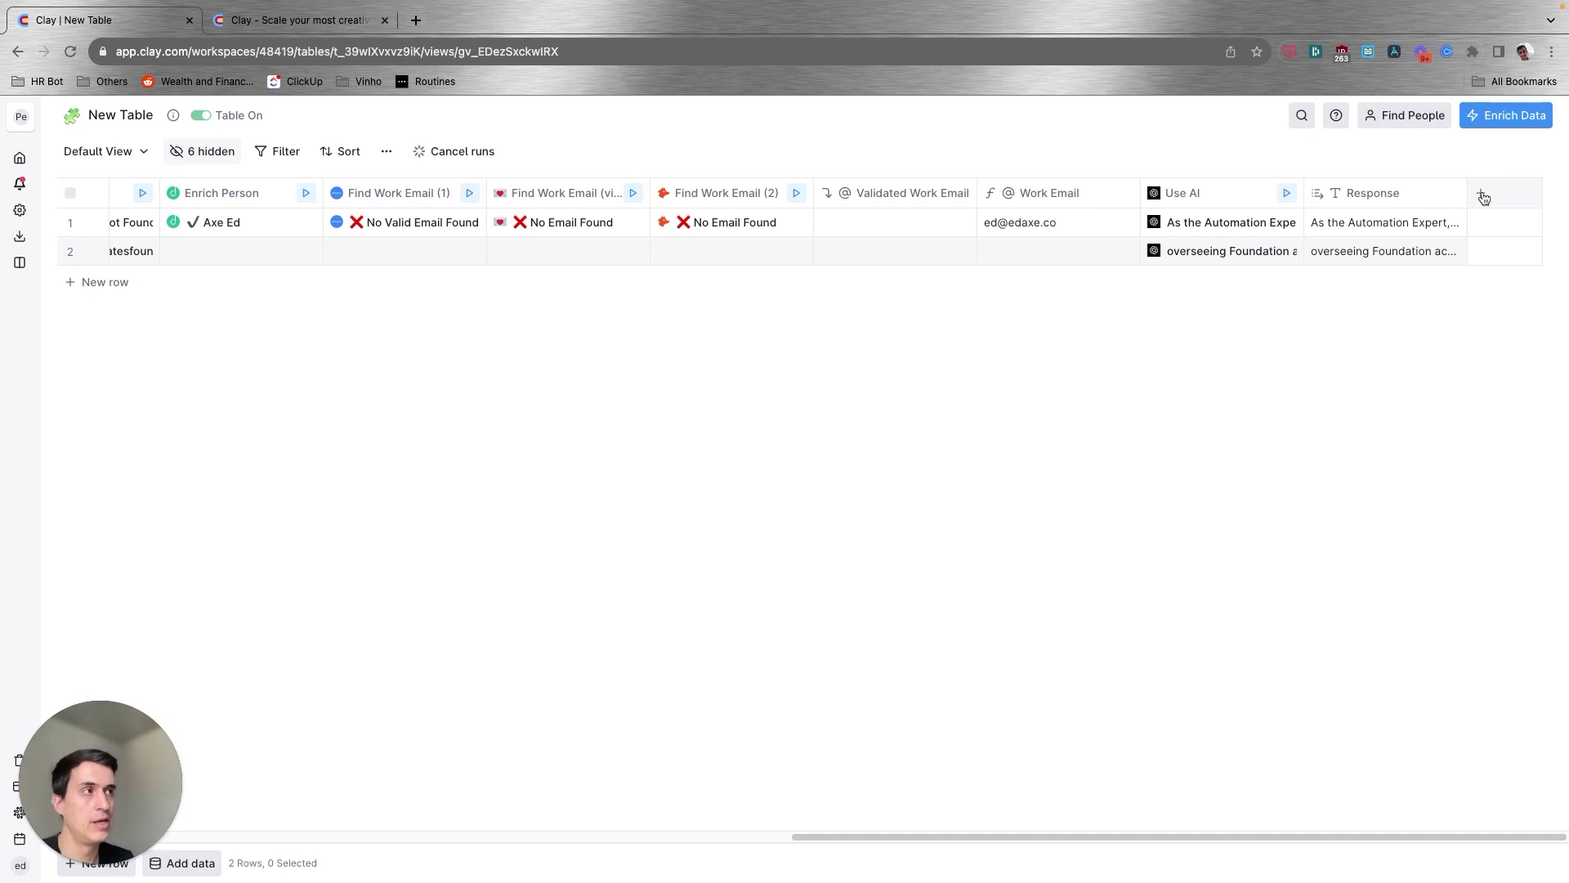
{"action": "scroll", "coordinate": [1066, 447], "scroll_direction": "left", "scroll_amount": 3}
{"action": "scroll", "coordinate": [1059, 461], "scroll_direction": "left", "scroll_amount": 15}
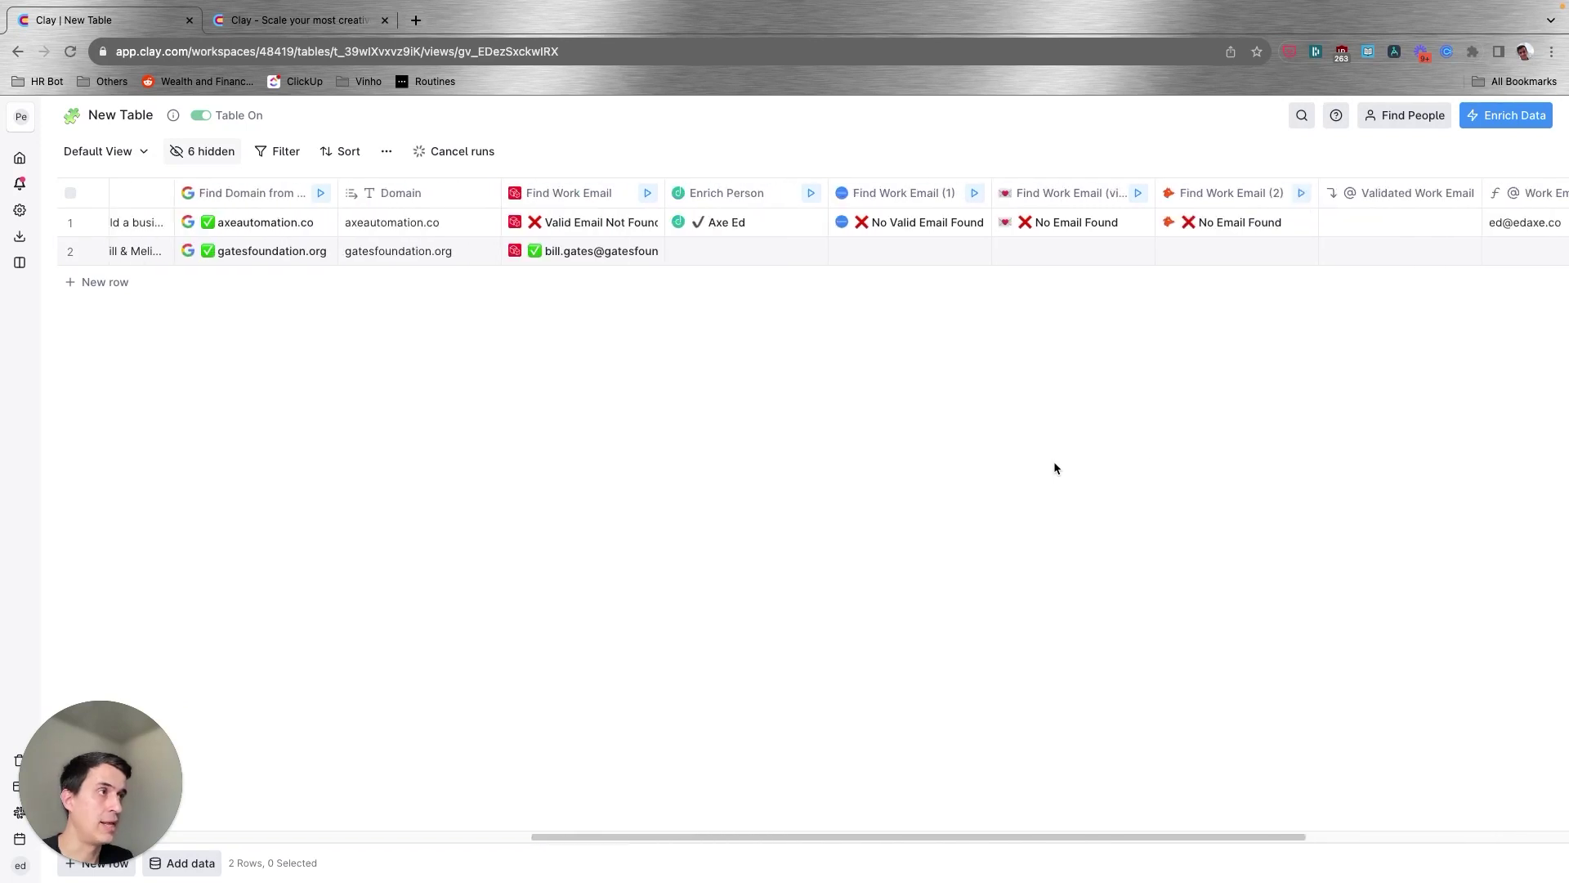
{"action": "scroll", "coordinate": [1054, 468], "scroll_direction": "right", "scroll_amount": 8}
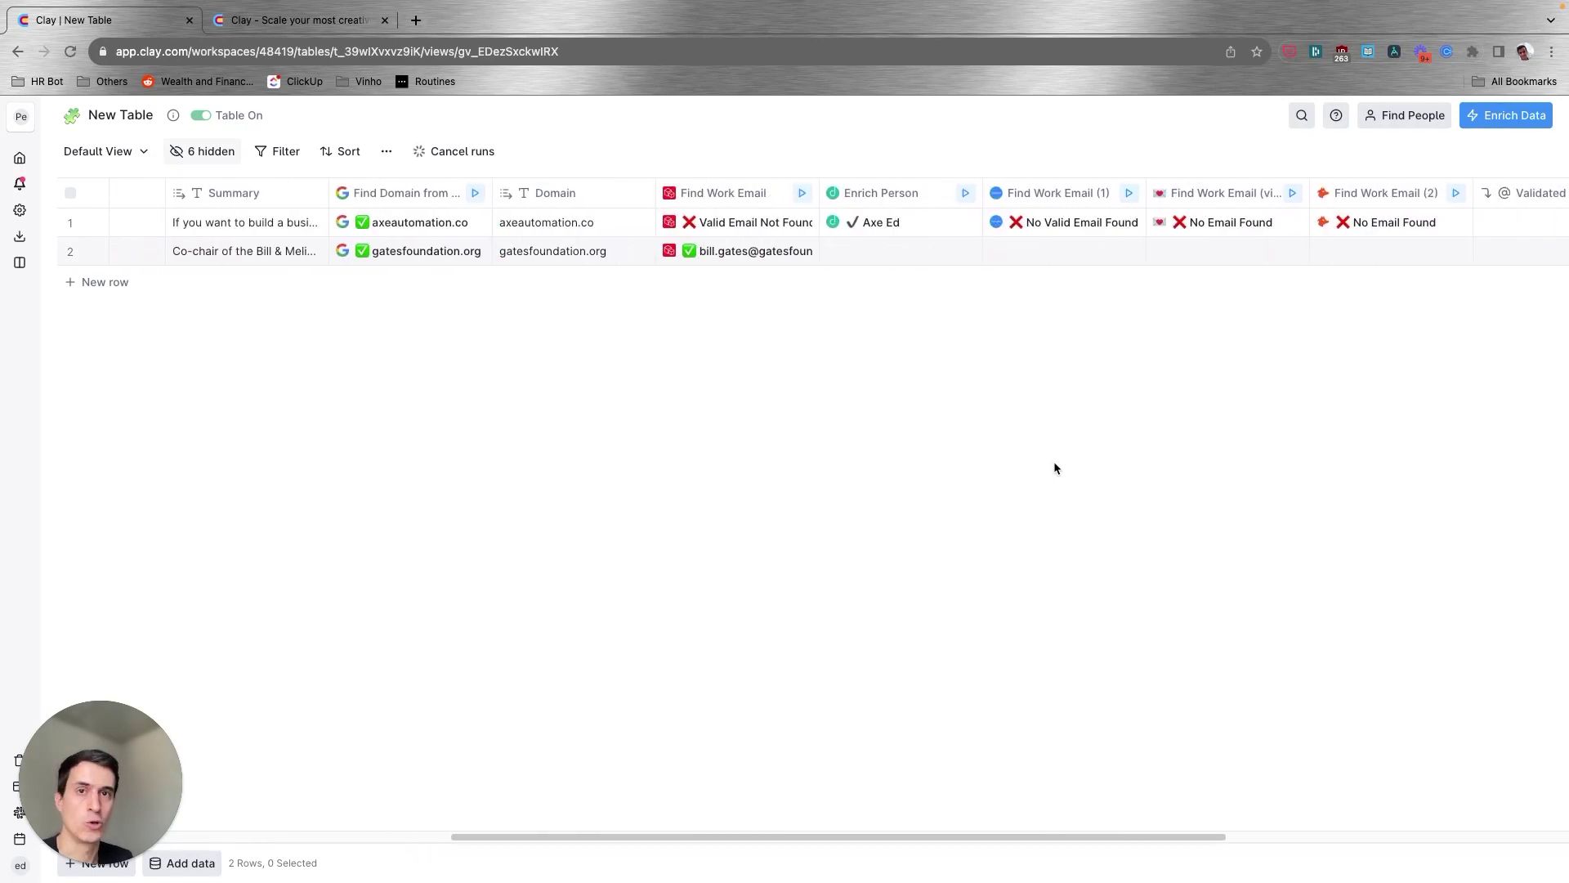
{"action": "scroll", "coordinate": [1054, 468], "scroll_direction": "left", "scroll_amount": 15}
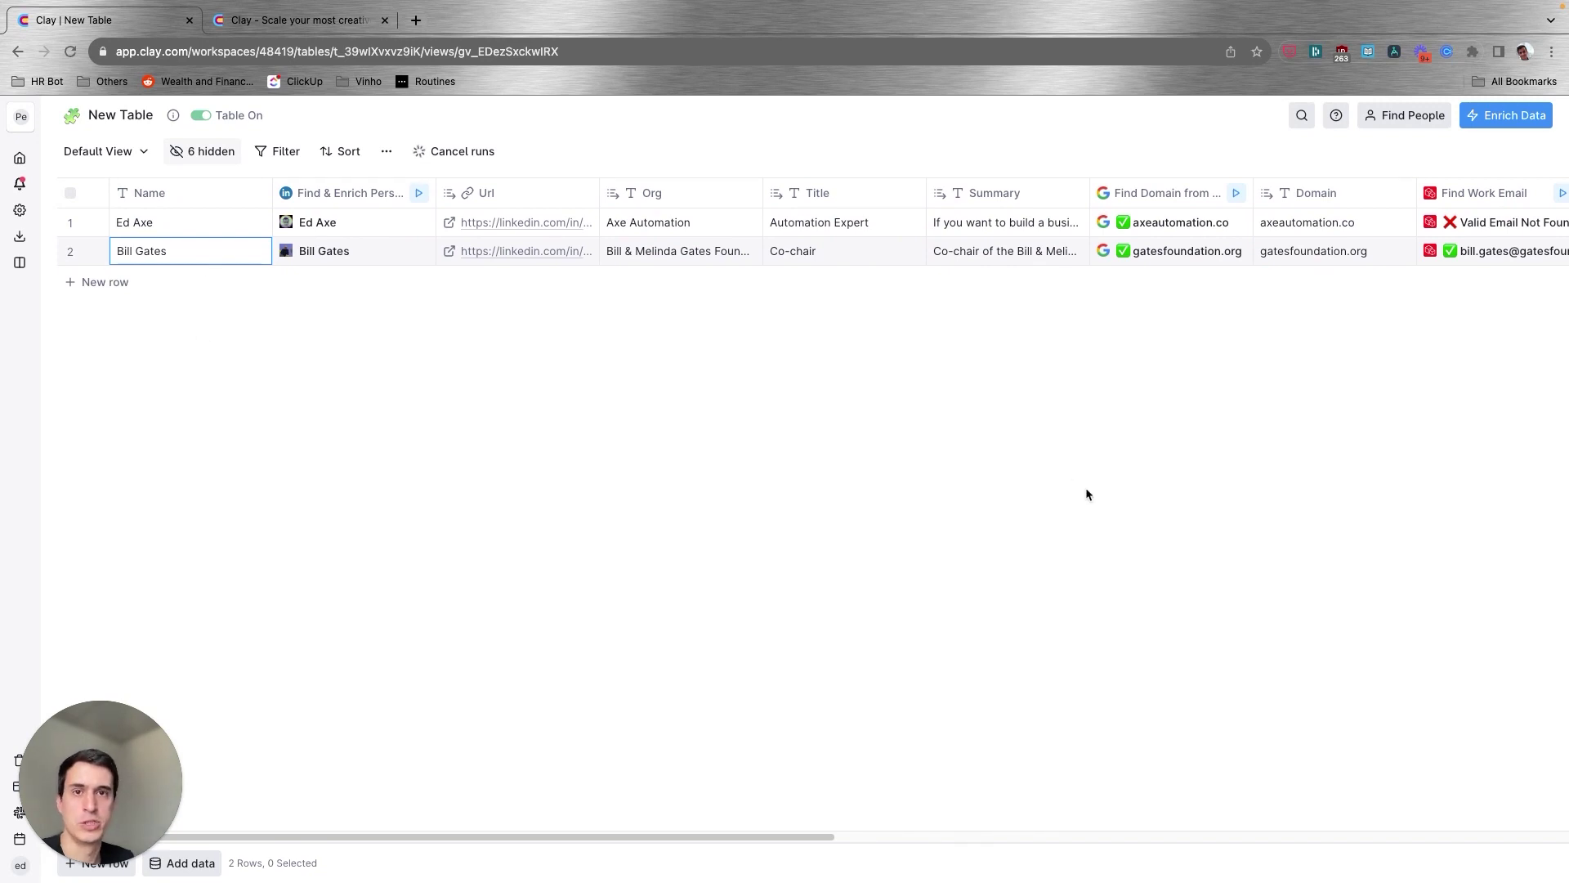
{"action": "scroll", "coordinate": [1087, 493], "scroll_direction": "right", "scroll_amount": 15}
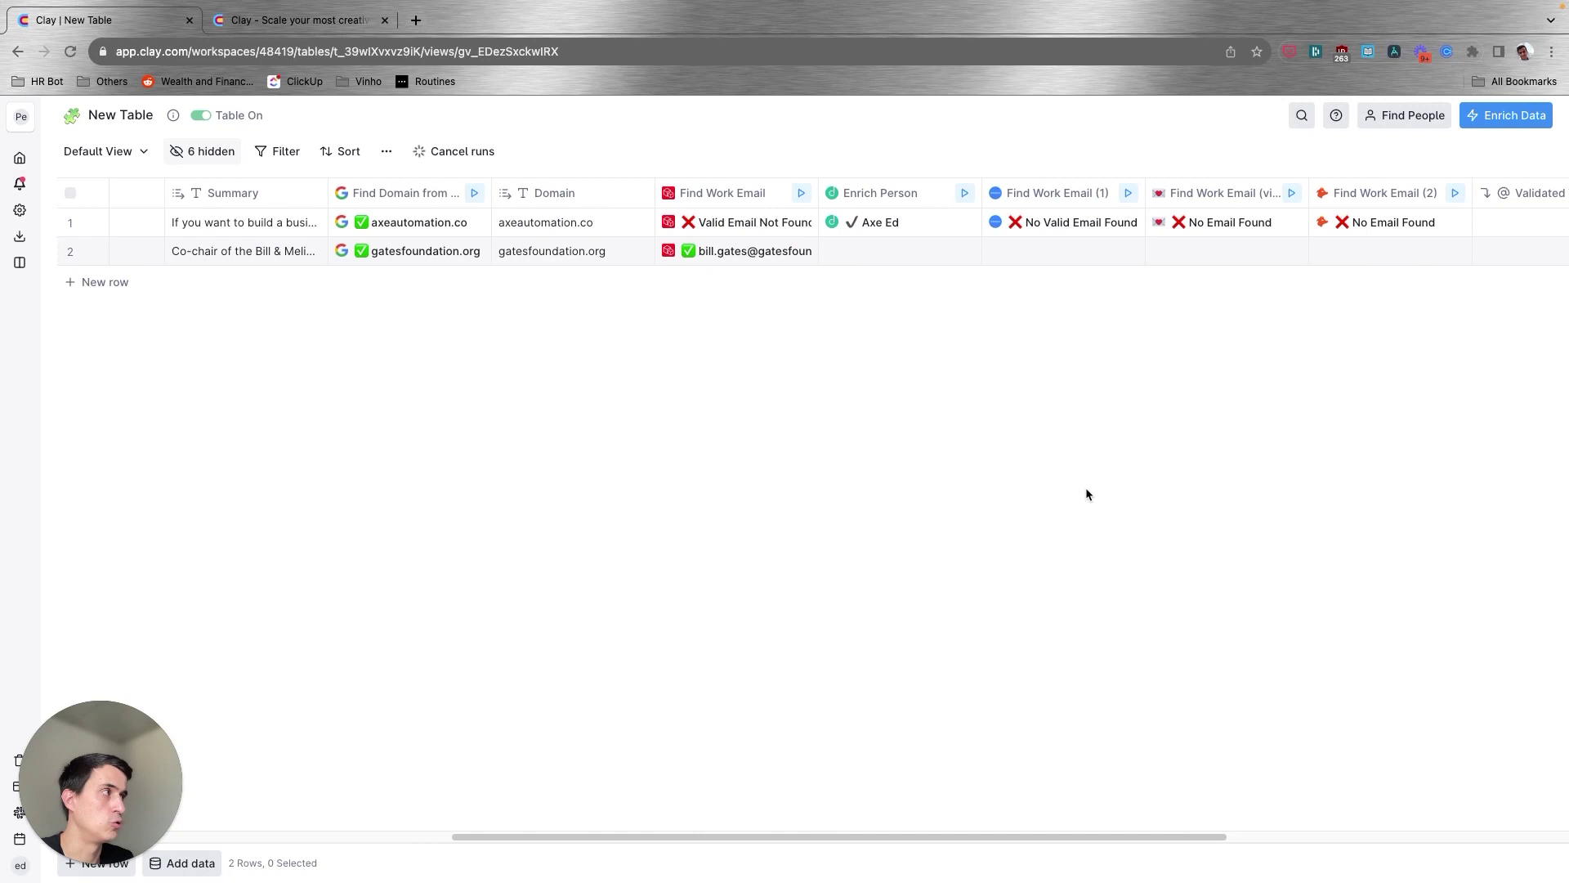
{"action": "scroll", "coordinate": [1065, 402], "scroll_direction": "right", "scroll_amount": 6}
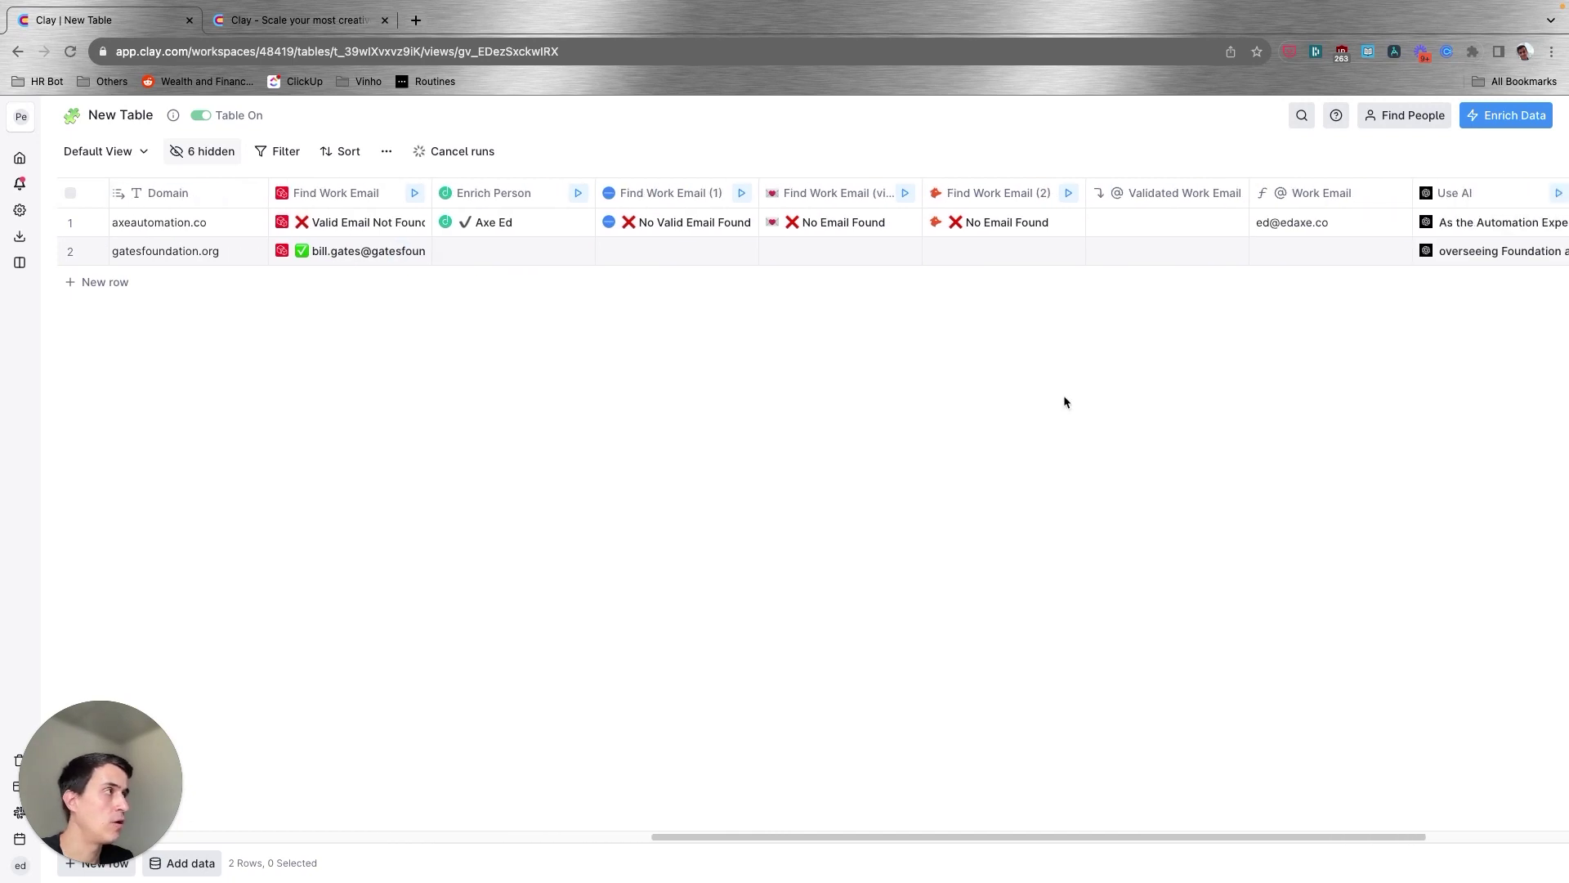
{"action": "scroll", "coordinate": [1181, 375], "scroll_direction": "left", "scroll_amount": 12}
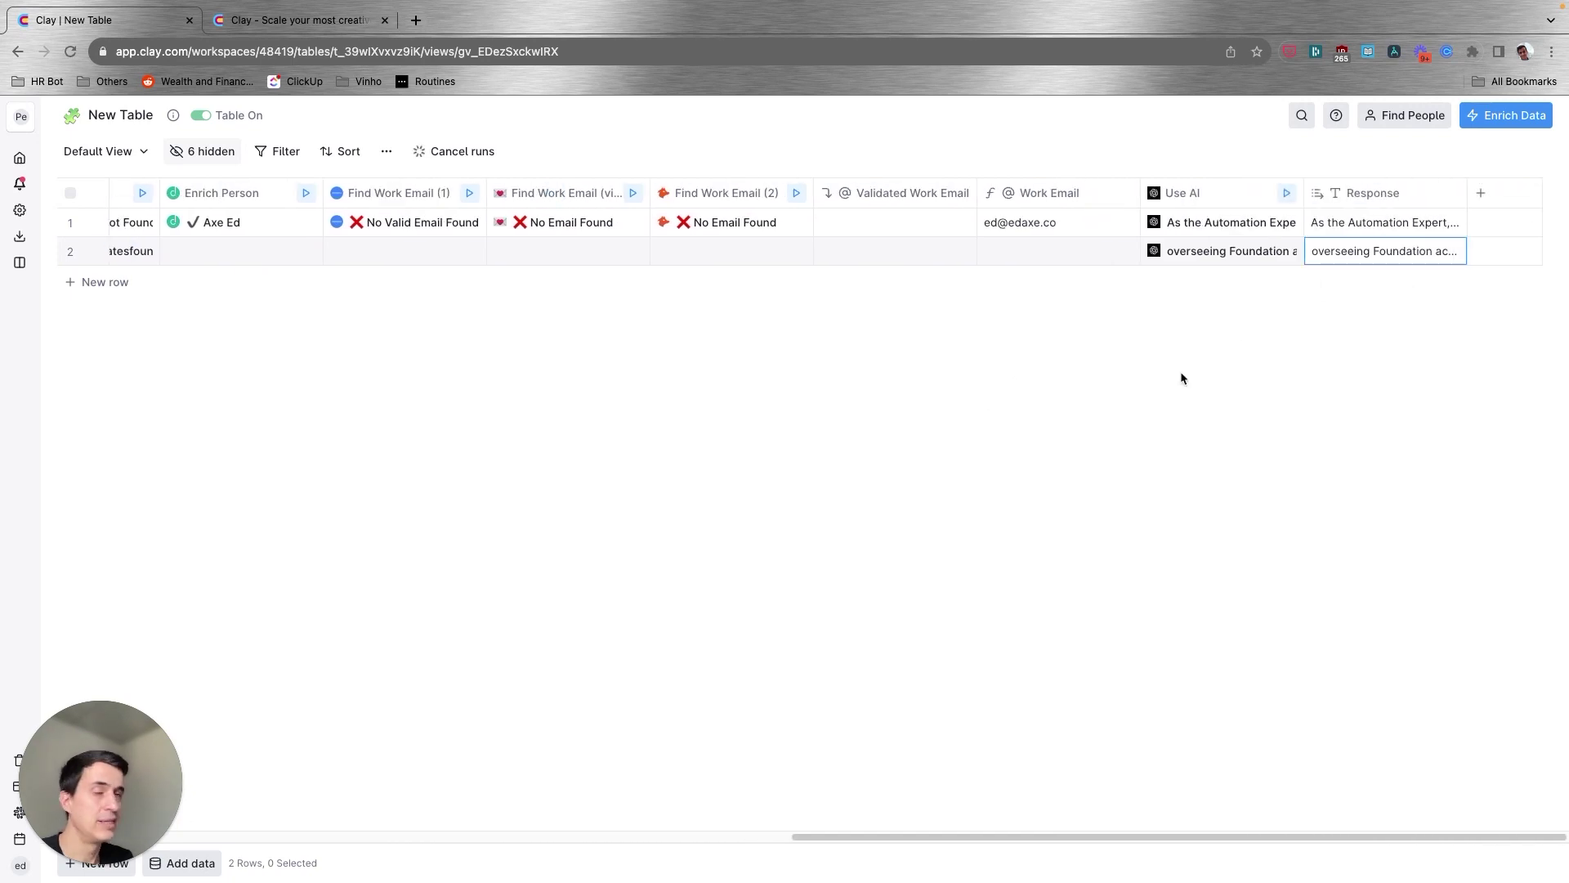
{"action": "scroll", "coordinate": [1111, 426], "scroll_direction": "left", "scroll_amount": 9}
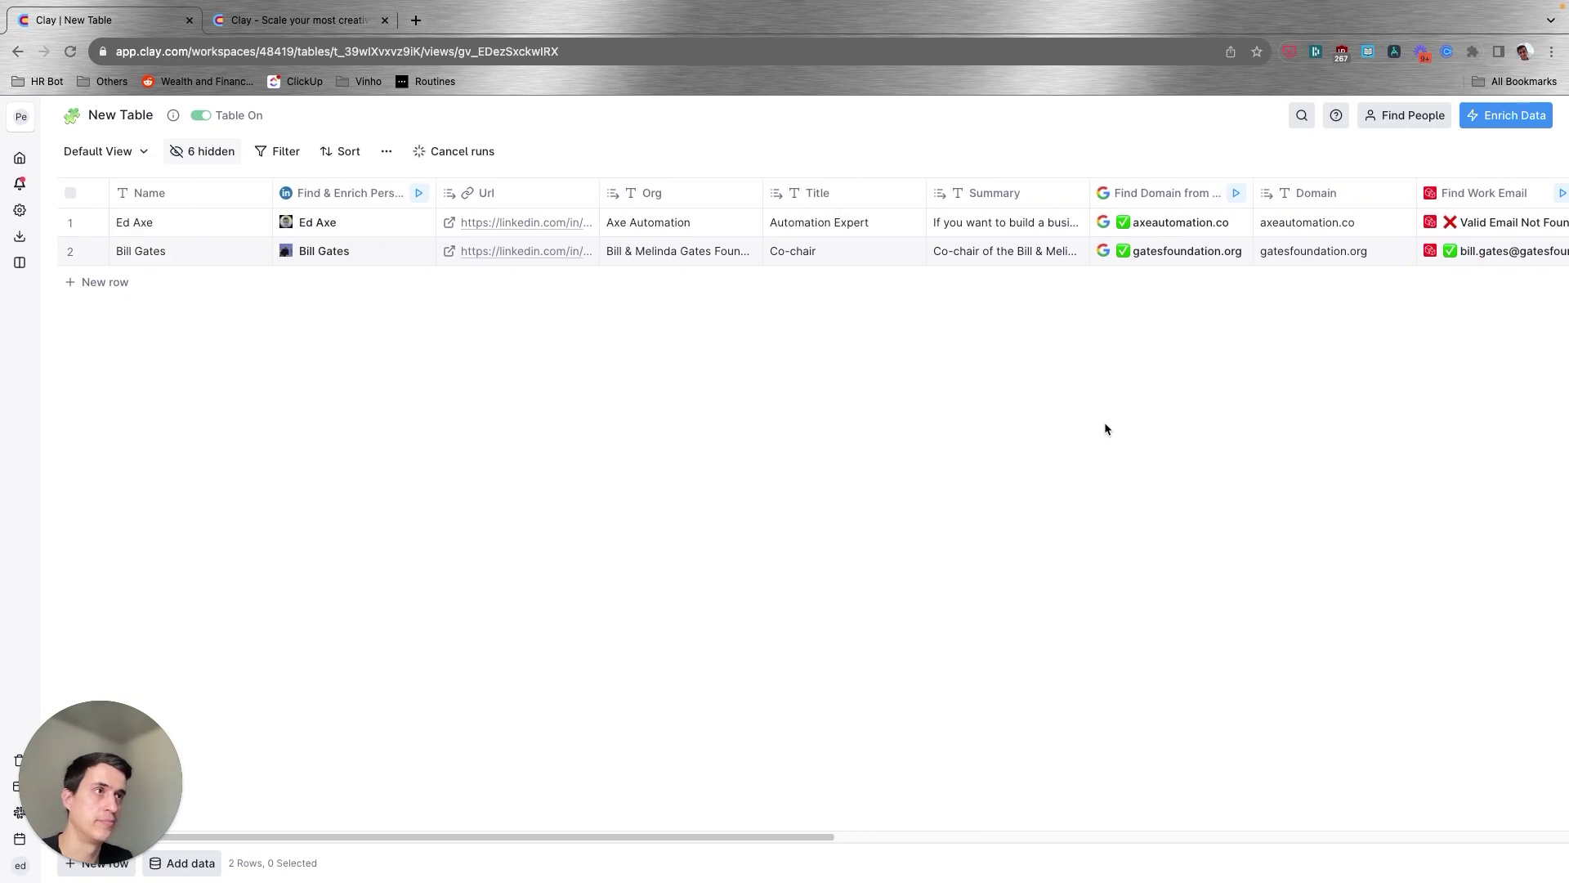